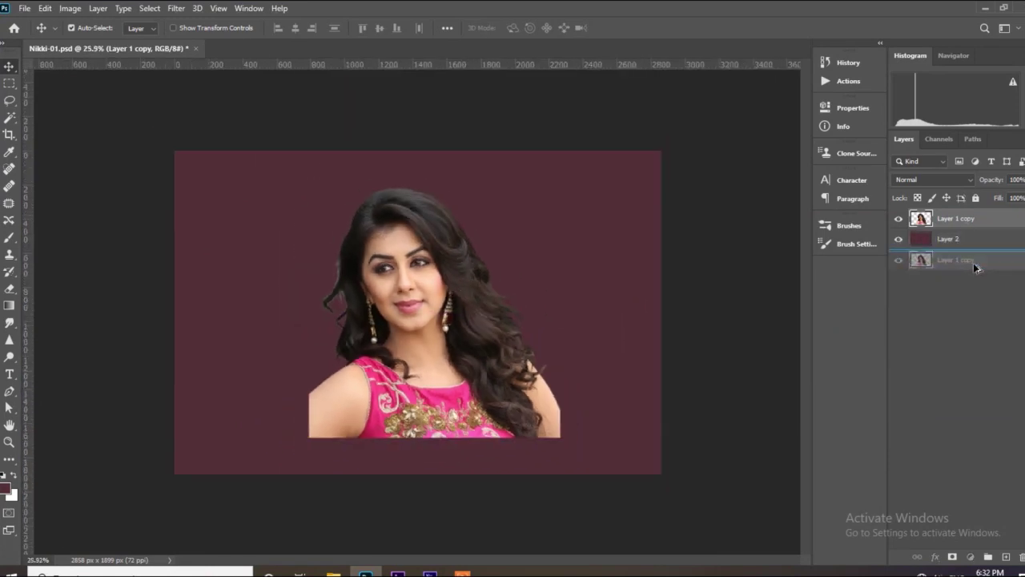
Move the portrait copy below the maroon layer and apply a sharpen filter to it
drag(973, 262, 973, 264)
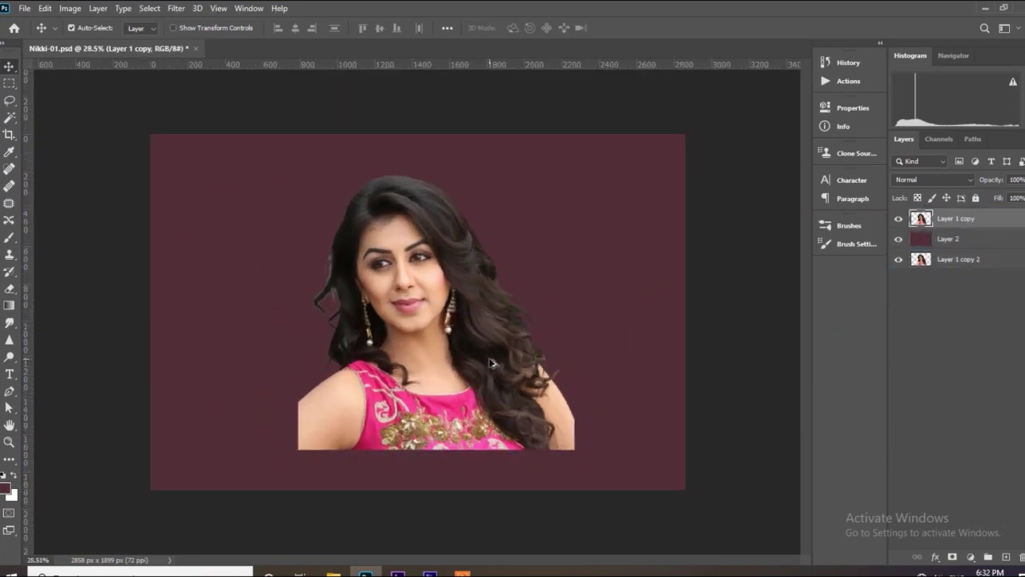
scroll(446, 324, up, 2)
click(176, 8)
mouse_move(191, 232)
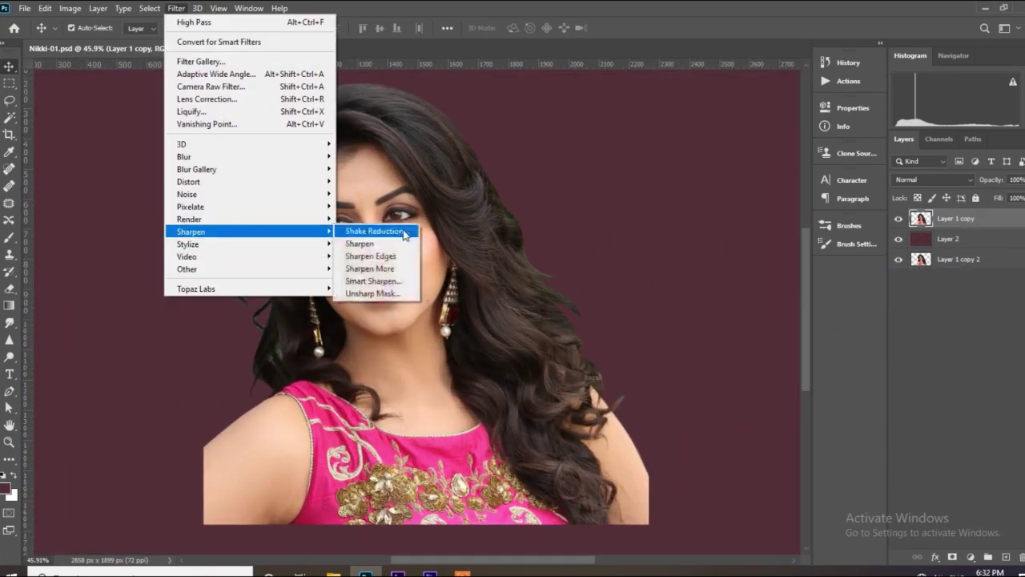
click(368, 230)
click(737, 165)
Duplicate the portrait layer and apply High Pass at 2.7 px to the top copy
drag(953, 218, 948, 226)
click(947, 224)
scroll(442, 242, up, 2)
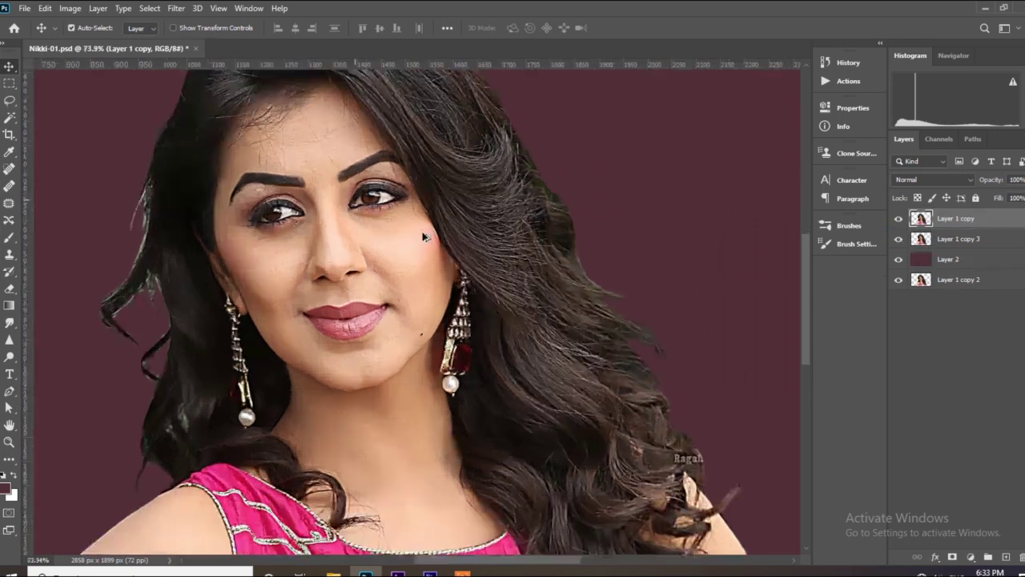
scroll(442, 242, up, 1)
click(176, 8)
click(364, 282)
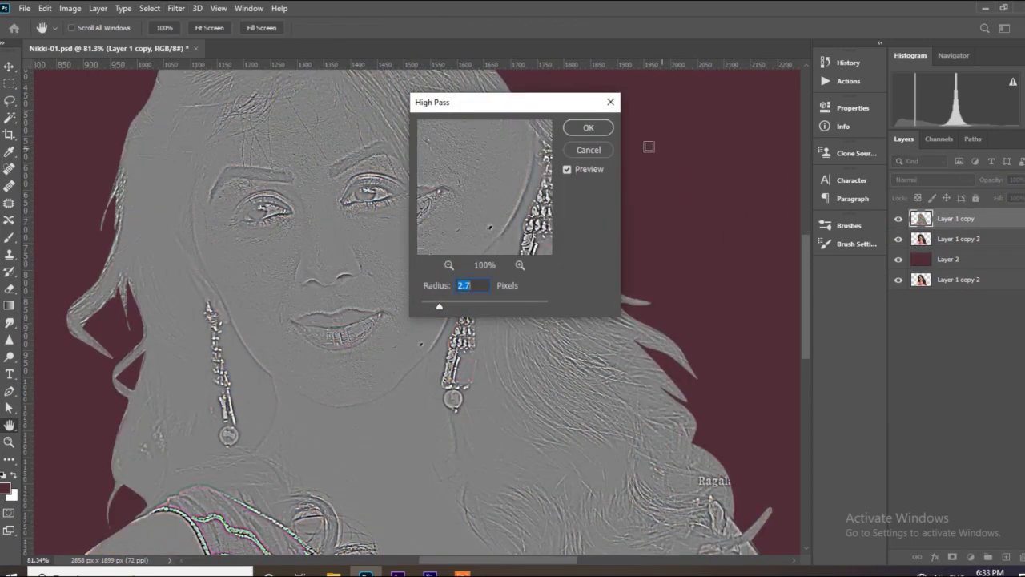
click(591, 128)
Set the High Pass copy to Soft Light and merge it down into the portrait
click(933, 179)
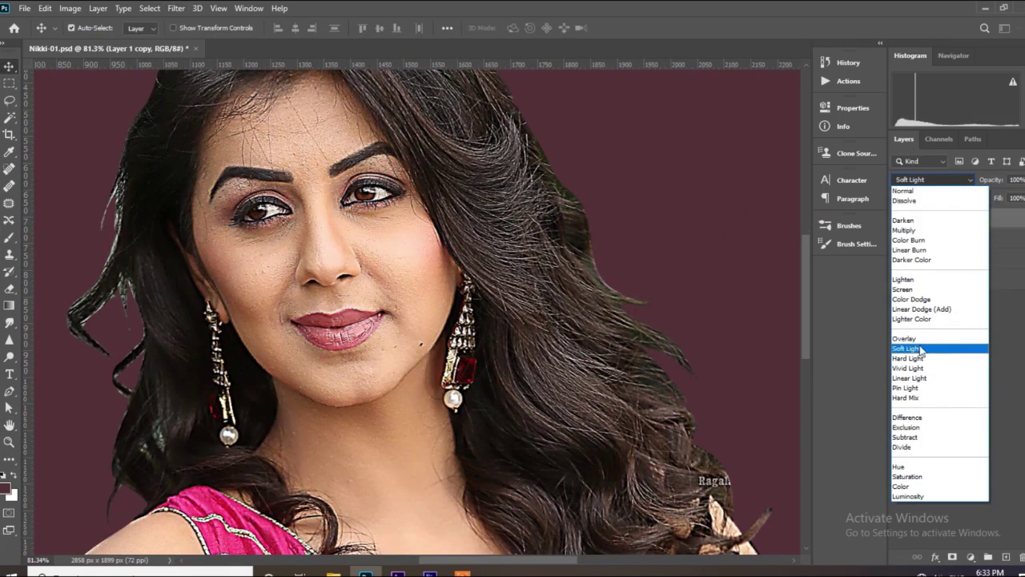
click(913, 348)
right_click(949, 224)
click(813, 401)
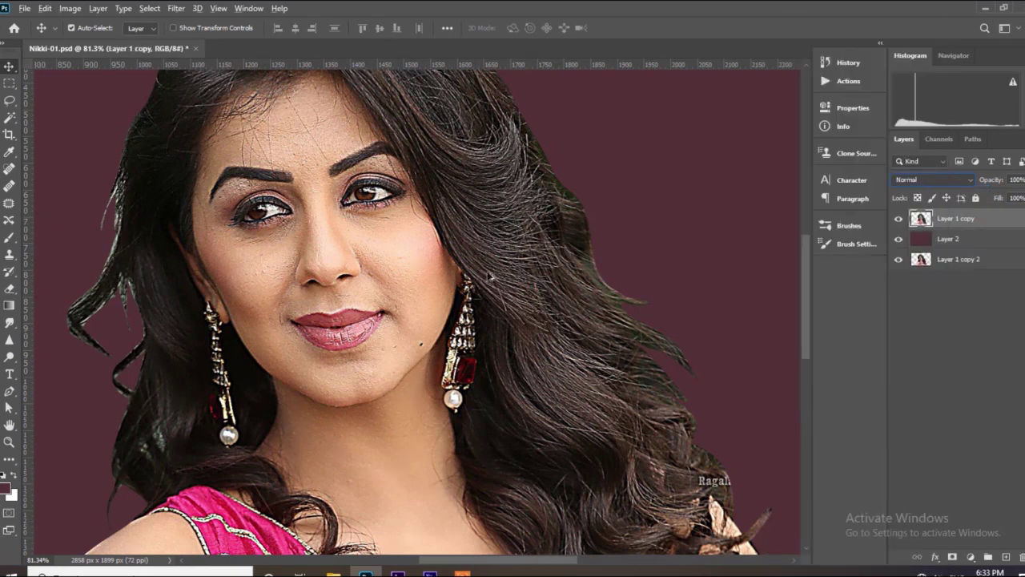
key(ctrl+minus)
key(ctrl+minus)
key(ctrl+minus)
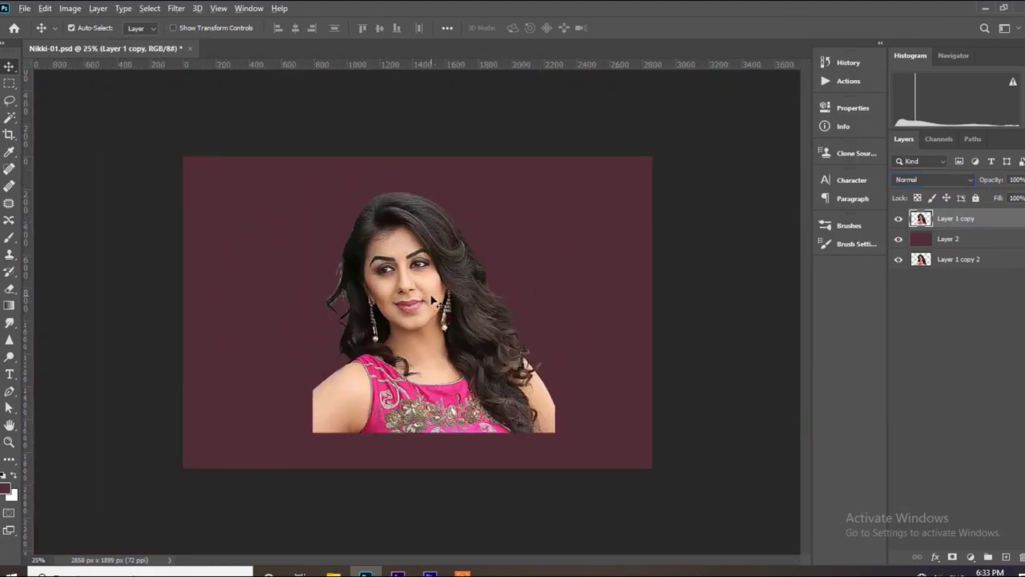
scroll(433, 301, up, 3)
Switch to the Smudge tool at 30% strength and smooth the left cheek
key(r)
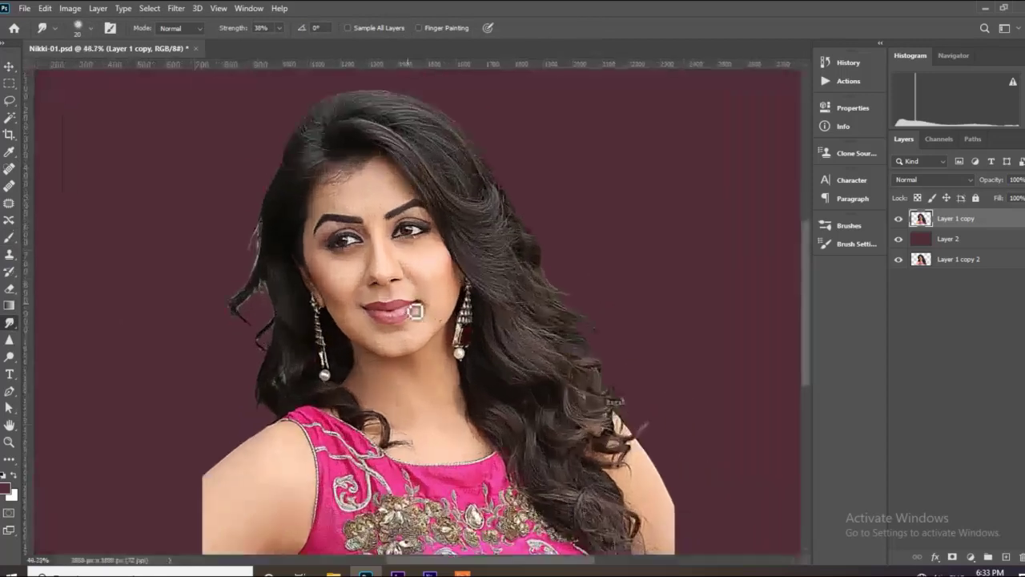
scroll(415, 311, up, 5)
scroll(228, 232, up, 3)
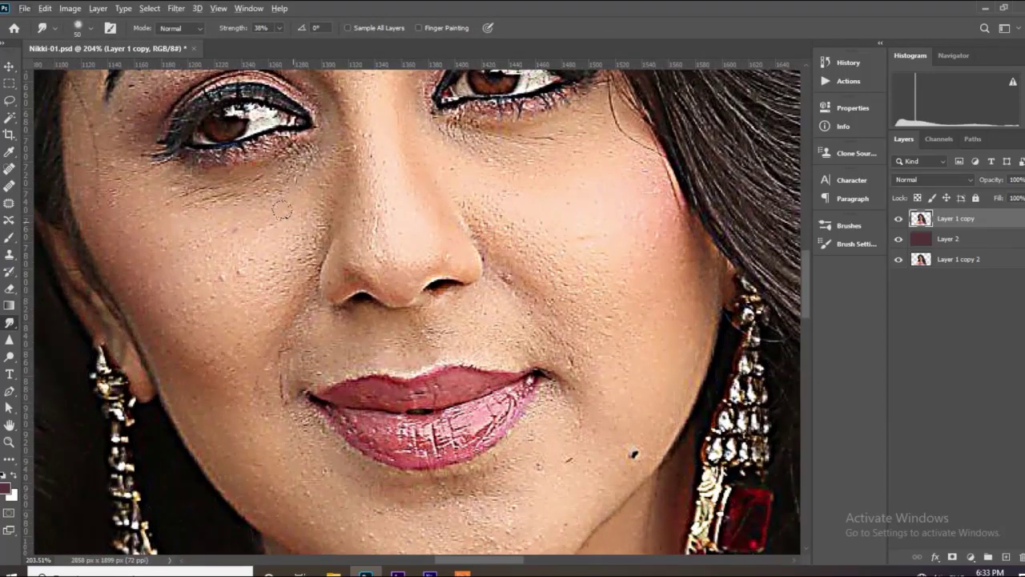
drag(253, 271, 159, 246)
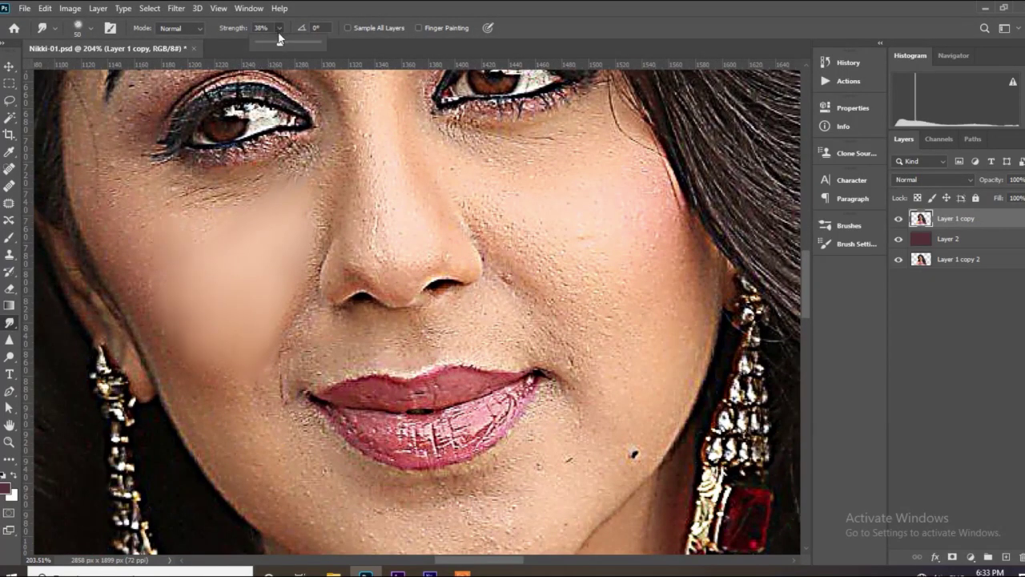
drag(280, 37, 273, 140)
scroll(273, 139, down, 2)
scroll(265, 376, down, 3)
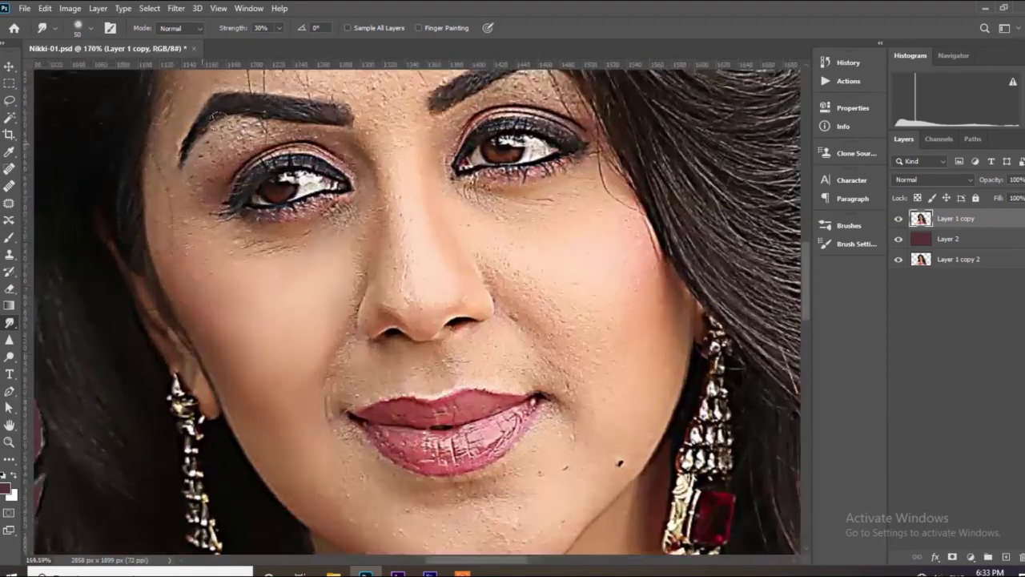
scroll(276, 188, up, 3)
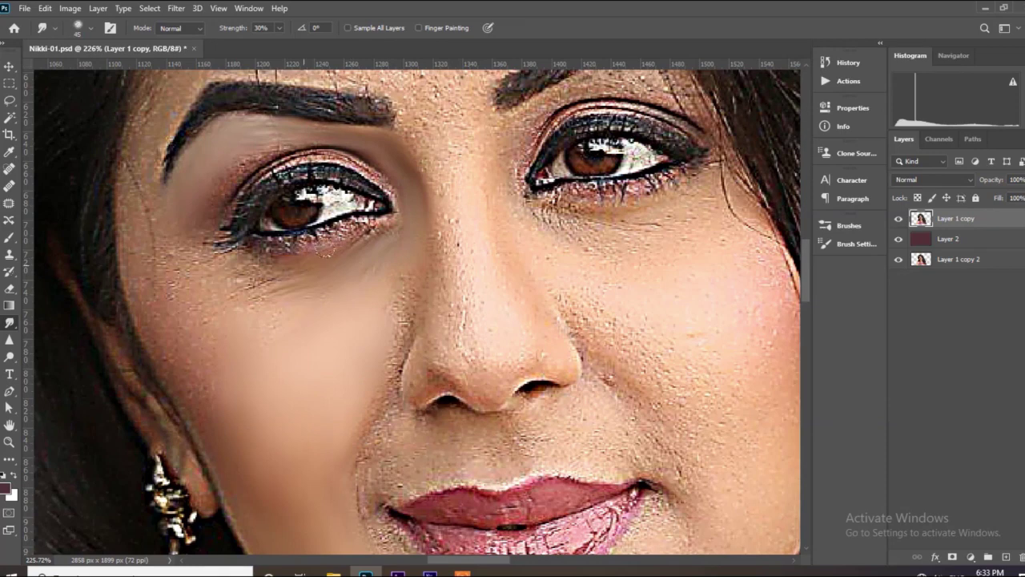
scroll(143, 207, down, 3)
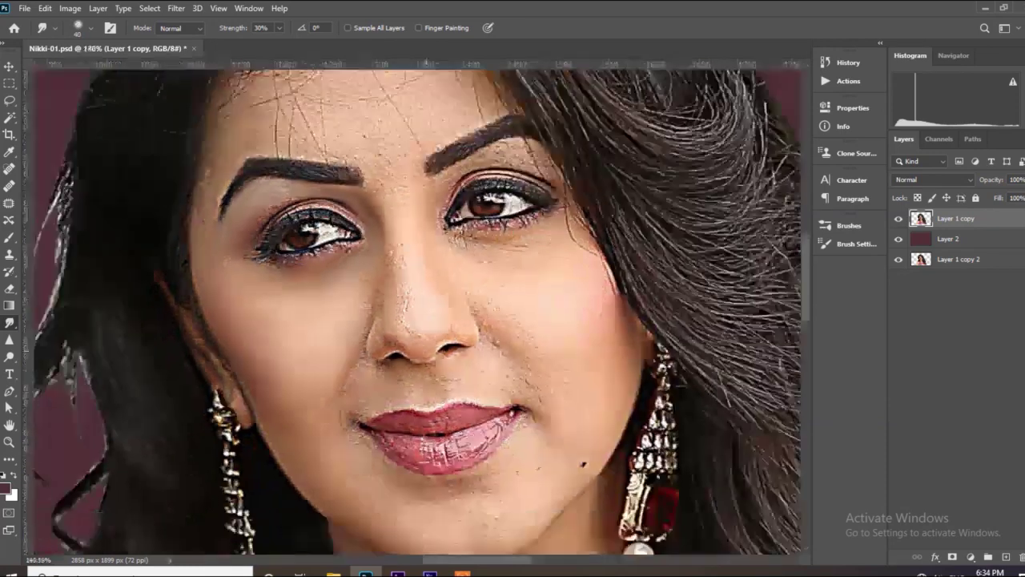
scroll(244, 118, up, 2)
scroll(196, 216, down, 3)
scroll(196, 216, up, 2)
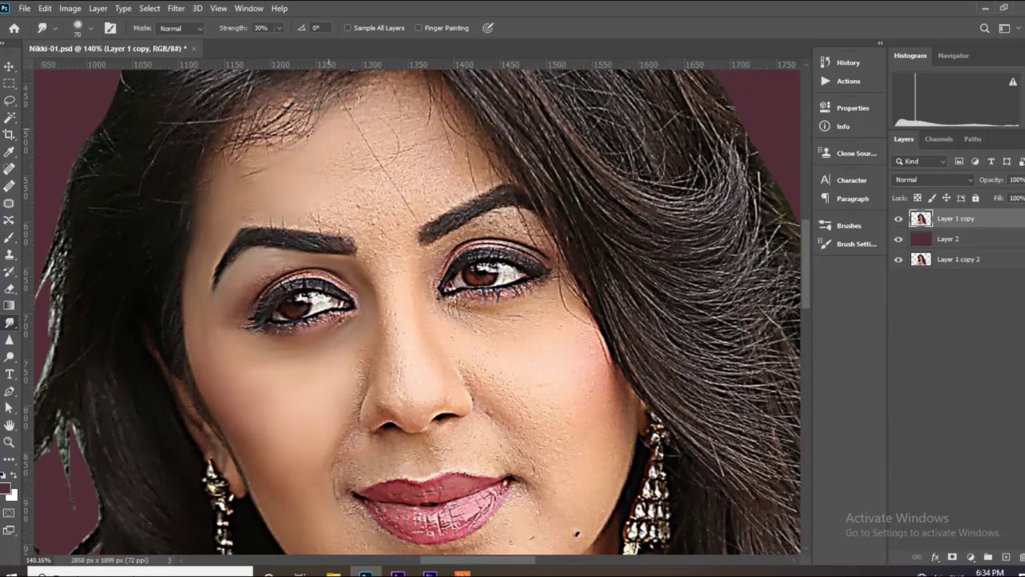
Smudge the upper left forehead smooth
drag(320, 104, 224, 148)
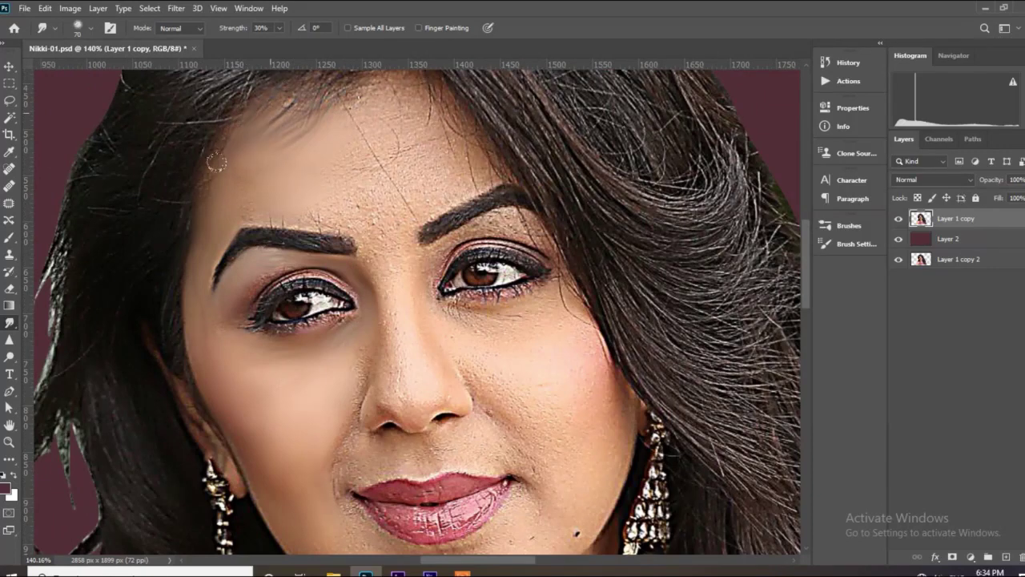
scroll(337, 160, up, 1)
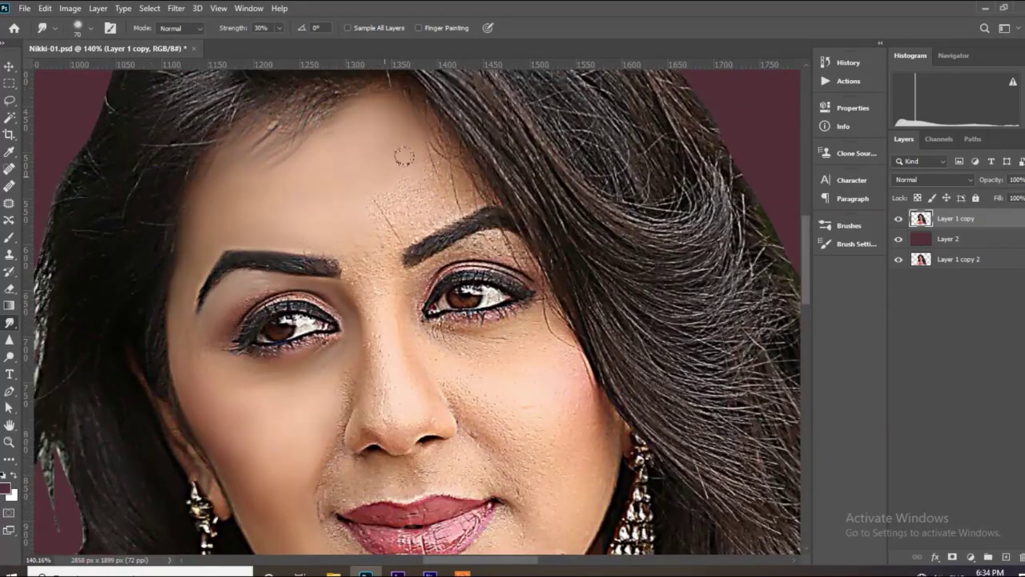
scroll(376, 248, up, 2)
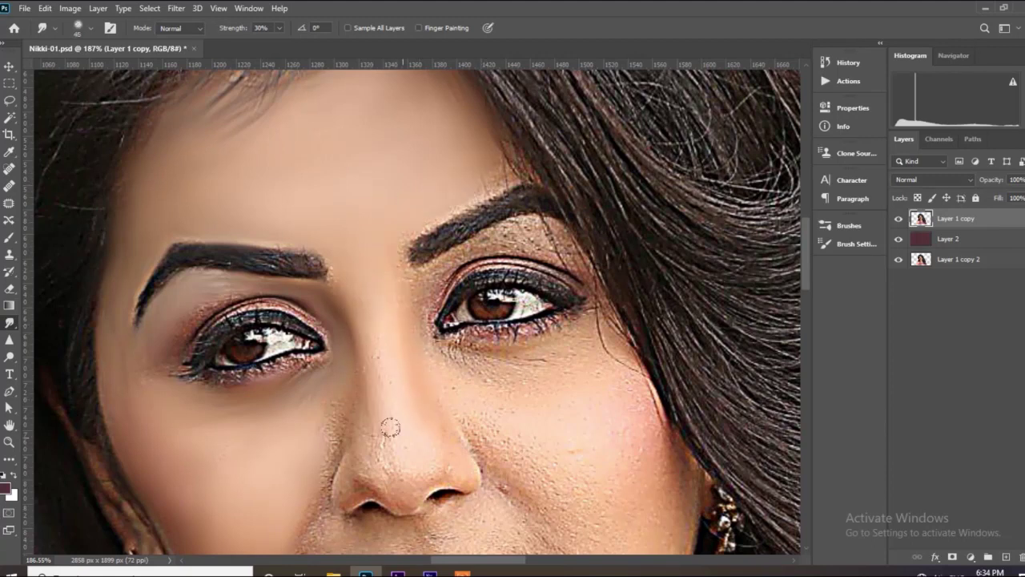
scroll(390, 427, down, 2)
scroll(376, 401, up, 1)
scroll(364, 376, up, 1)
scroll(411, 355, up, 1)
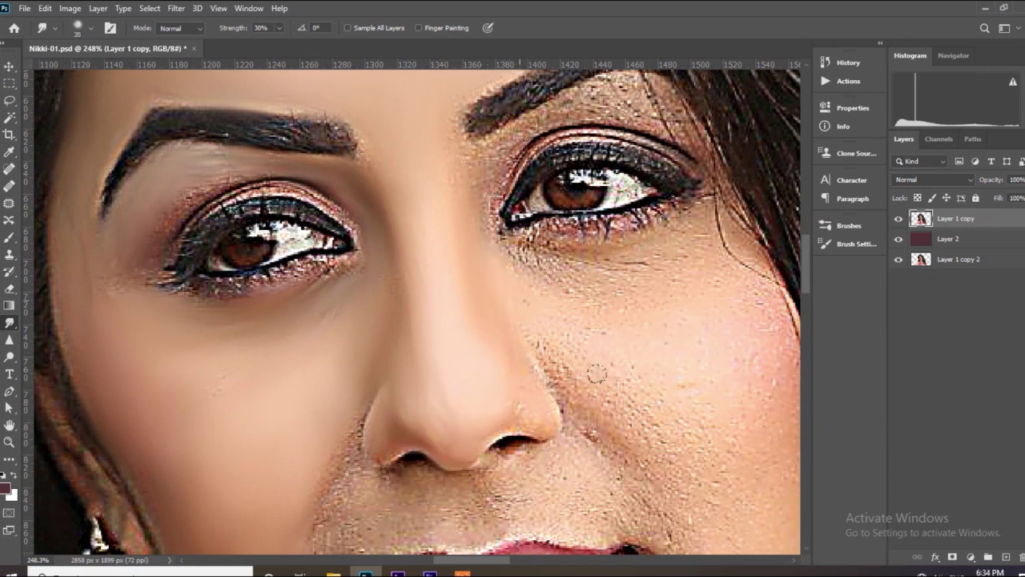
With a smaller brush, smooth the skin under the right eye and the eyeshadow above it
key(bracketleft)
key(bracketleft)
key(bracketleft)
drag(571, 275, 525, 253)
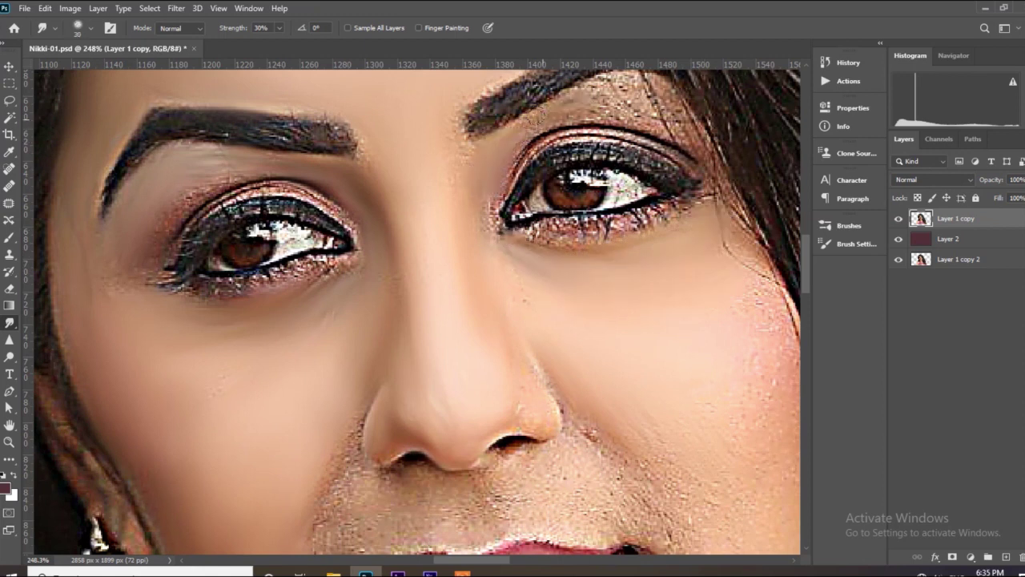
scroll(449, 277, up, 1)
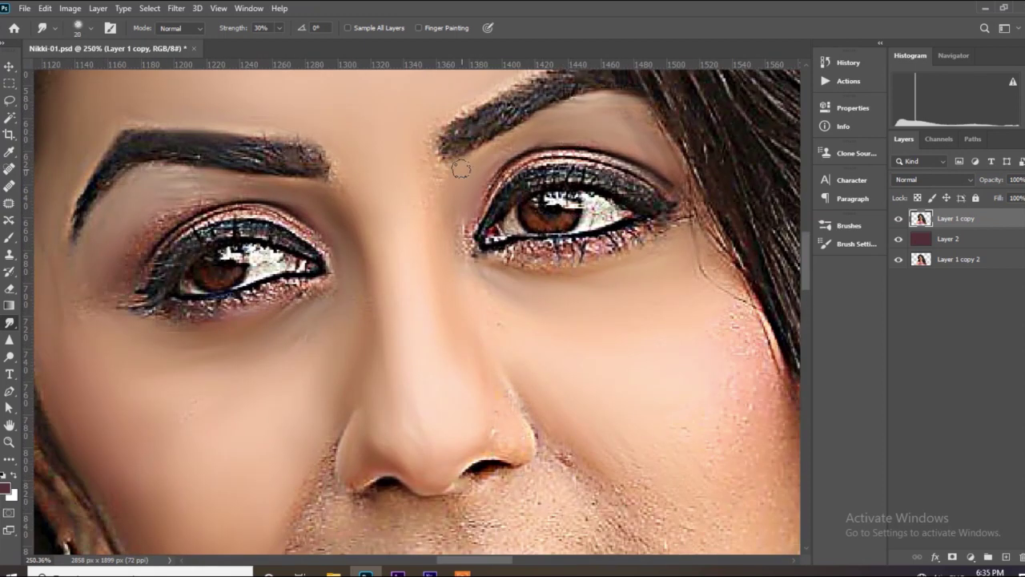
drag(512, 166, 634, 169)
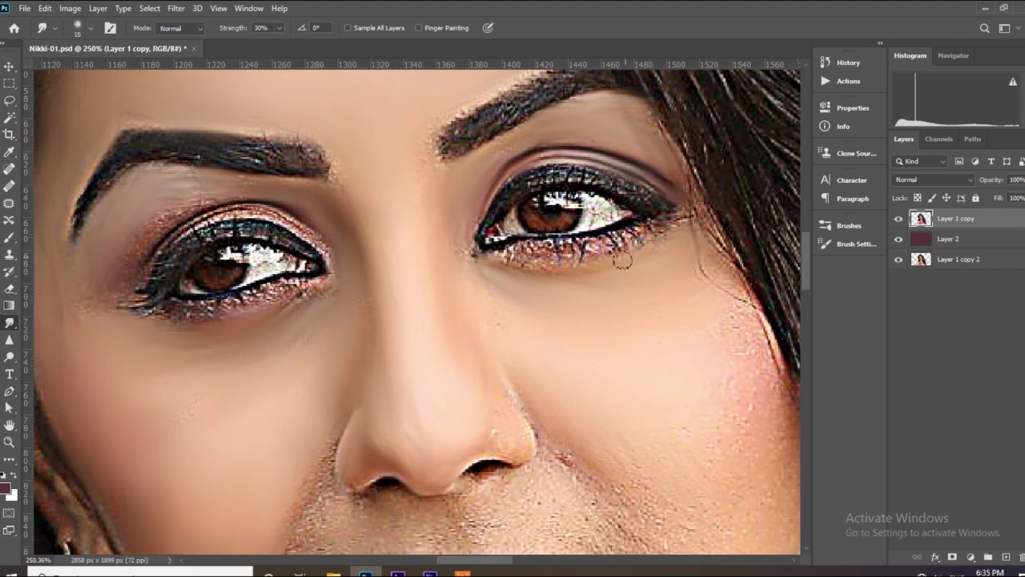
scroll(598, 263, up, 5)
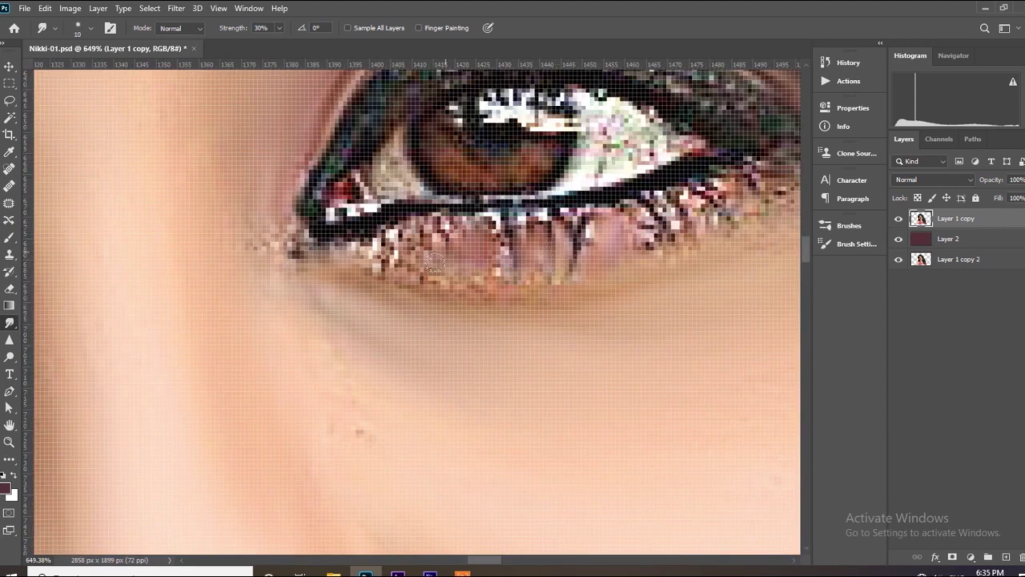
scroll(356, 264, down, 1)
key(bracketright)
scroll(288, 257, down, 1)
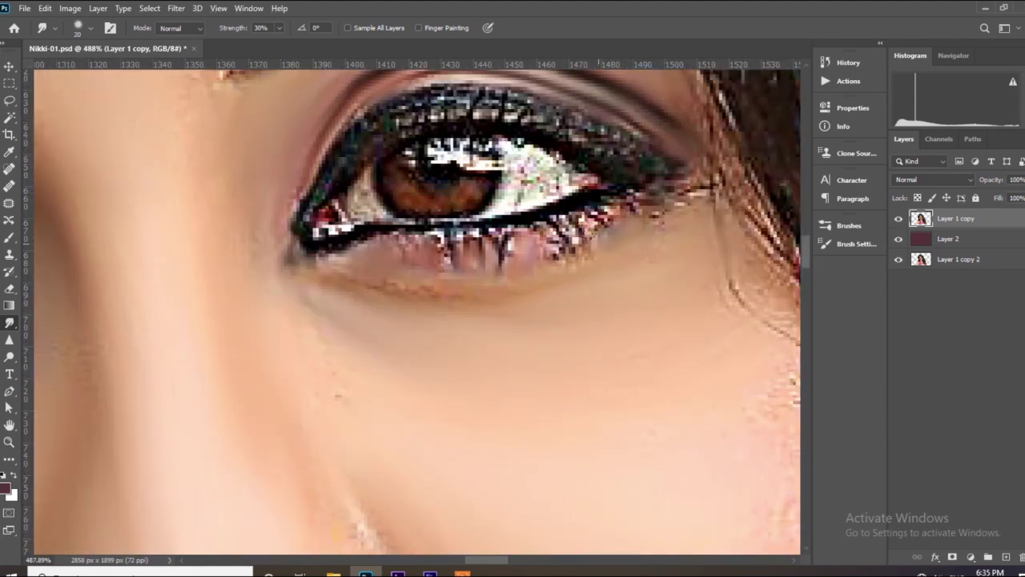
scroll(470, 270, down, 2)
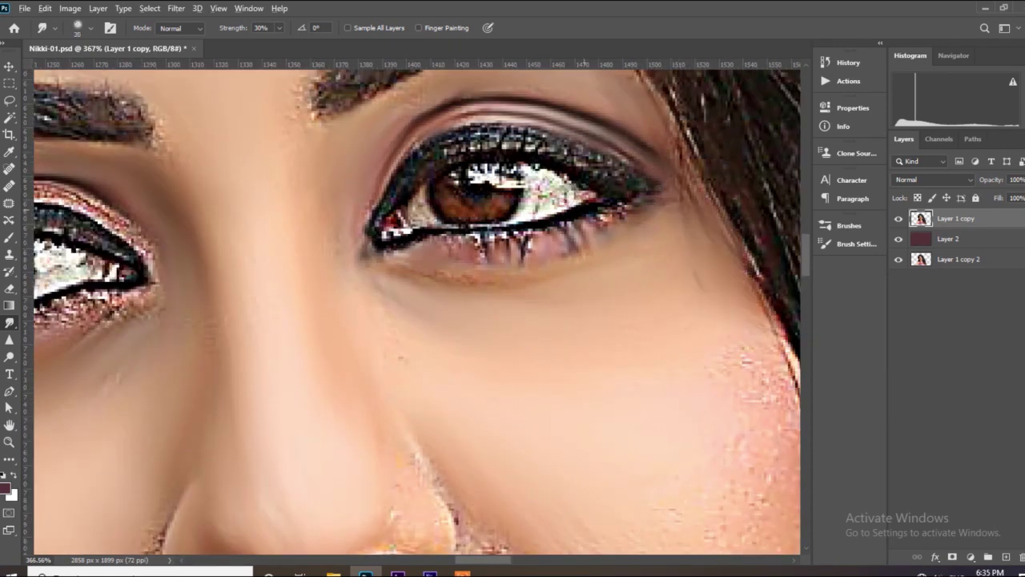
scroll(470, 270, down, 3)
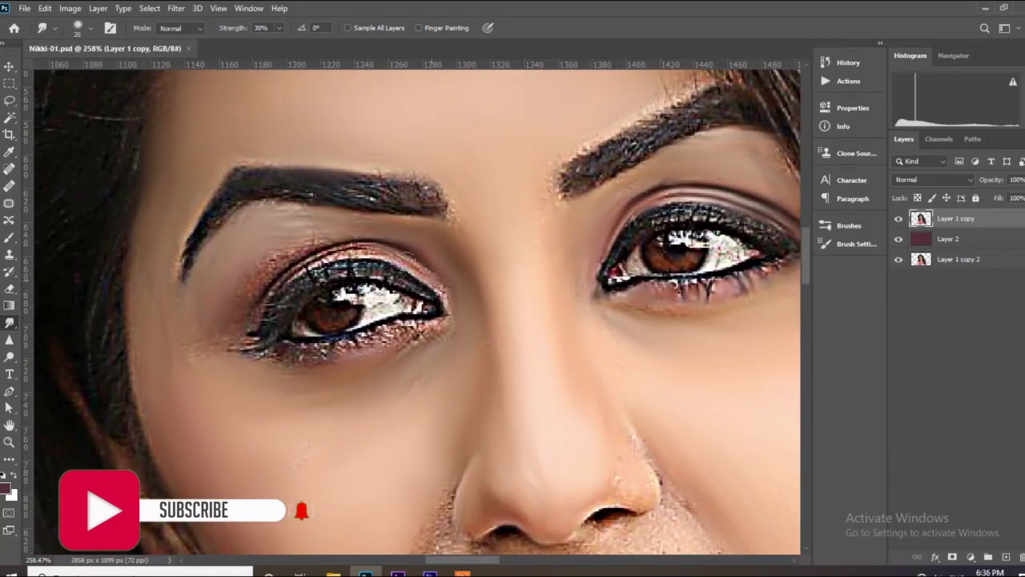
Smooth the eyeshadow above the left eye
drag(404, 255, 250, 273)
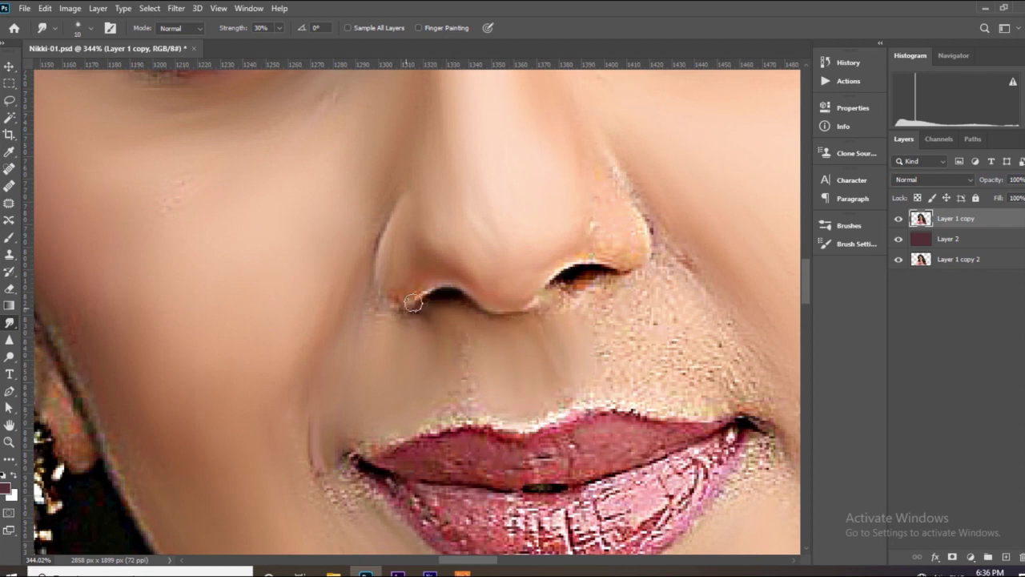
scroll(412, 302, up, 3)
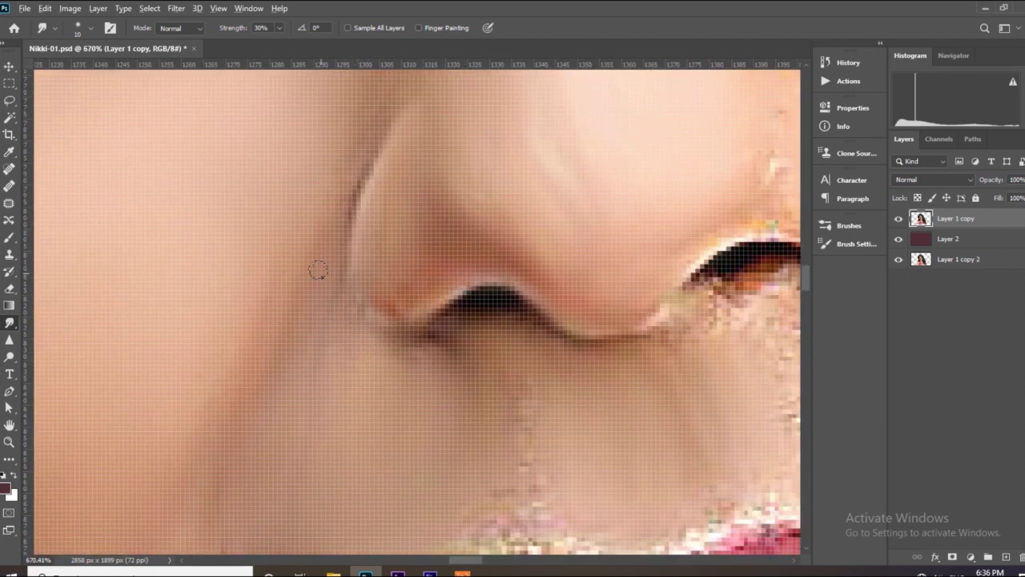
scroll(425, 285, right, 5)
With a larger brush, smudge the noisy skin around and beside the right nostril
key(bracketright)
mouse_move(515, 273)
mouse_down()
mouse_move(609, 297)
mouse_move(633, 448)
mouse_move(696, 264)
mouse_move(618, 204)
mouse_up()
scroll(618, 203, down, 1)
scroll(617, 201, down, 1)
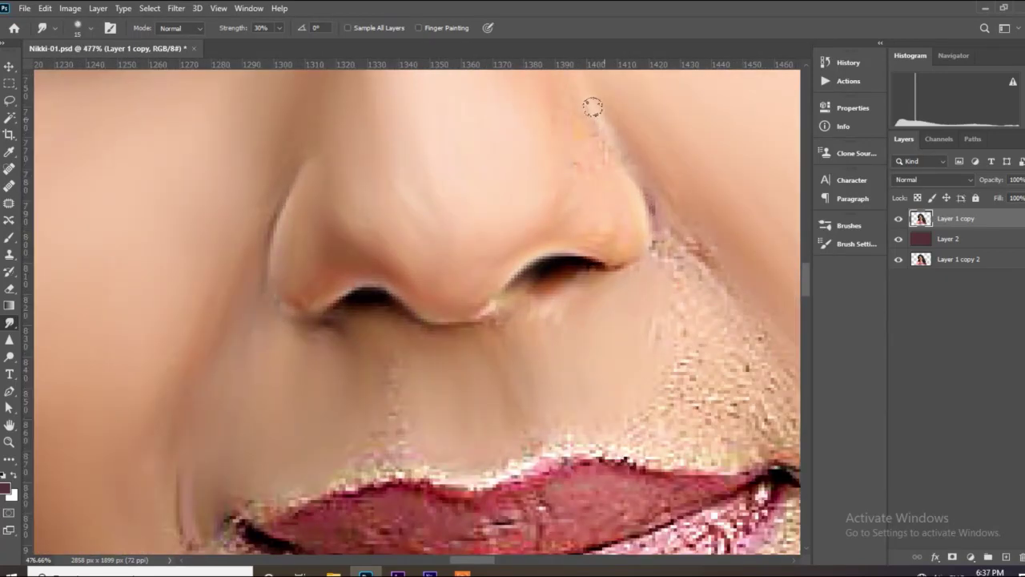
key(bracketright)
key(bracketright)
drag(664, 253, 661, 239)
scroll(626, 350, down, 1)
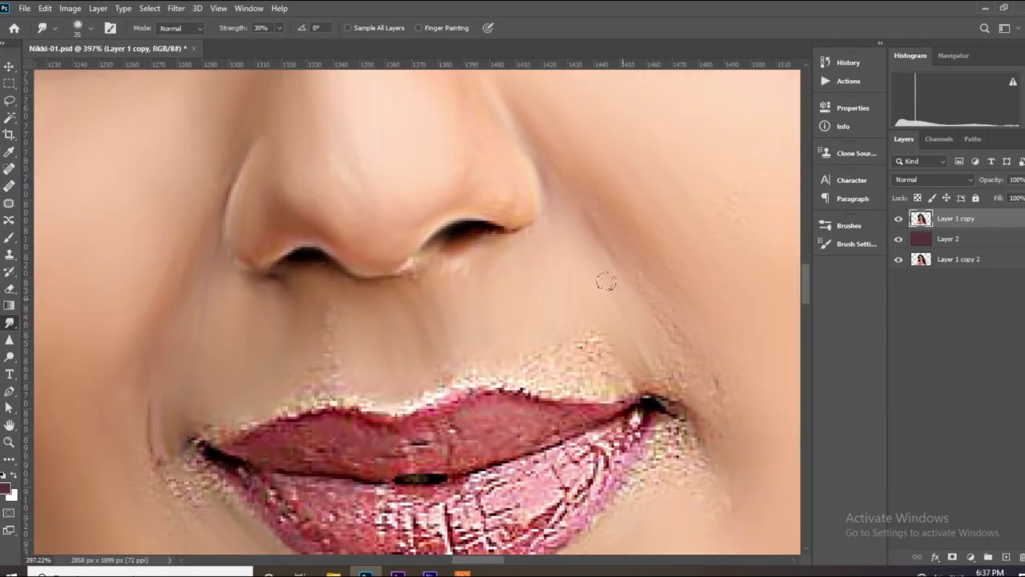
Smooth the speckled skin above the upper lip, then check the lower face
drag(617, 373, 591, 361)
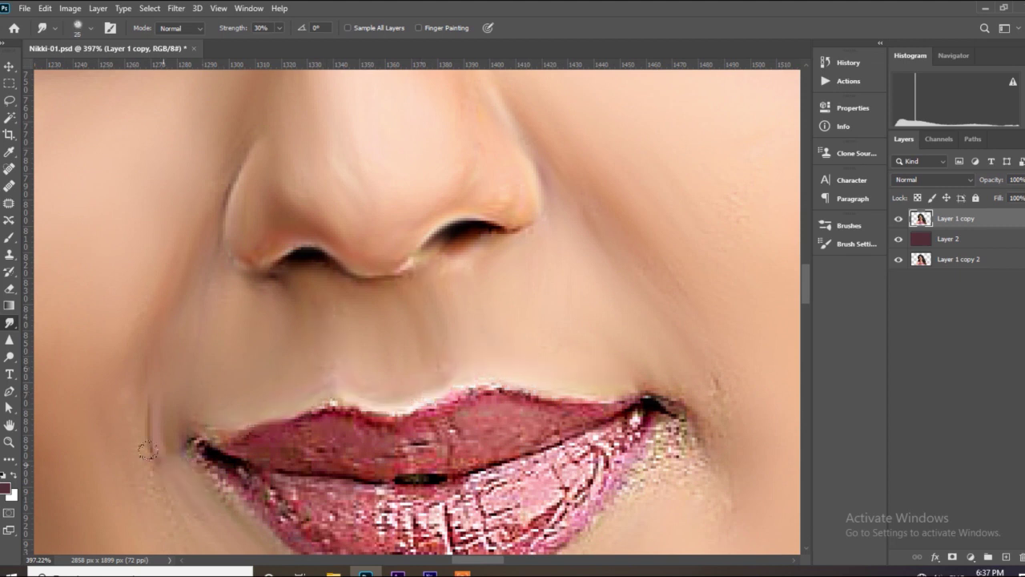
scroll(147, 451, down, 1)
scroll(495, 320, down, 1)
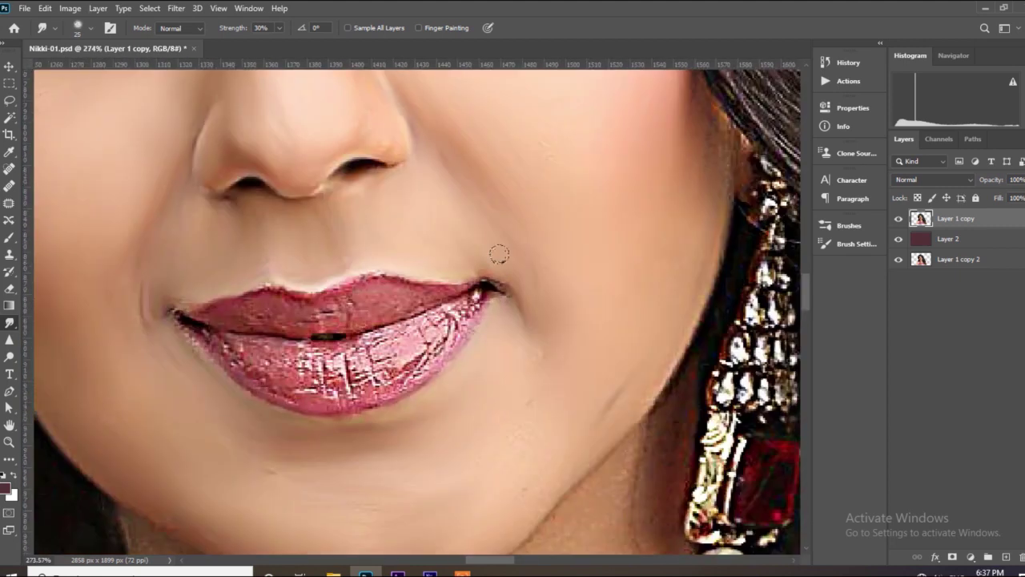
scroll(520, 264, down, 2)
scroll(544, 352, down, 2)
scroll(430, 326, up, 2)
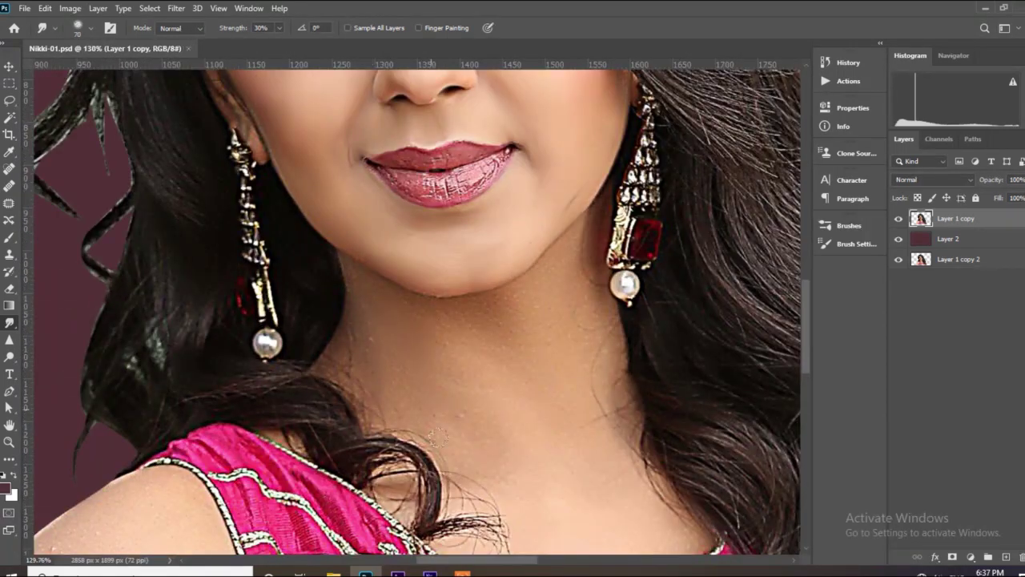
scroll(447, 309, up, 2)
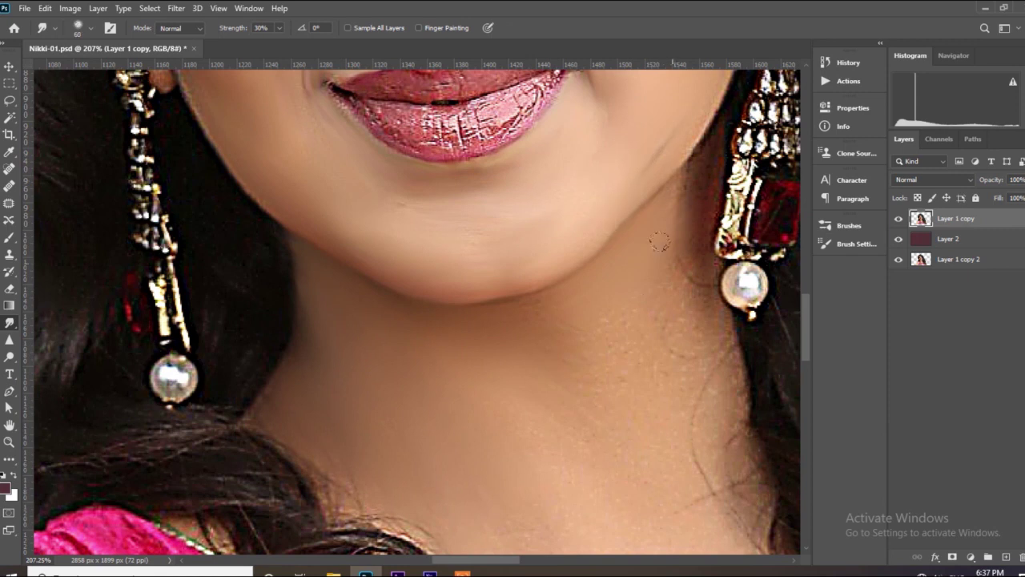
scroll(689, 312, down, 1)
scroll(680, 384, down, 2)
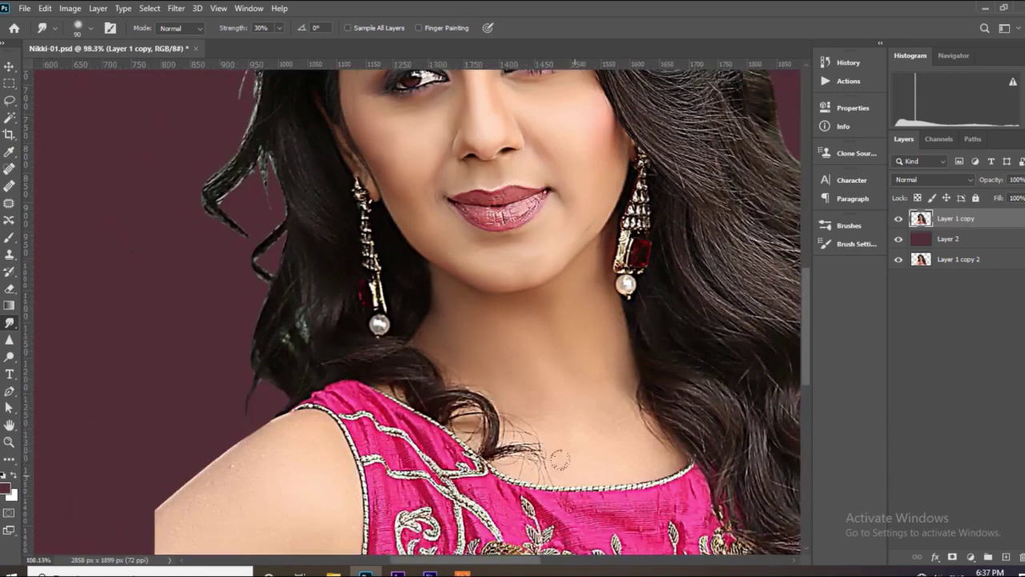
scroll(659, 400, up, 1)
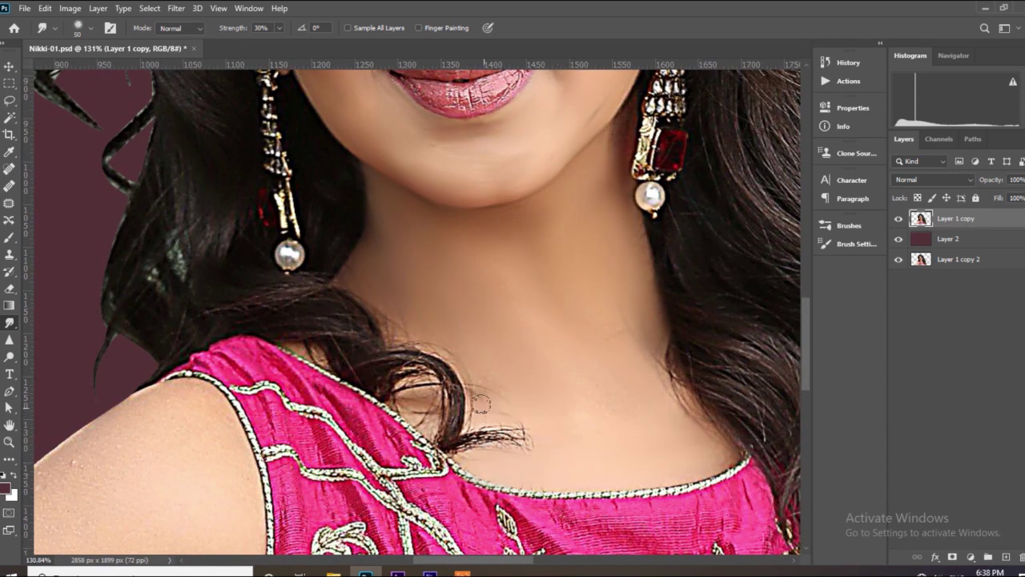
scroll(457, 301, down, 2)
Smear the left and right shoulder edges and lower dress outward into the maroon background
scroll(457, 302, down, 1)
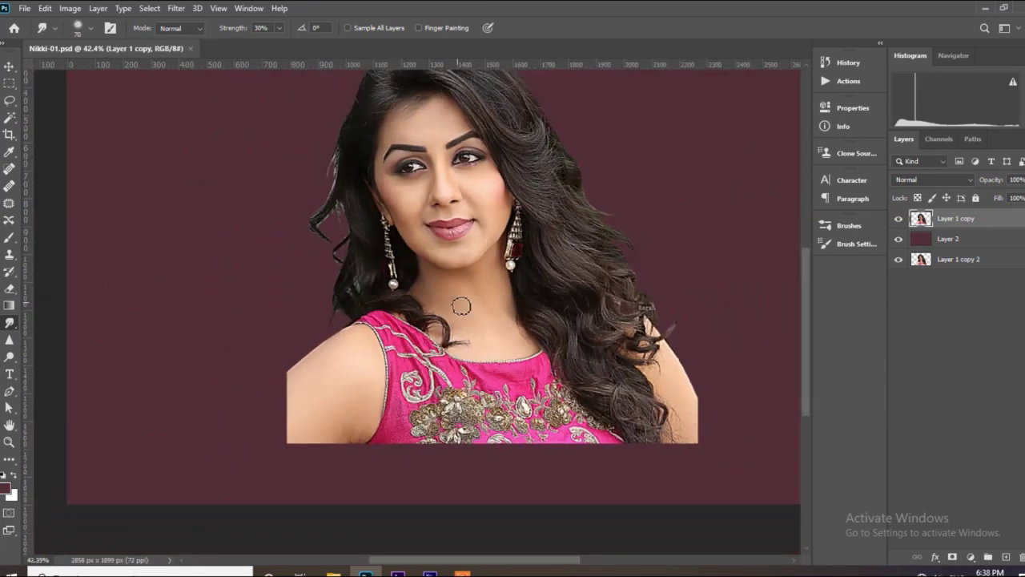
scroll(367, 388, up, 1)
mouse_move(350, 418)
mouse_down()
mouse_move(249, 472)
mouse_move(256, 352)
mouse_move(341, 366)
mouse_move(293, 462)
mouse_move(593, 452)
mouse_move(664, 473)
mouse_move(593, 488)
mouse_up()
key(bracketleft)
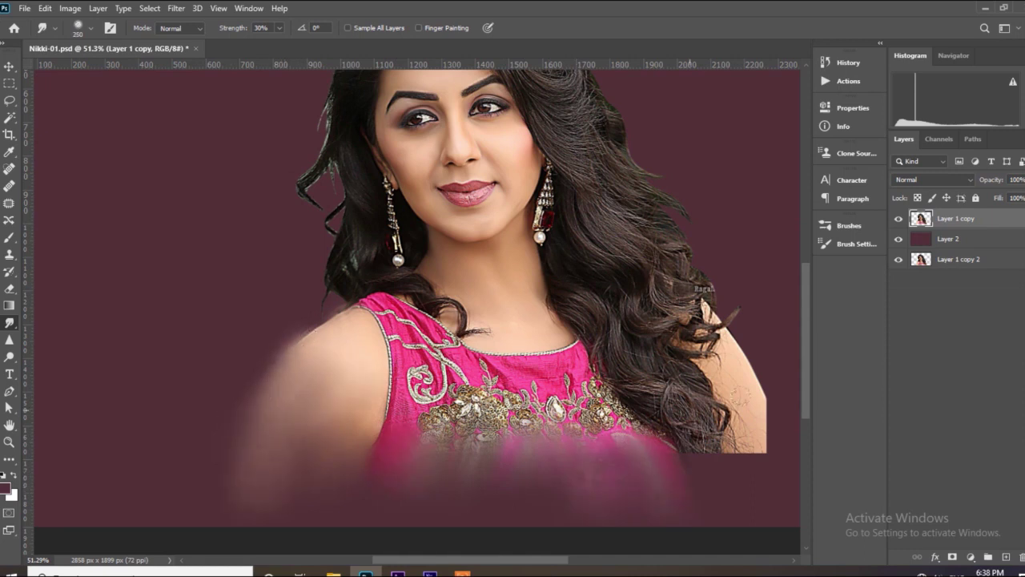
drag(741, 336, 769, 477)
drag(743, 405, 735, 423)
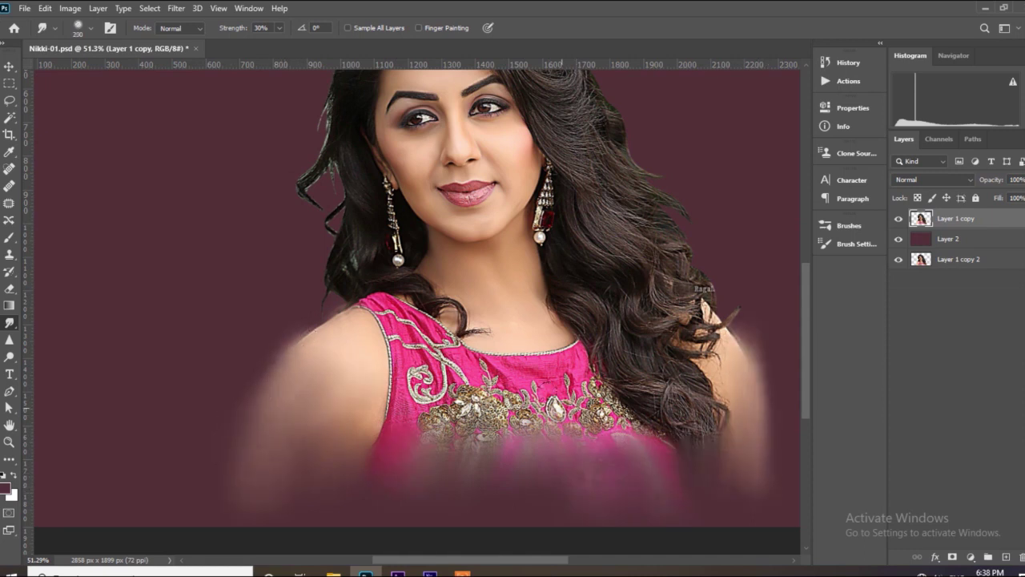
scroll(498, 354, up, 5)
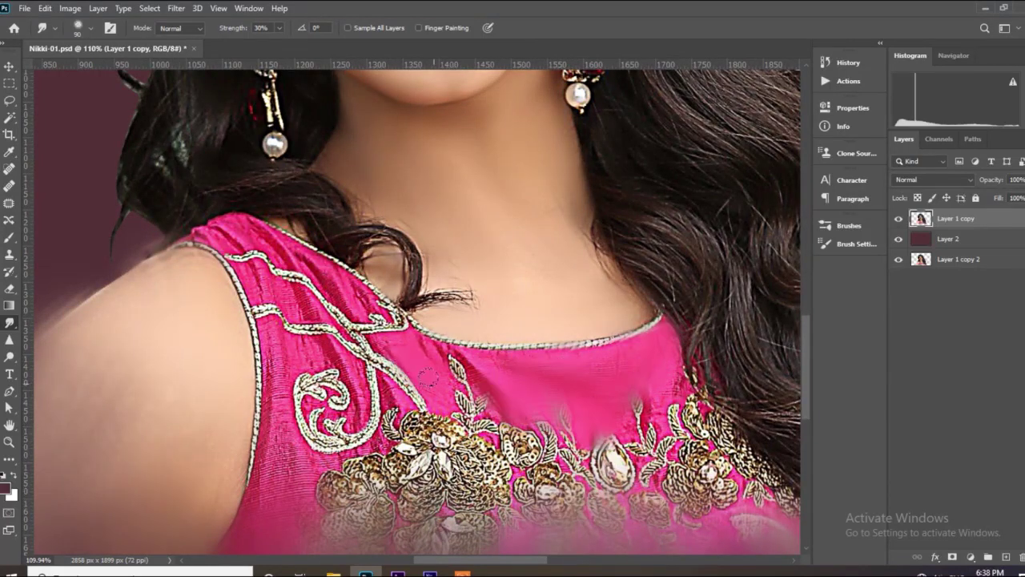
scroll(301, 403, down, 3)
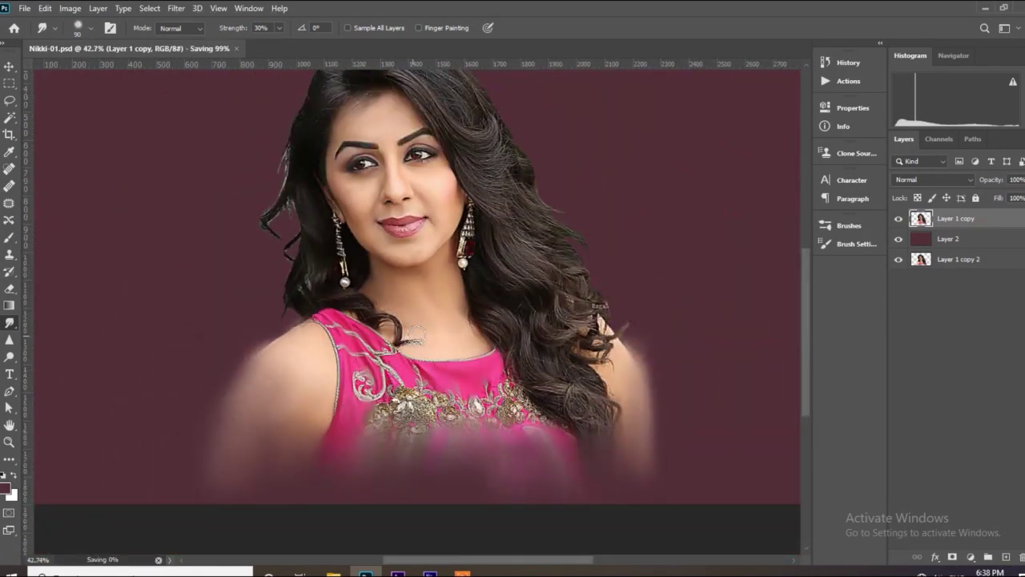
scroll(301, 403, down, 2)
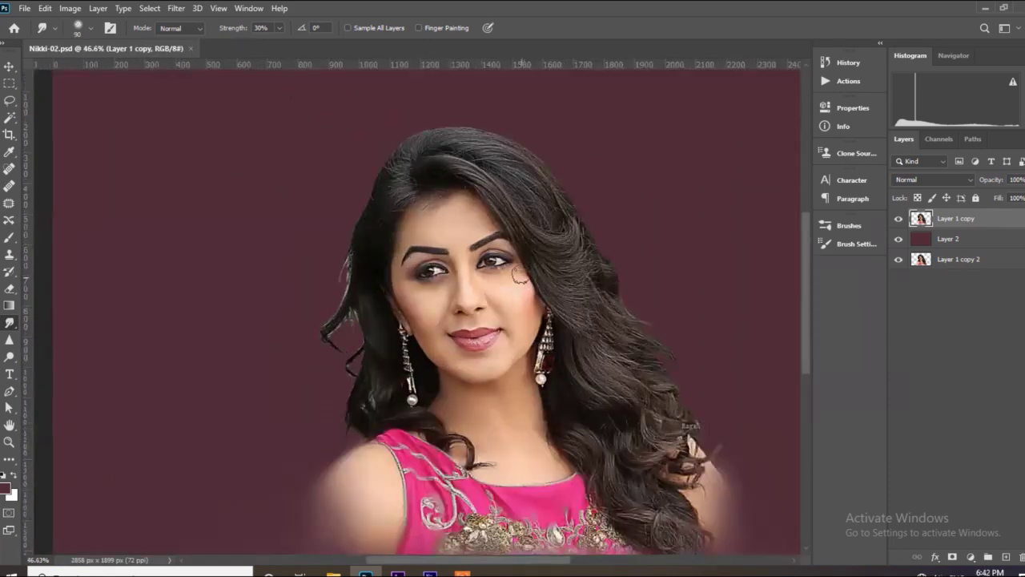
Zoom in and smooth the speckled white of the first eye
scroll(519, 274, up, 5)
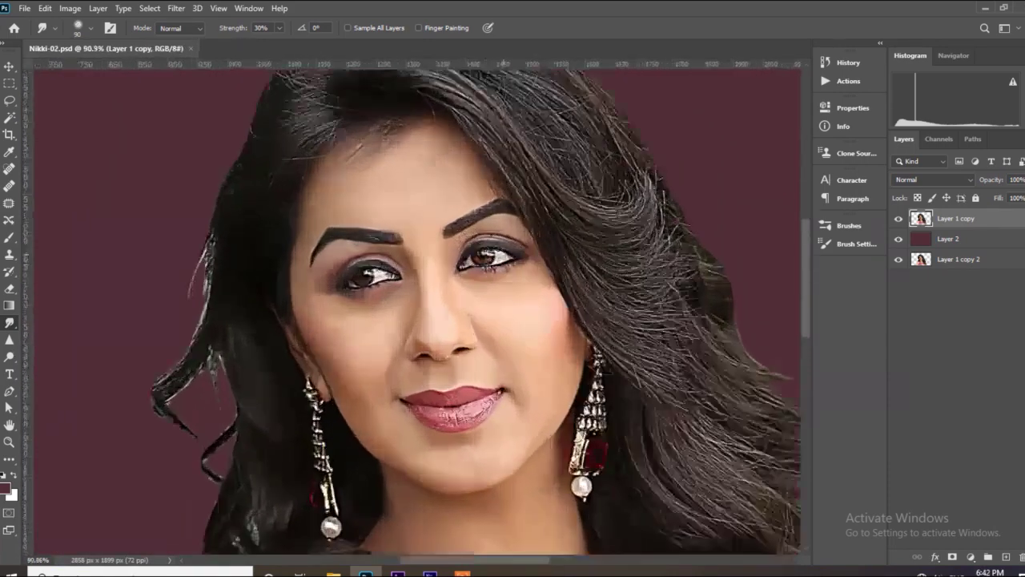
scroll(504, 274, up, 7)
scroll(473, 238, up, 1)
scroll(472, 237, up, 1)
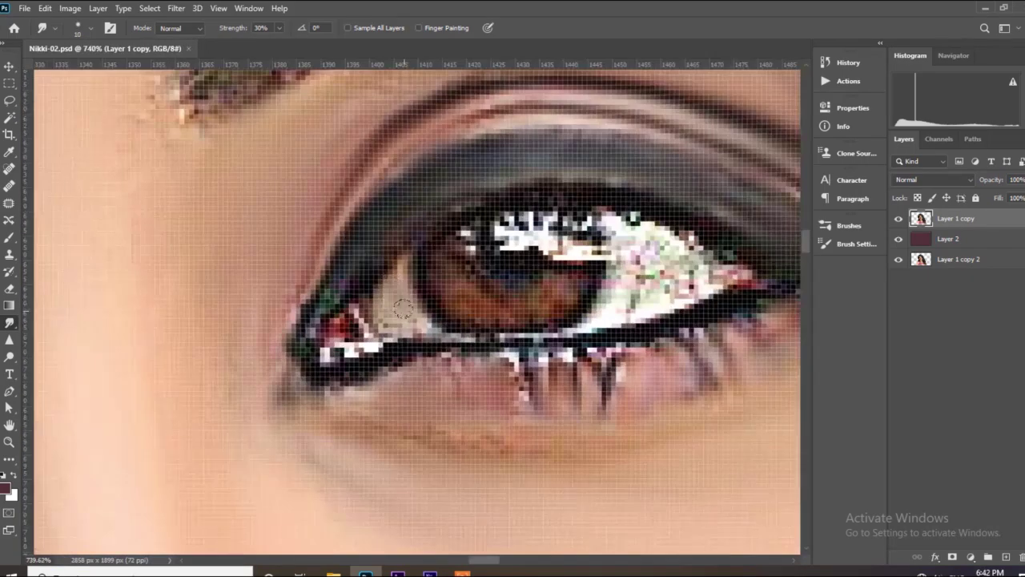
scroll(473, 237, up, 1)
scroll(472, 237, up, 1)
mouse_move(606, 237)
mouse_down()
mouse_move(601, 320)
mouse_move(595, 257)
mouse_move(689, 272)
mouse_up()
scroll(394, 320, down, 1)
scroll(394, 321, up, 1)
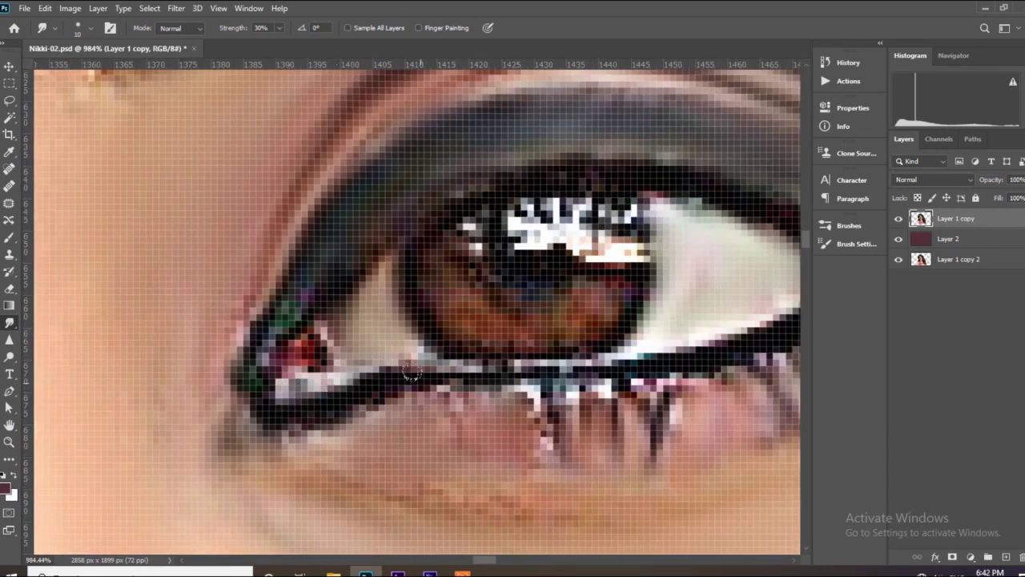
scroll(376, 393, down, 1)
scroll(469, 232, down, 2)
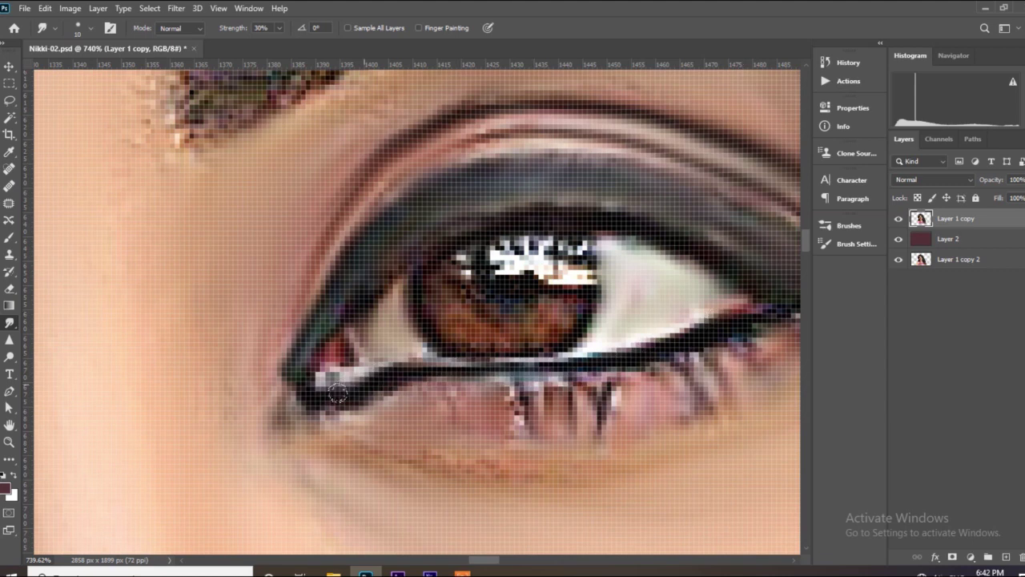
scroll(469, 232, down, 2)
scroll(309, 326, up, 3)
scroll(308, 325, up, 2)
Smooth the other eye's white, its iris highlights and the lower lash line
drag(368, 284, 472, 296)
mouse_move(418, 260)
mouse_down()
mouse_move(385, 323)
mouse_move(349, 334)
mouse_up()
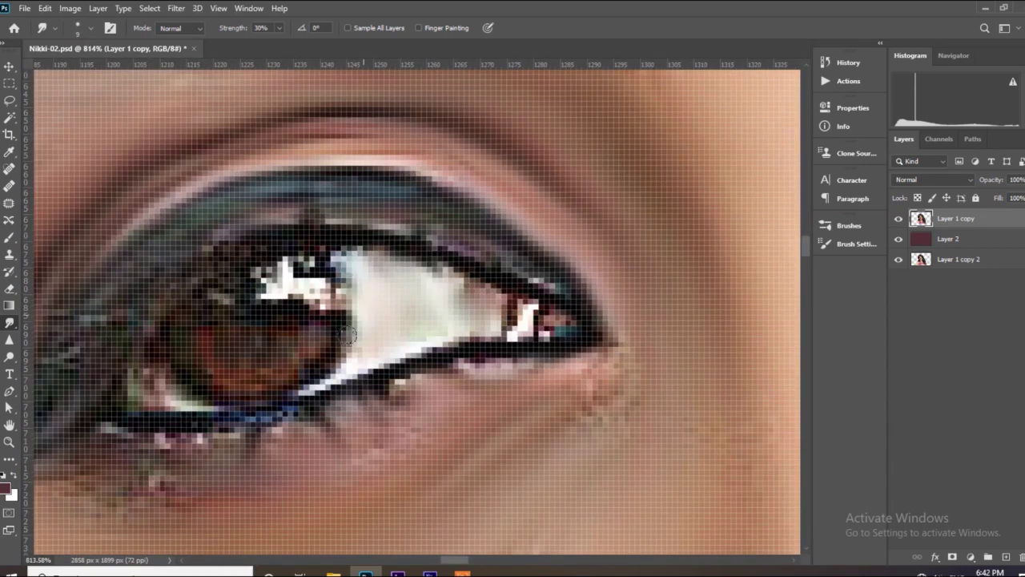
drag(272, 316, 240, 296)
drag(280, 265, 377, 249)
mouse_move(545, 272)
mouse_down()
mouse_move(521, 313)
mouse_move(496, 320)
mouse_up()
mouse_move(464, 365)
mouse_down()
mouse_move(361, 400)
mouse_move(112, 432)
mouse_up()
Smudge the lower lash line near the eye corner, then zoom back out
scroll(433, 364, down, 3)
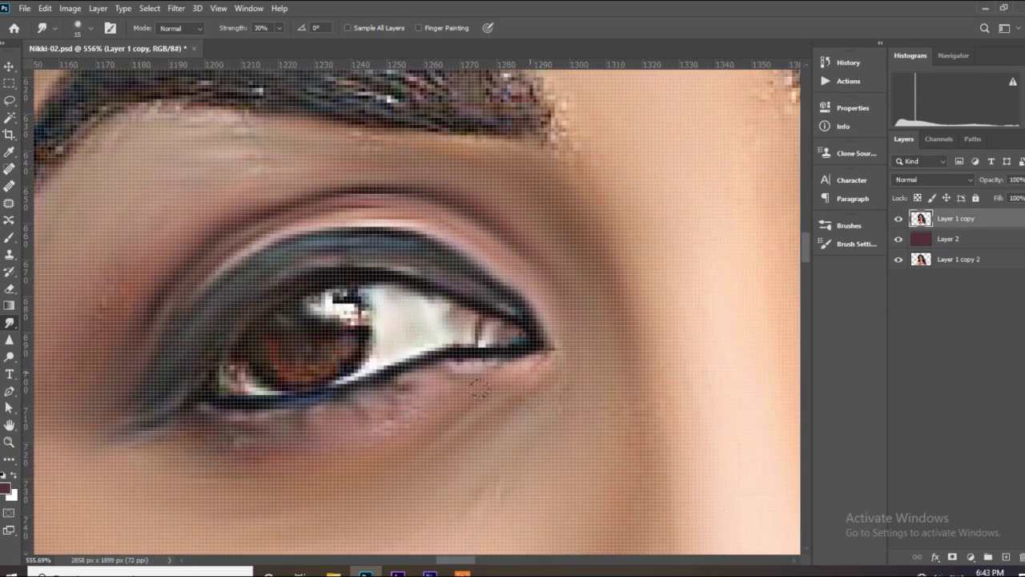
scroll(315, 383, up, 2)
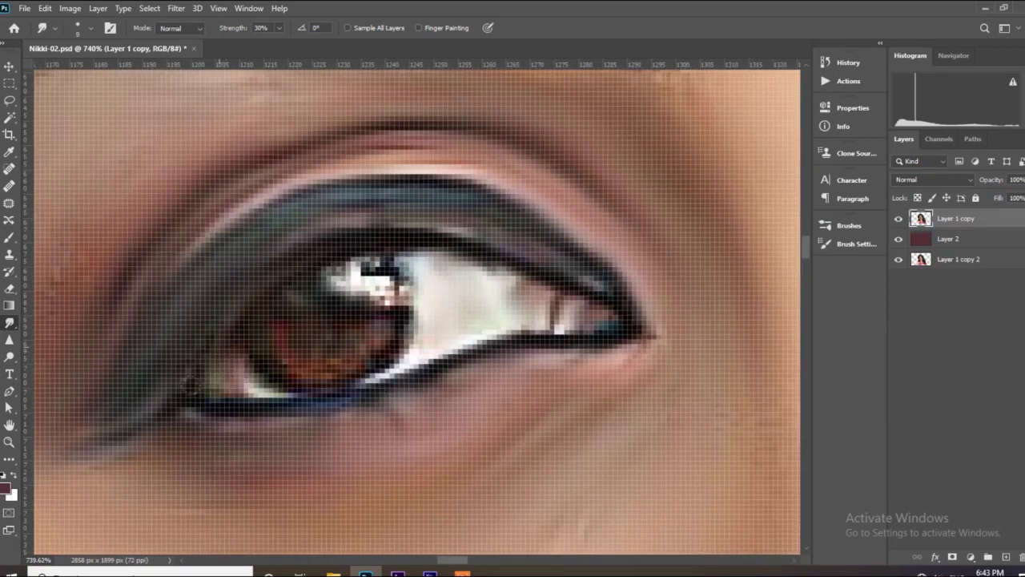
scroll(416, 265, down, 8)
scroll(456, 257, up, 4)
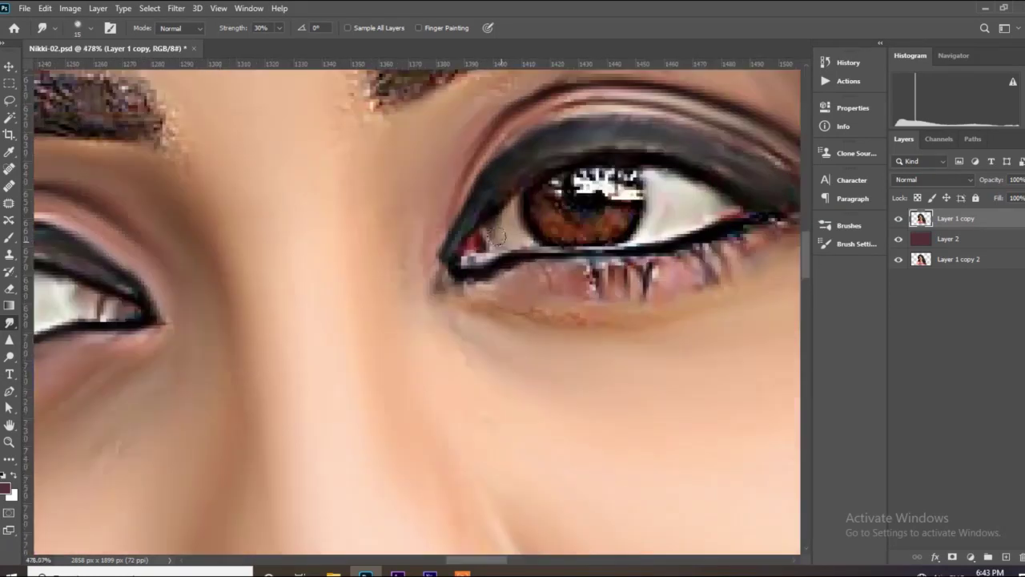
scroll(457, 254, up, 2)
drag(711, 247, 659, 282)
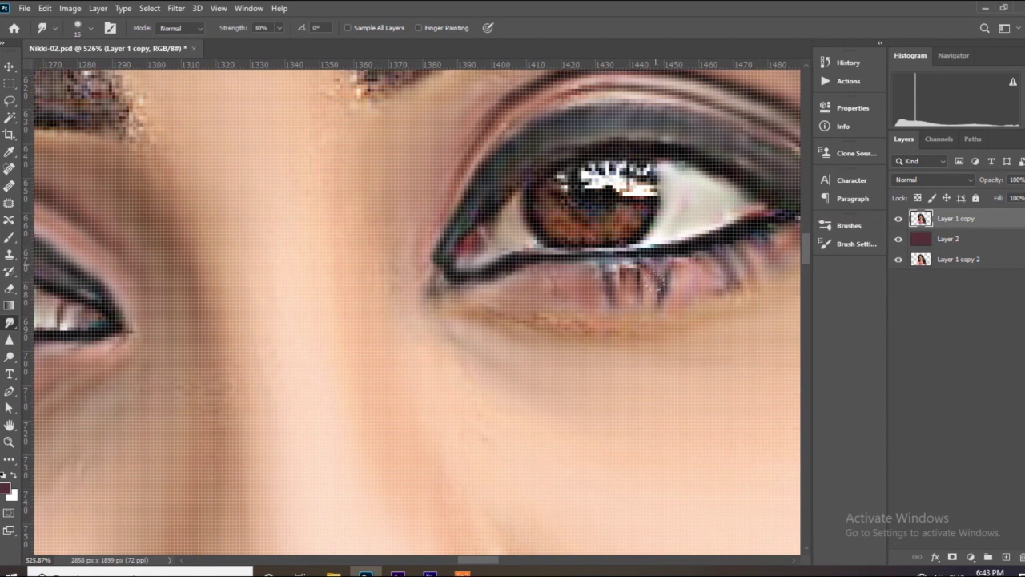
scroll(430, 240, down, 5)
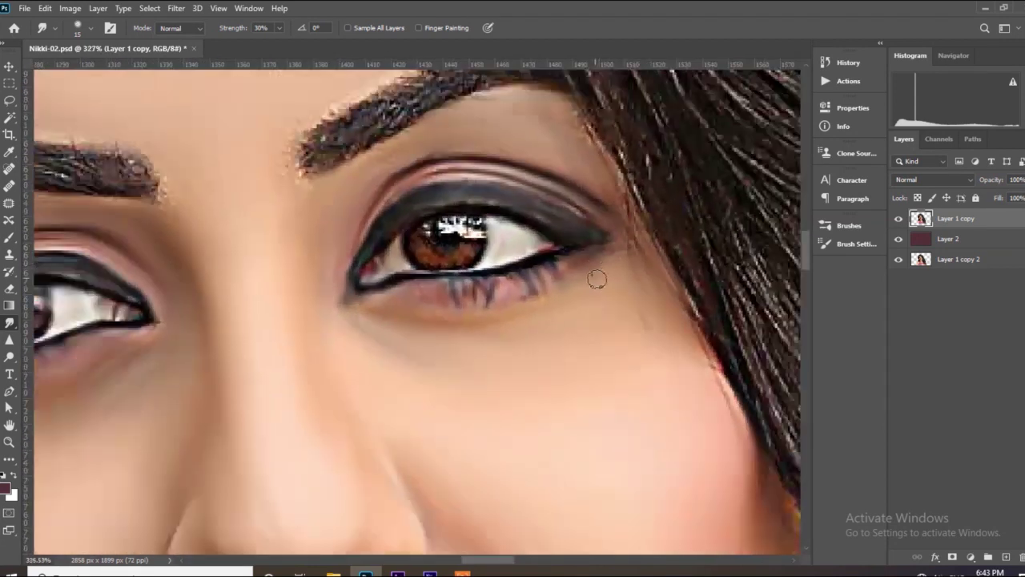
scroll(522, 292, down, 3)
scroll(521, 292, down, 2)
Load the 'hair brush 1' preset for the Smudge tool at 92% strength
scroll(51, 302, down, 2)
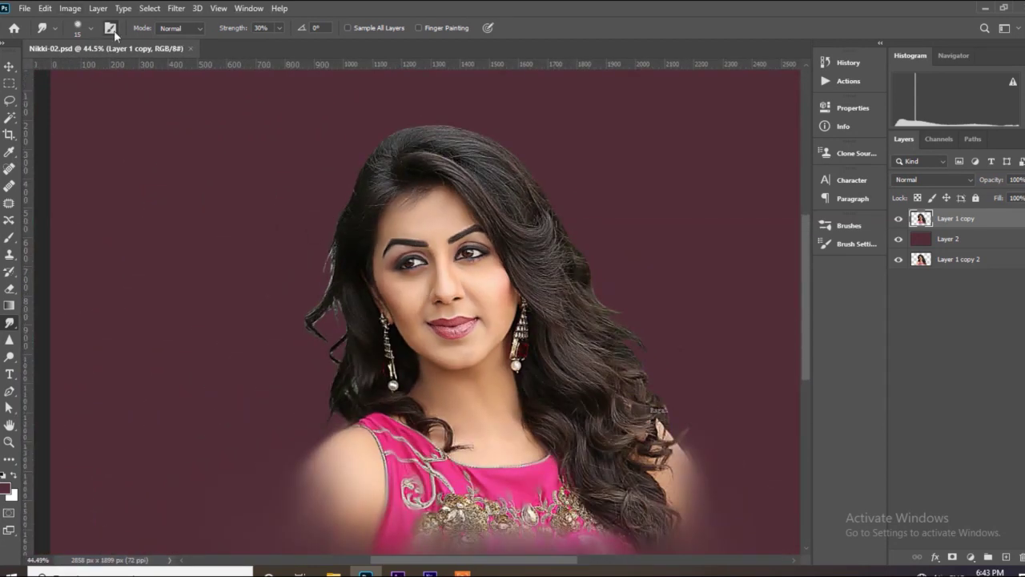
click(857, 243)
click(593, 201)
scroll(807, 335, down, 5)
click(744, 485)
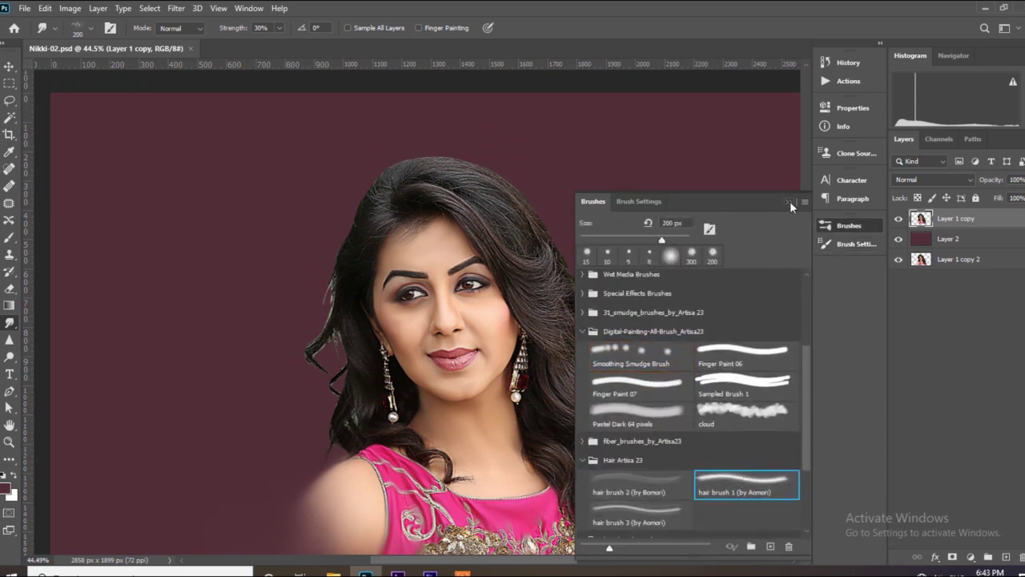
click(788, 201)
scroll(451, 352, up, 3)
scroll(453, 263, down, 1)
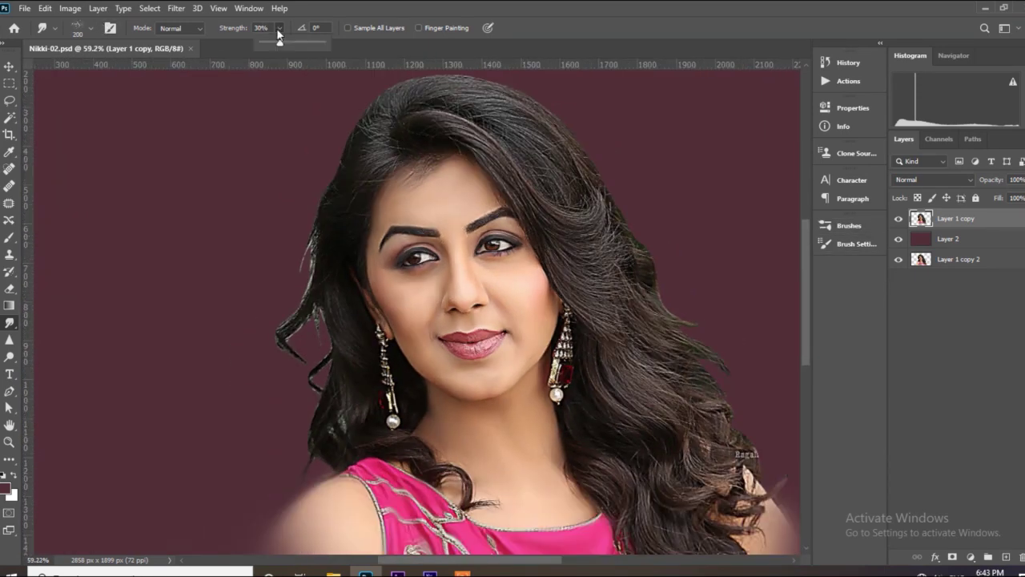
scroll(497, 244, down, 1)
scroll(497, 244, up, 2)
scroll(497, 244, up, 2)
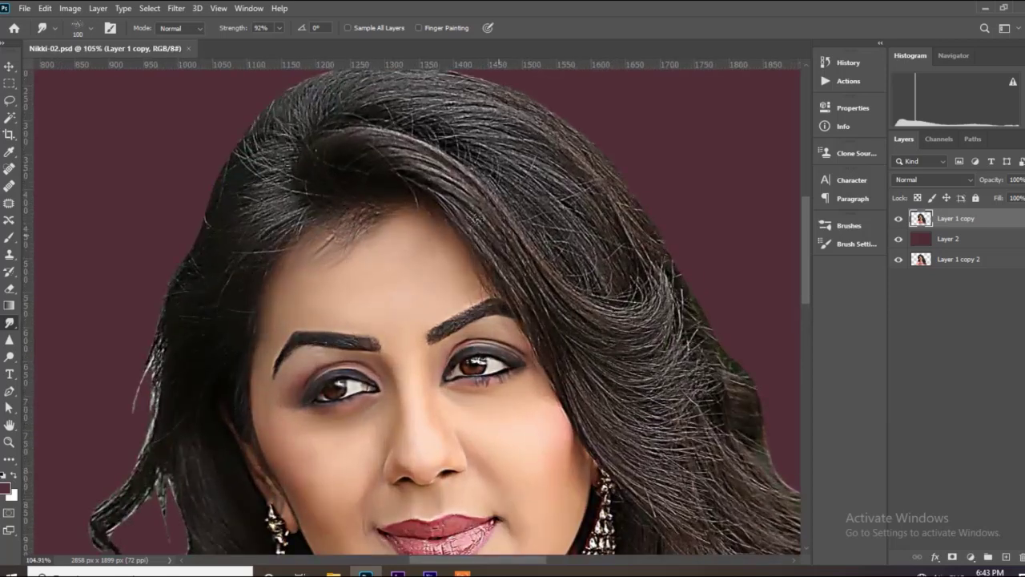
scroll(498, 244, up, 1)
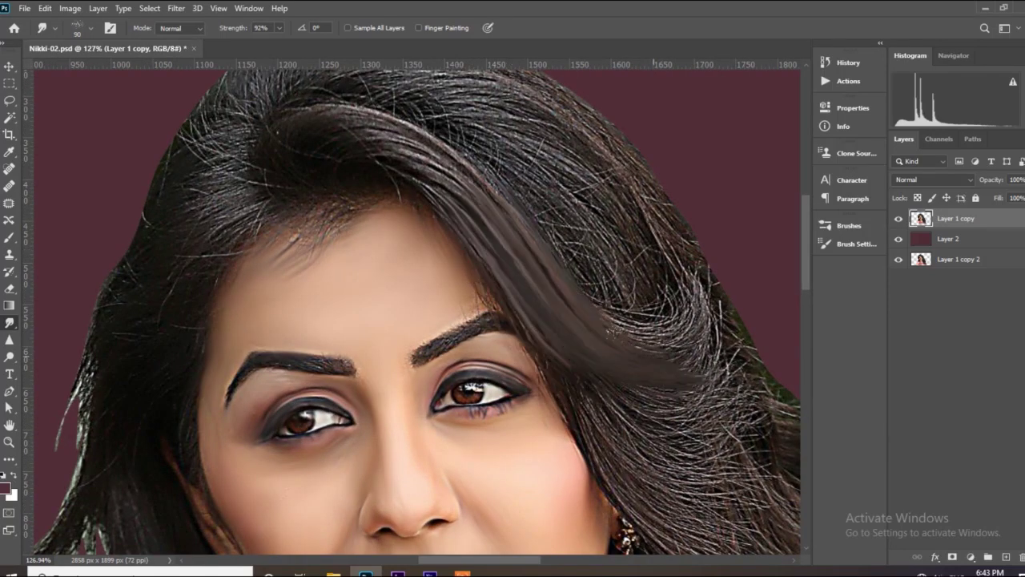
scroll(665, 312, down, 1)
scroll(665, 312, up, 2)
Sweep the right-side hair strands into smooth flowing curves, then zoom out to check
mouse_move(593, 276)
mouse_down()
mouse_move(705, 320)
mouse_move(717, 340)
mouse_up()
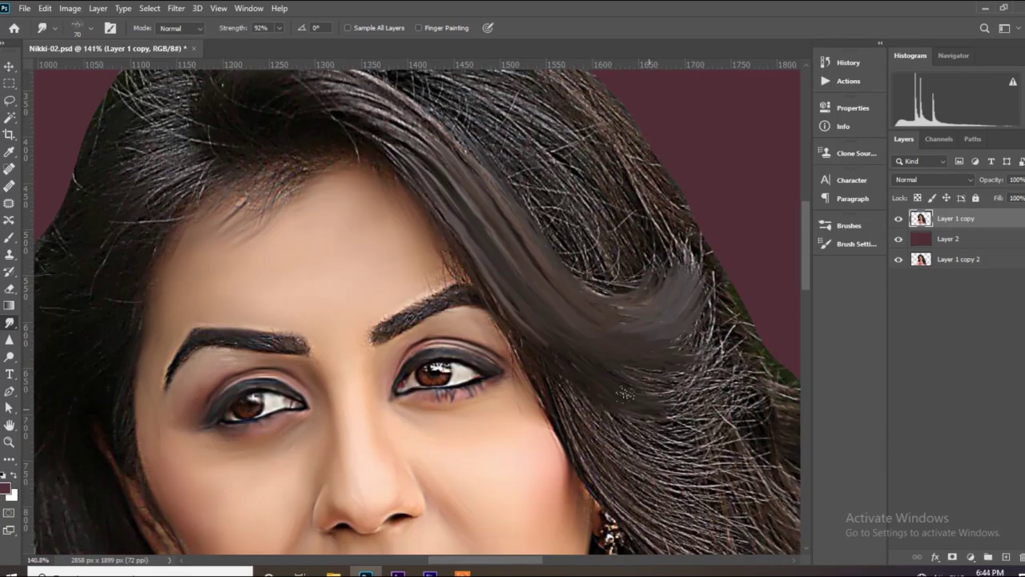
key(bracketleft)
key(bracketleft)
drag(552, 377, 681, 481)
drag(673, 277, 597, 397)
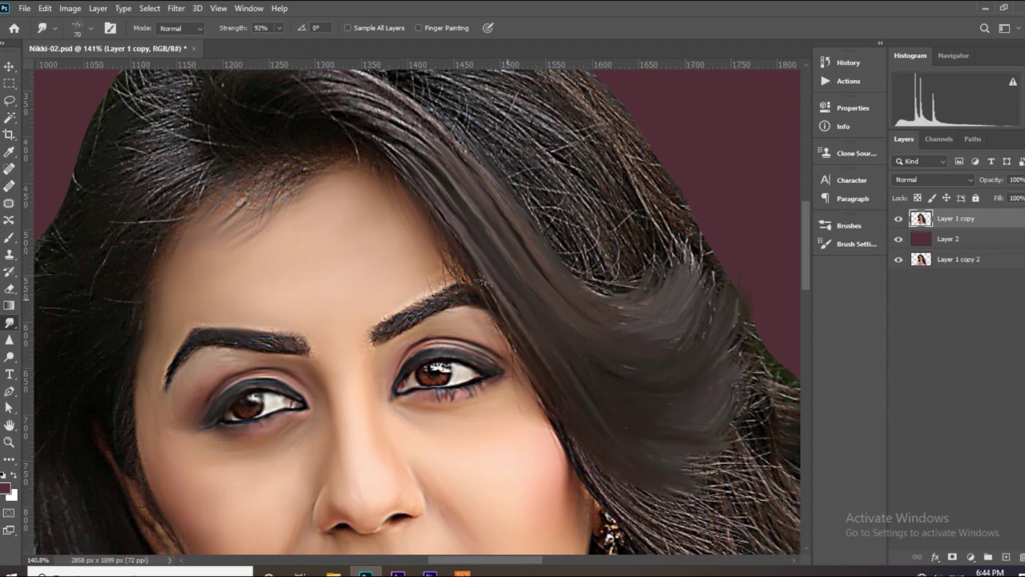
scroll(599, 397, down, 1)
scroll(620, 398, down, 2)
scroll(620, 401, up, 1)
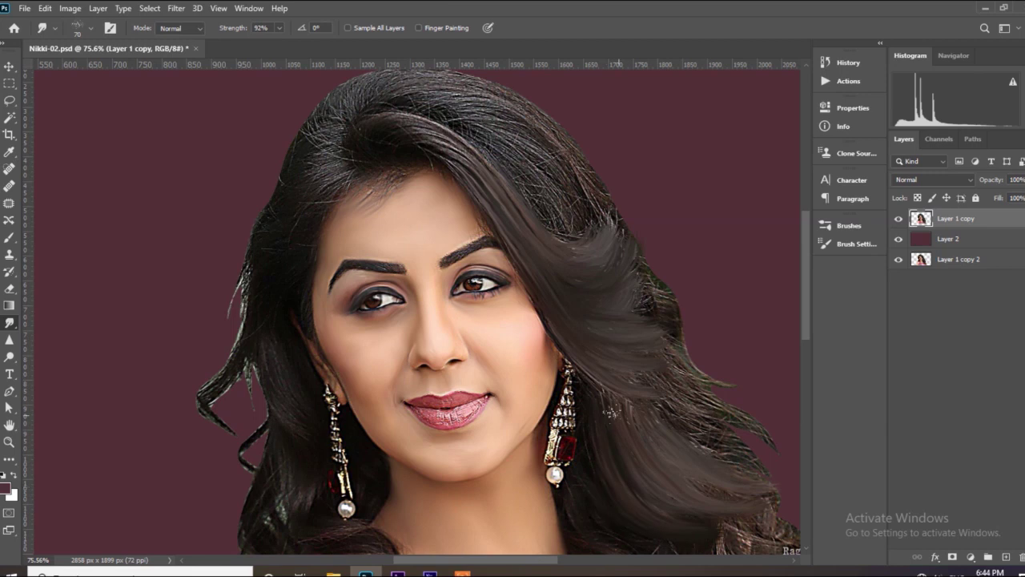
scroll(609, 392, up, 4)
scroll(609, 369, down, 2)
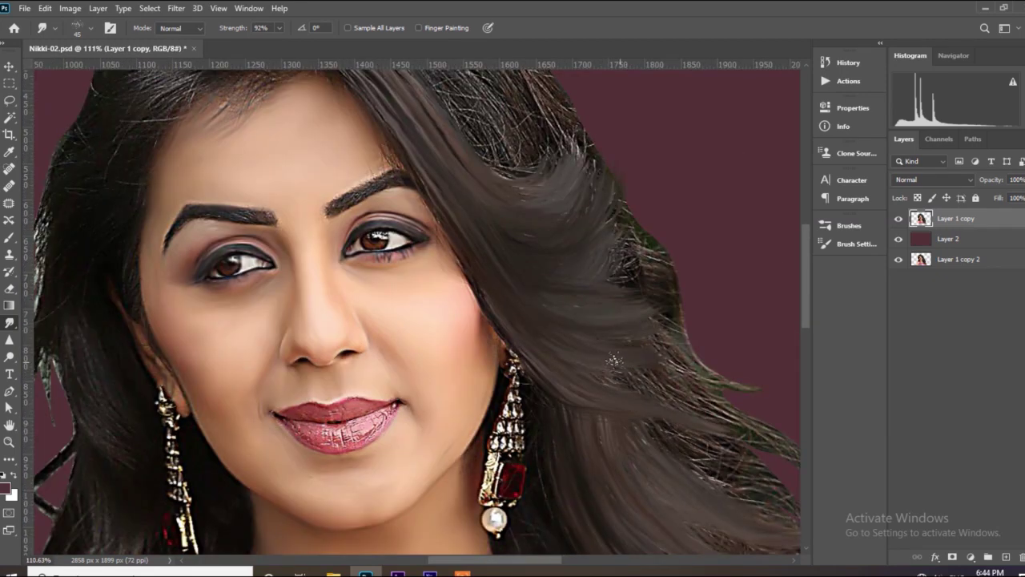
scroll(705, 432, down, 2)
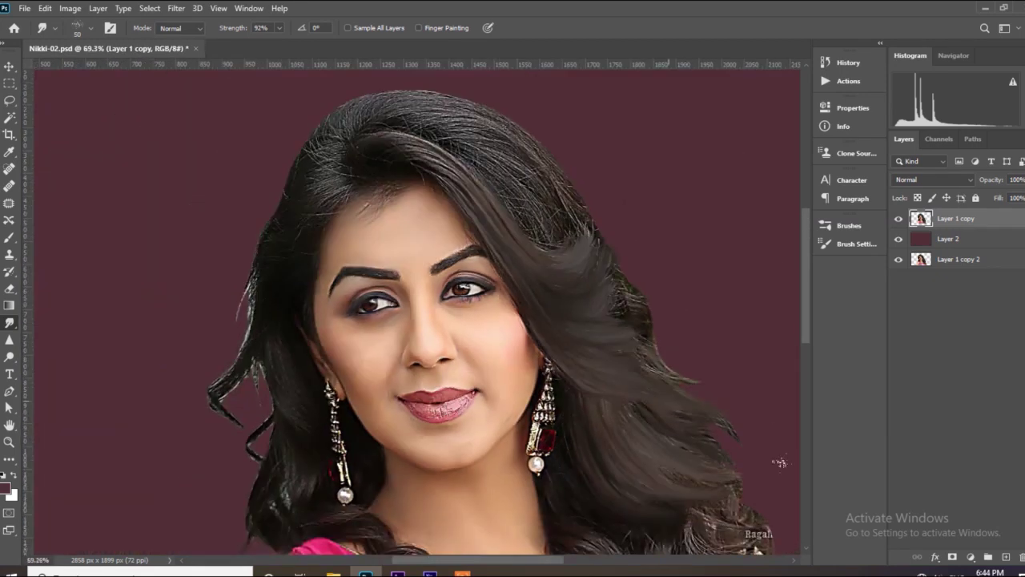
scroll(725, 436, up, 1)
scroll(620, 343, up, 2)
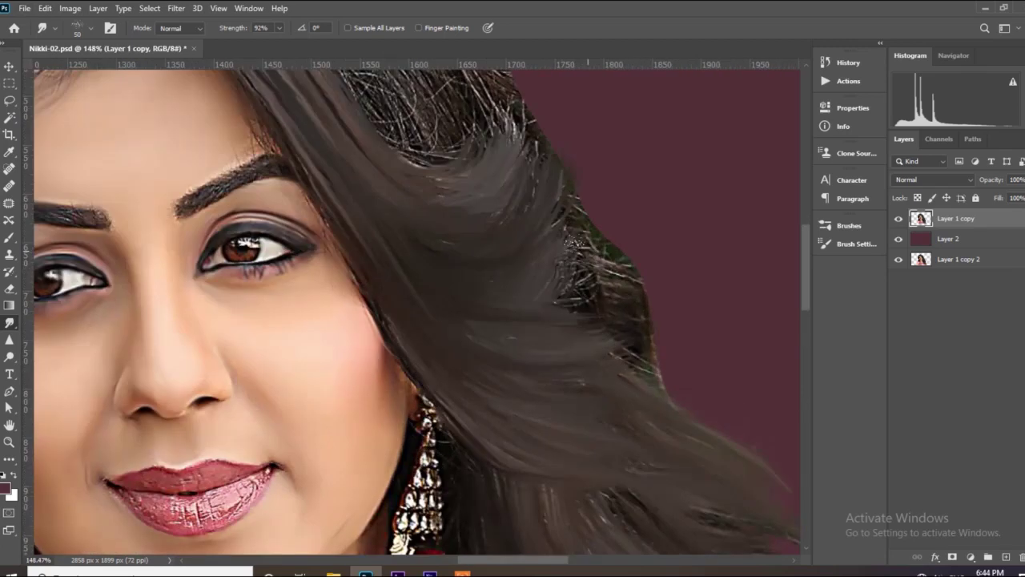
scroll(732, 360, down, 1)
scroll(595, 311, up, 1)
scroll(596, 311, down, 2)
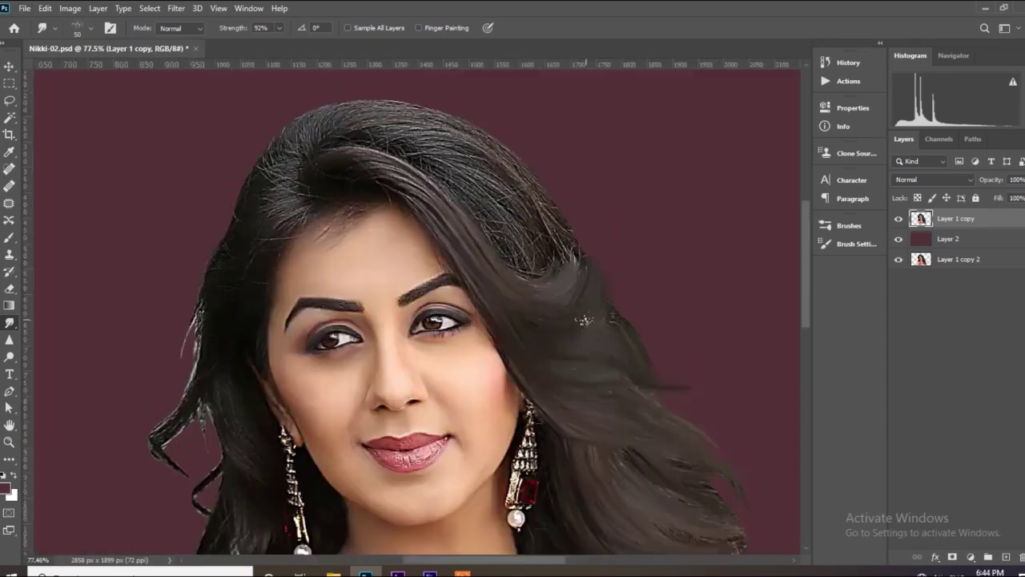
scroll(320, 216, up, 2)
scroll(320, 212, up, 2)
Push the brown hair strands into the darker hair and smooth the left hairline
mouse_move(508, 249)
mouse_down()
mouse_move(336, 160)
mouse_move(345, 164)
mouse_up()
drag(529, 320, 366, 250)
drag(135, 318, 201, 268)
scroll(184, 256, down, 1)
drag(288, 344, 245, 276)
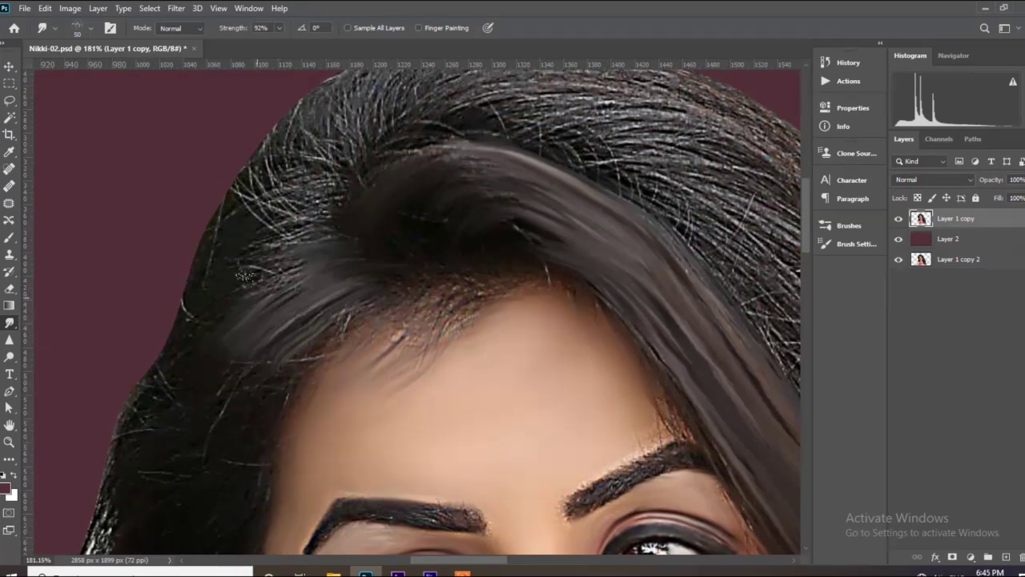
Soften the sharp, loose hair strands at the lower left into smooth strokes
scroll(292, 328, up, 2)
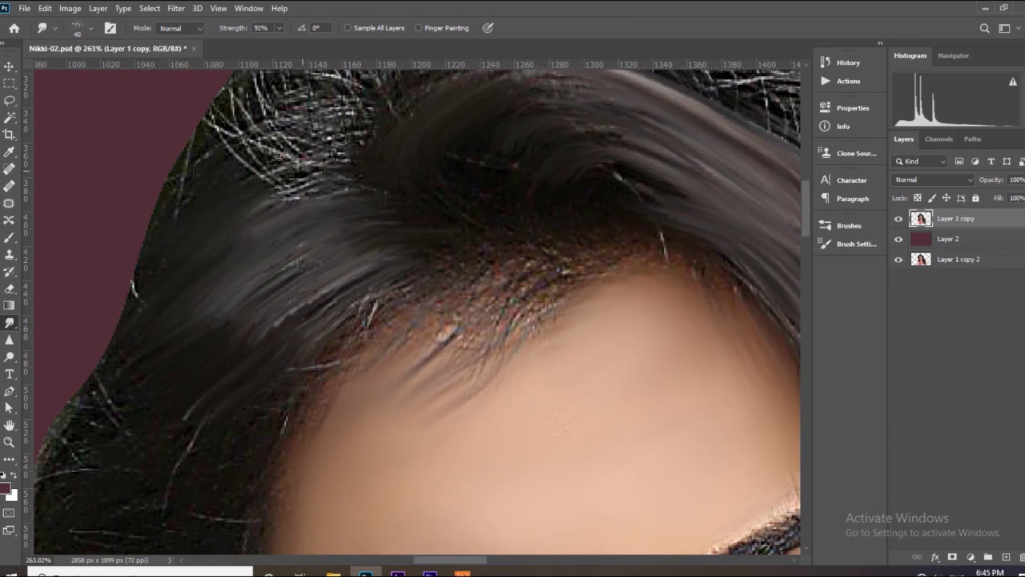
scroll(185, 304, down, 1)
scroll(264, 325, down, 1)
scroll(274, 326, down, 1)
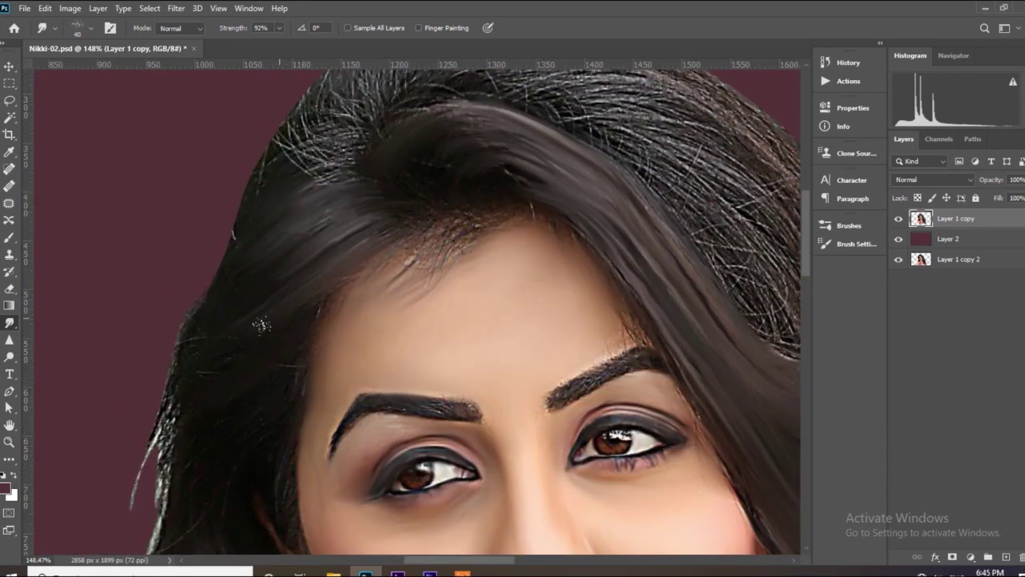
scroll(241, 368, down, 1)
scroll(224, 406, up, 1)
scroll(240, 393, down, 1)
scroll(208, 424, down, 1)
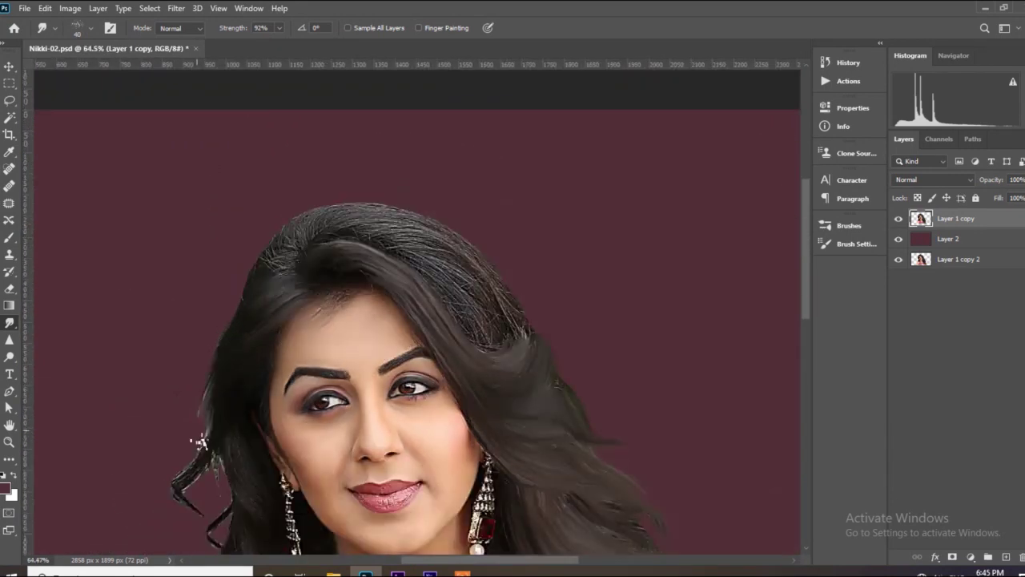
scroll(199, 442, up, 1)
scroll(241, 409, up, 1)
mouse_move(240, 397)
mouse_down()
mouse_move(160, 464)
mouse_move(184, 505)
mouse_up()
drag(270, 336, 160, 465)
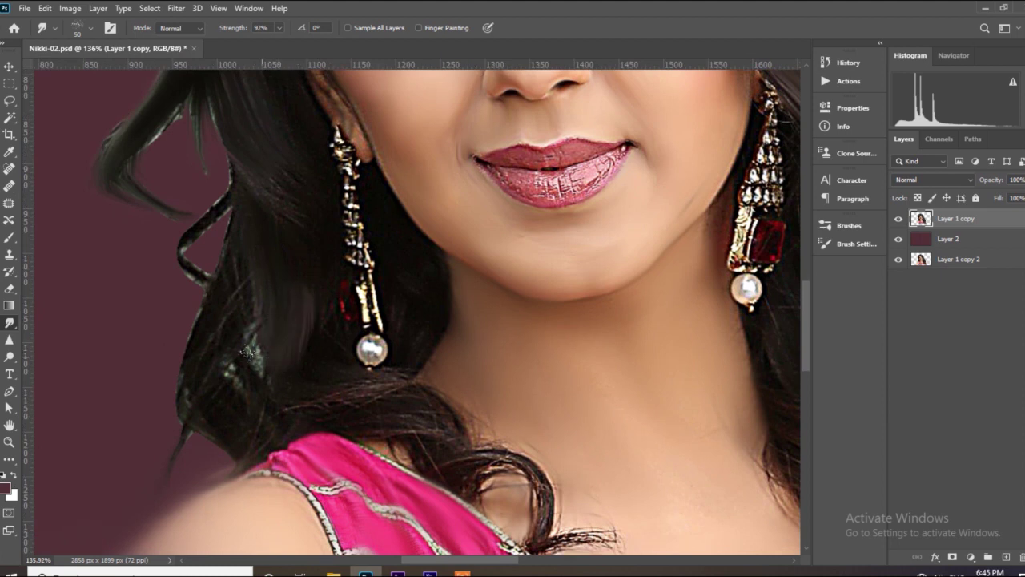
Smooth the hair around the left earring and beside the neck with a size-50 brush
drag(246, 353, 200, 367)
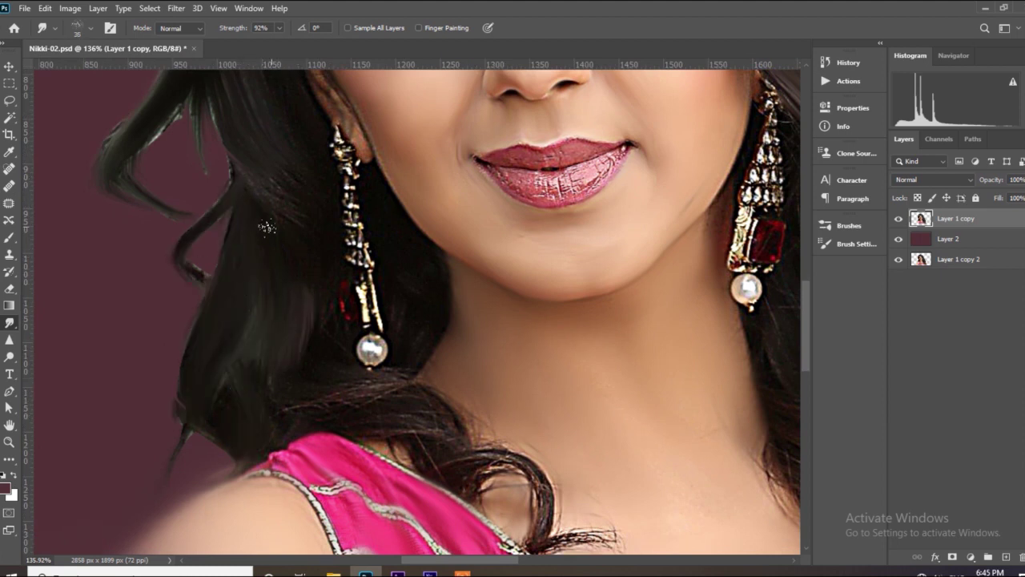
key(bracketleft)
key(bracketleft)
mouse_move(293, 401)
mouse_down()
mouse_move(414, 417)
mouse_move(564, 548)
mouse_up()
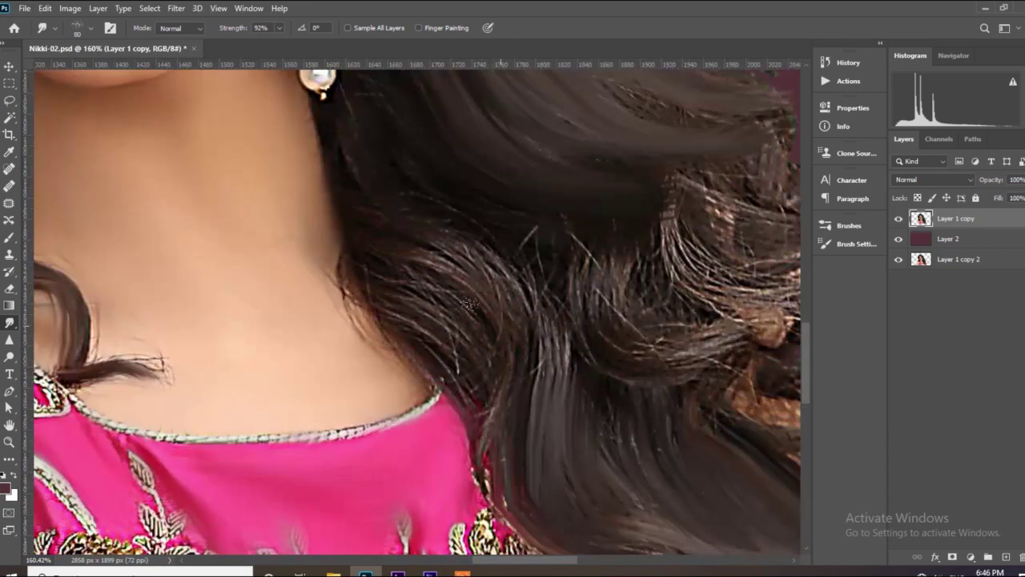
drag(469, 303, 543, 287)
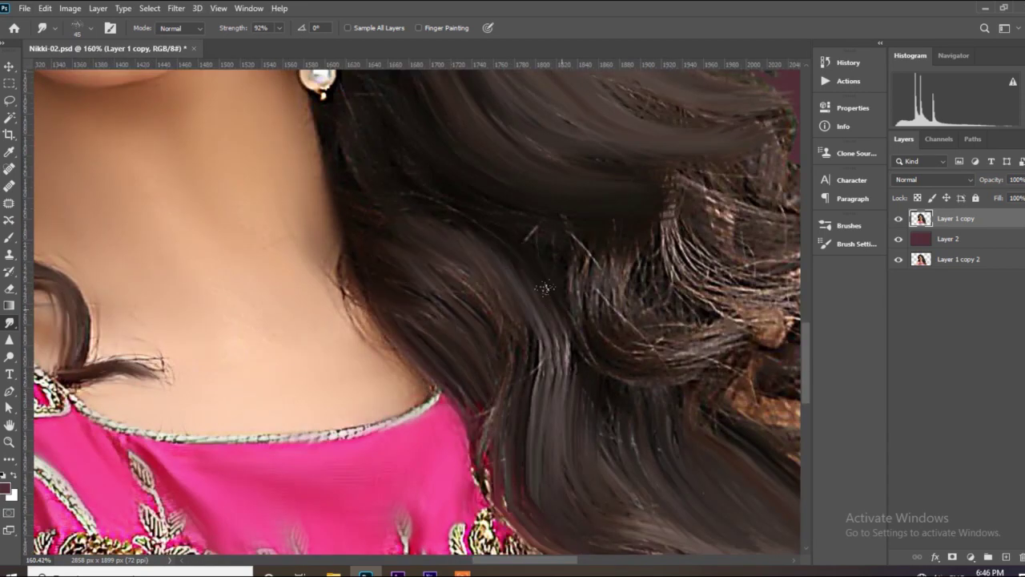
Reshape the right-shoulder curls and their outer edge into smooth painted strokes
drag(544, 286, 365, 304)
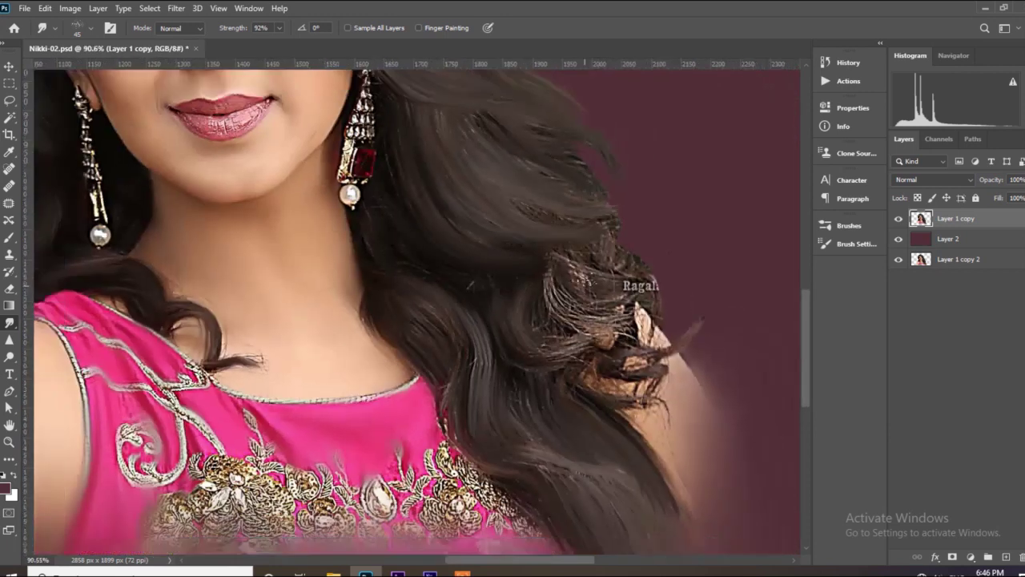
drag(608, 256, 513, 368)
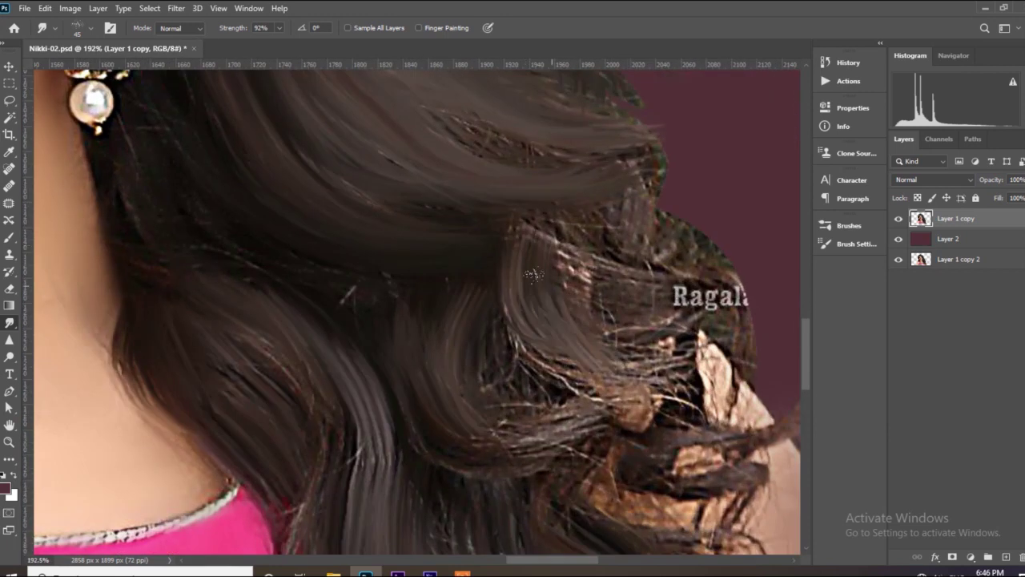
drag(633, 344, 496, 400)
drag(617, 424, 489, 457)
drag(712, 368, 545, 236)
mouse_move(705, 329)
mouse_down()
mouse_move(617, 241)
mouse_move(536, 270)
mouse_up()
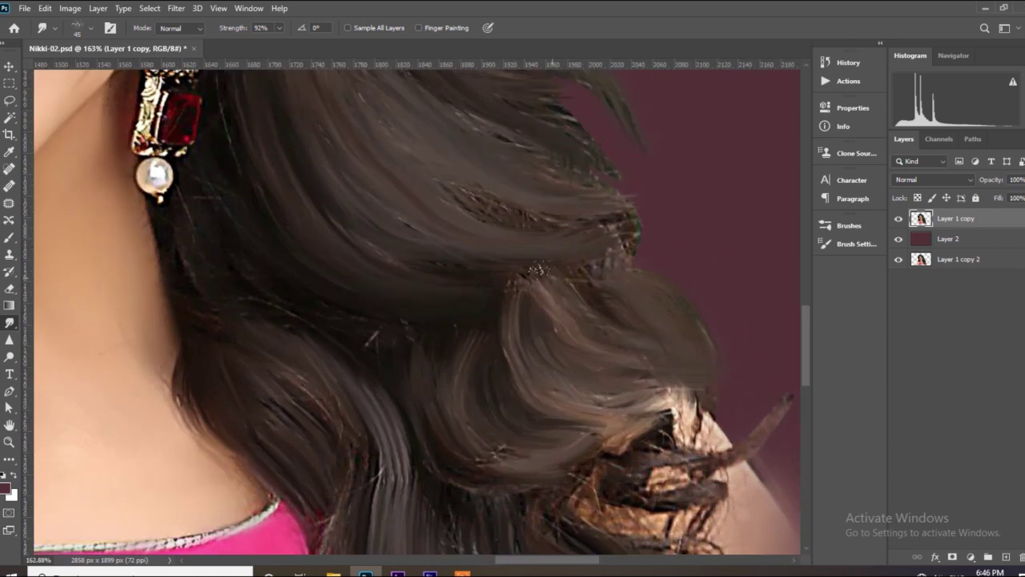
scroll(533, 296, down, 2)
scroll(528, 312, down, 2)
Smooth the frizzy hair along the top of the head into long strokes
scroll(526, 323, down, 2)
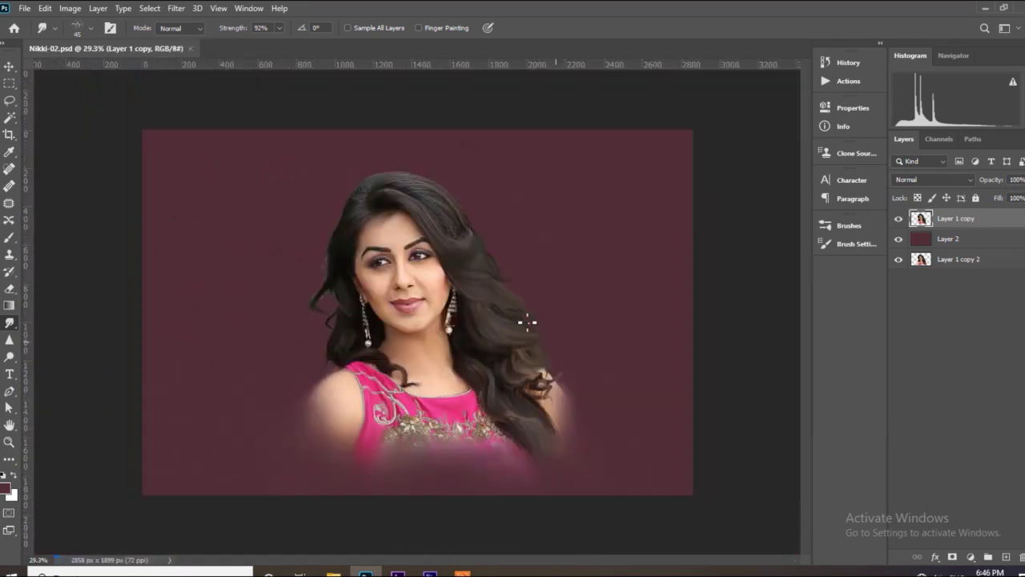
scroll(527, 323, up, 4)
scroll(338, 394, up, 2)
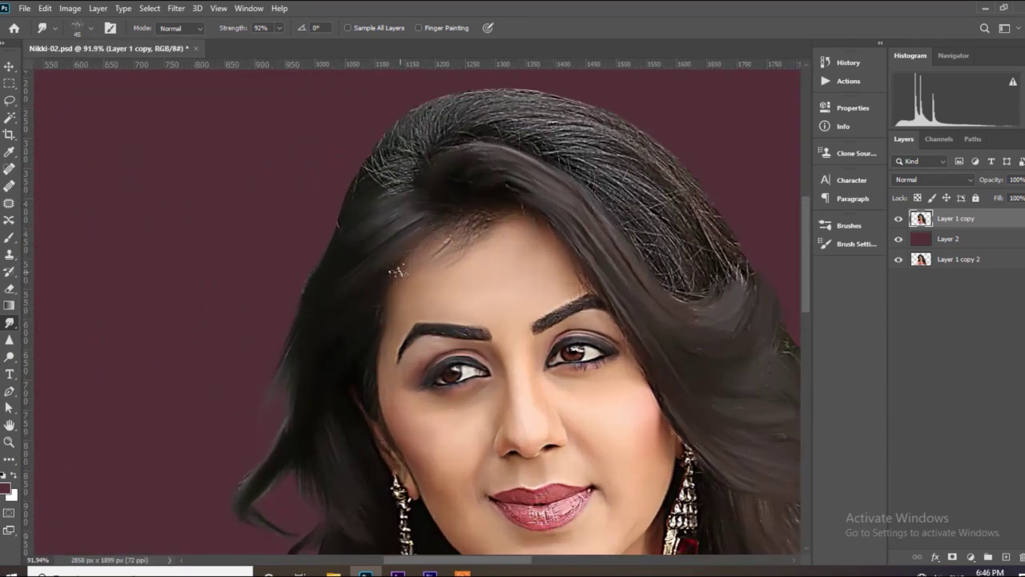
scroll(384, 232, up, 2)
scroll(376, 225, up, 2)
scroll(356, 212, up, 1)
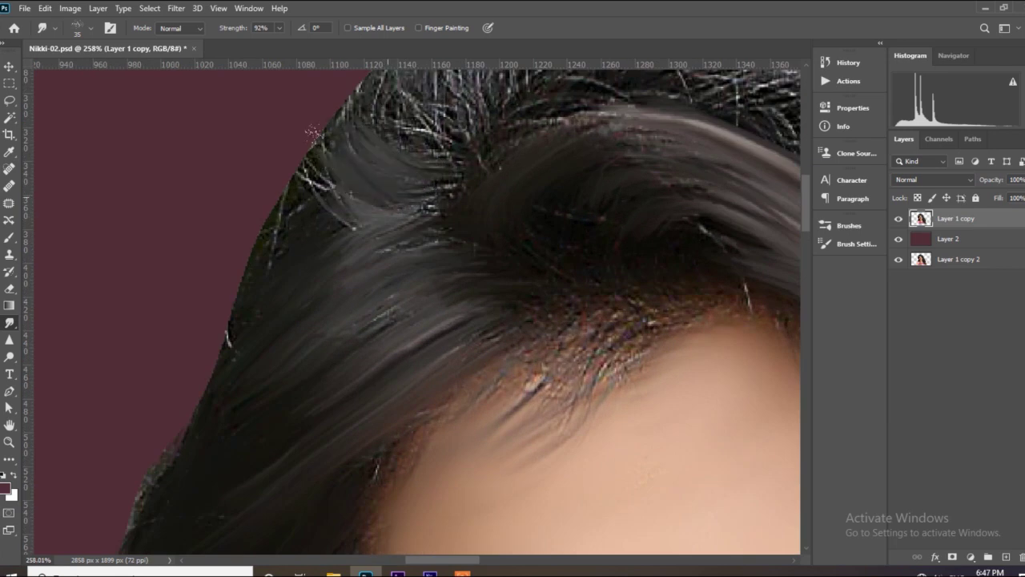
scroll(337, 192, up, 1)
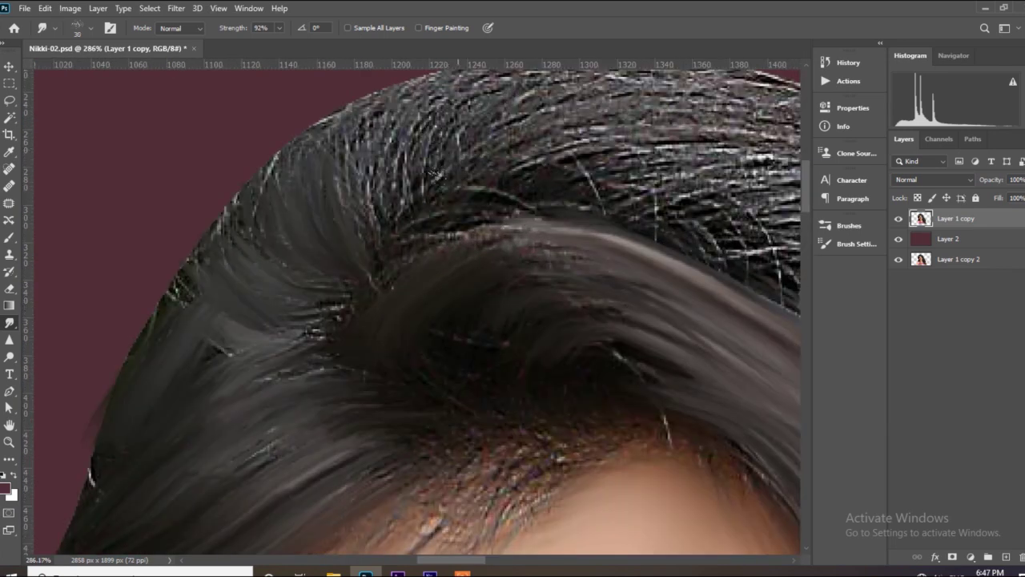
scroll(480, 180, down, 2)
scroll(553, 186, down, 1)
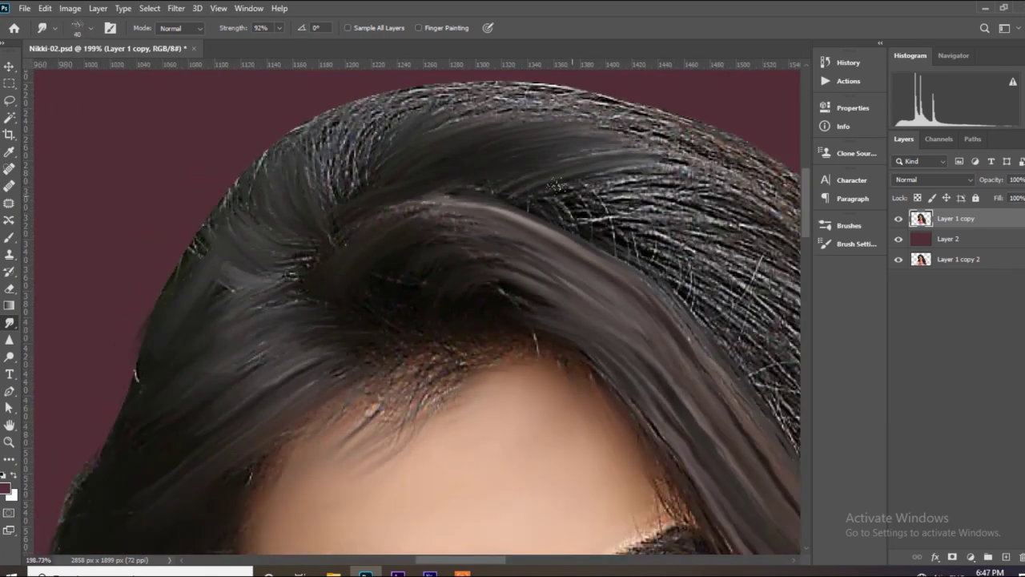
scroll(649, 228, down, 1)
scroll(680, 257, down, 1)
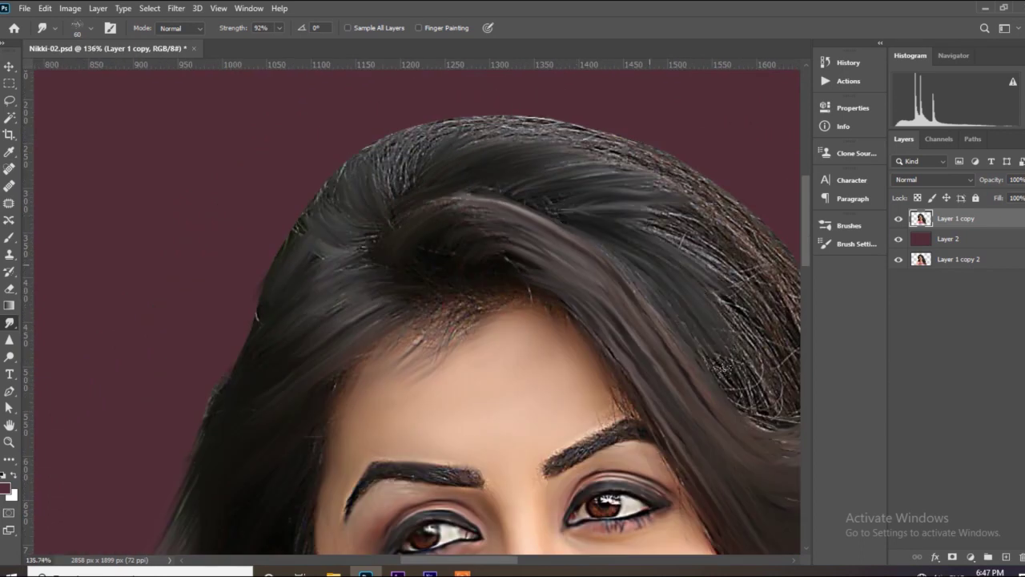
scroll(601, 205, up, 1)
scroll(544, 198, up, 1)
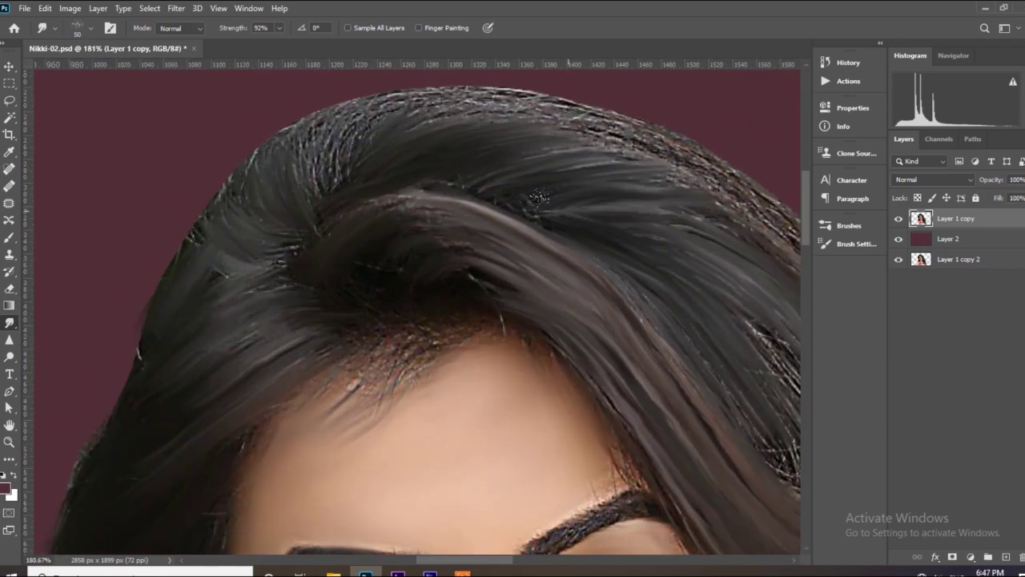
scroll(608, 200, down, 1)
scroll(625, 241, down, 1)
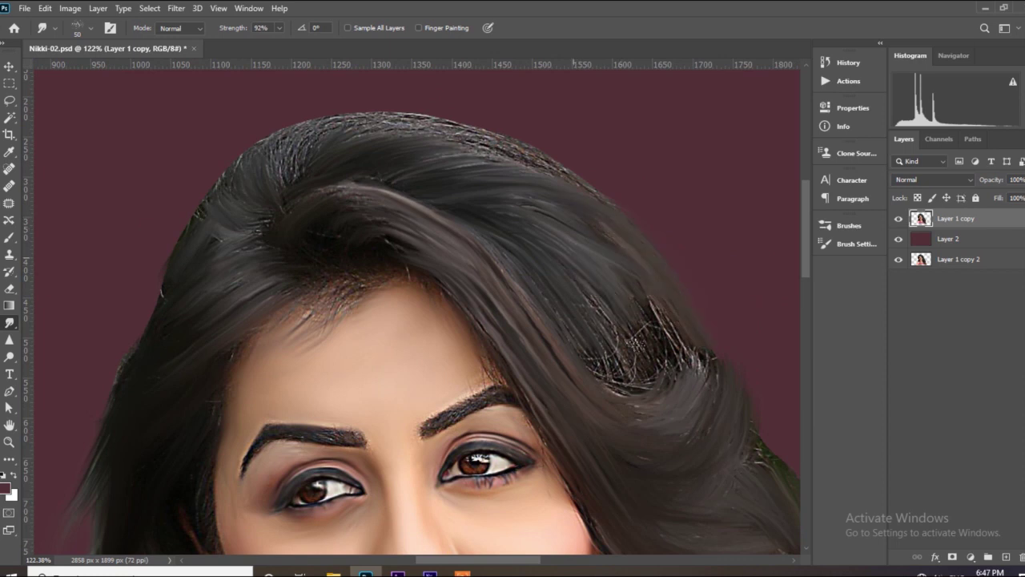
scroll(561, 320, up, 1)
scroll(414, 274, up, 1)
drag(414, 275, 449, 200)
mouse_move(385, 256)
mouse_down()
mouse_move(481, 153)
mouse_move(793, 180)
mouse_up()
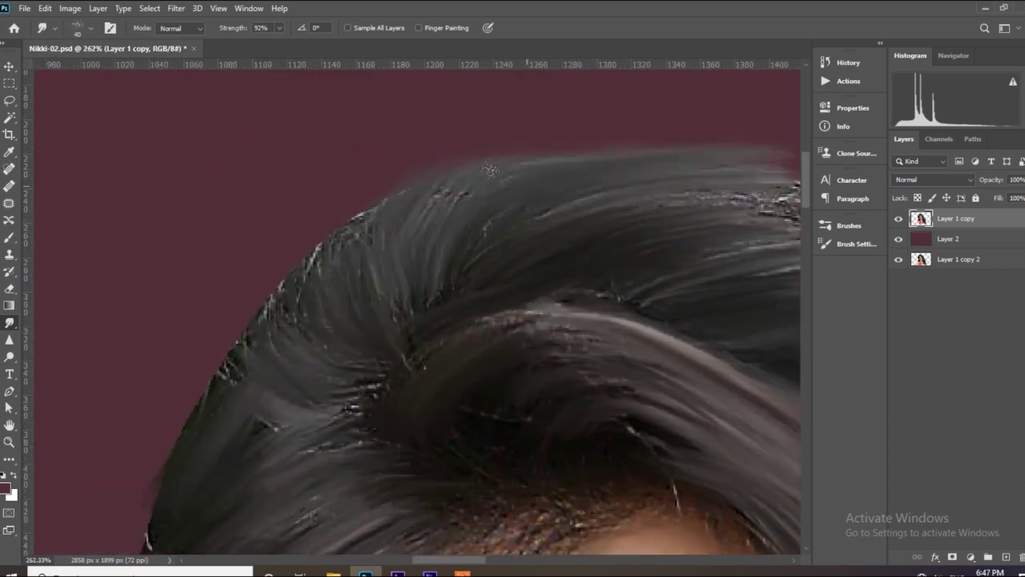
Blend the hairline strands down onto the forehead
scroll(490, 170, down, 1)
scroll(403, 156, up, 1)
scroll(651, 221, down, 1)
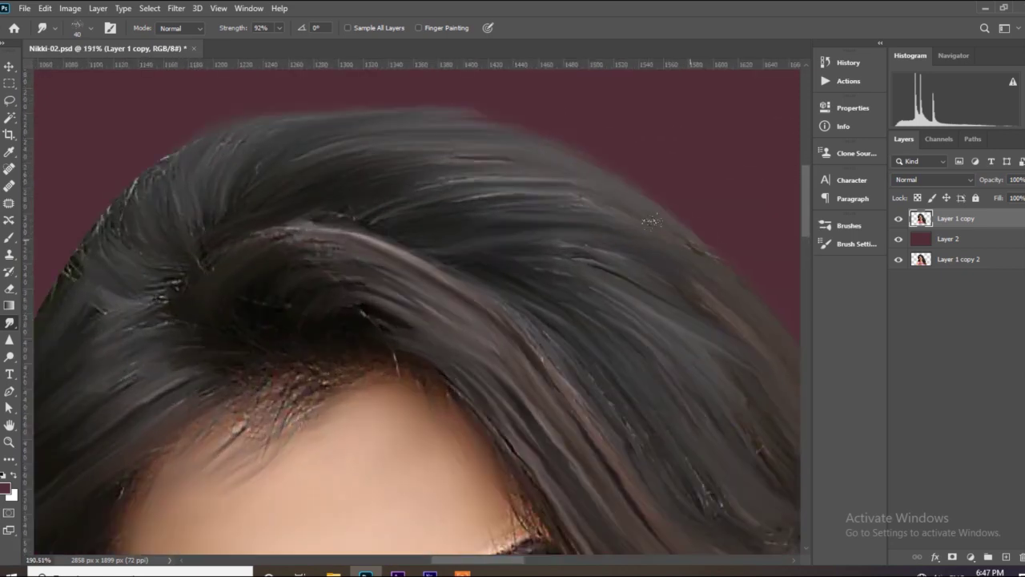
scroll(353, 223, up, 1)
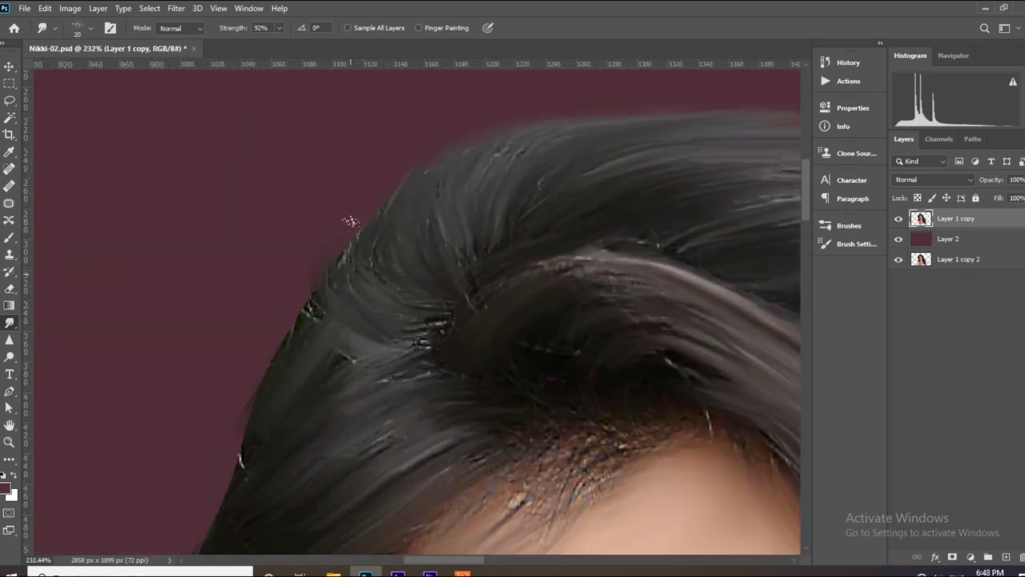
scroll(393, 295, down, 2)
scroll(469, 279, down, 1)
scroll(469, 279, up, 3)
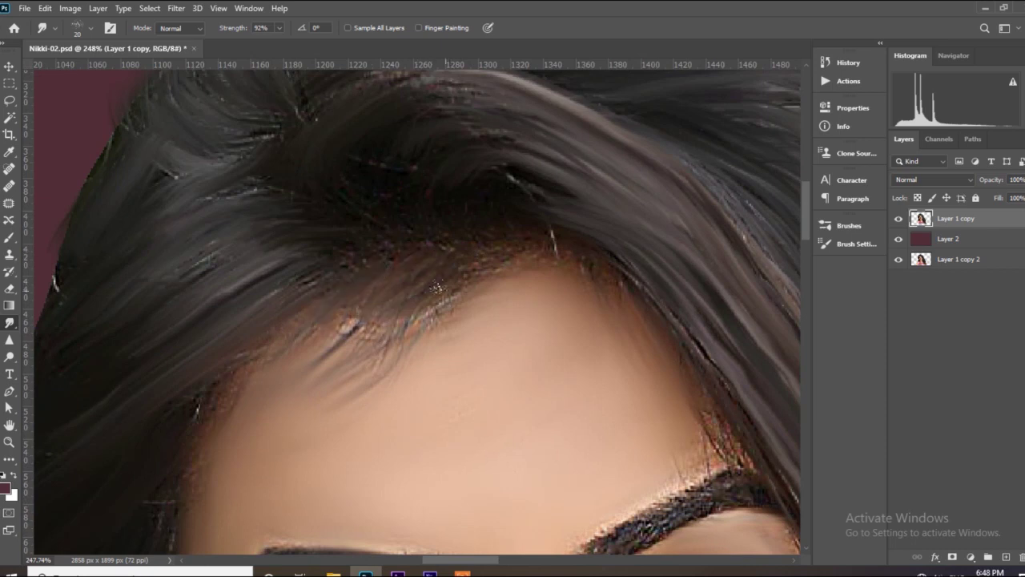
drag(438, 287, 301, 337)
drag(435, 294, 302, 351)
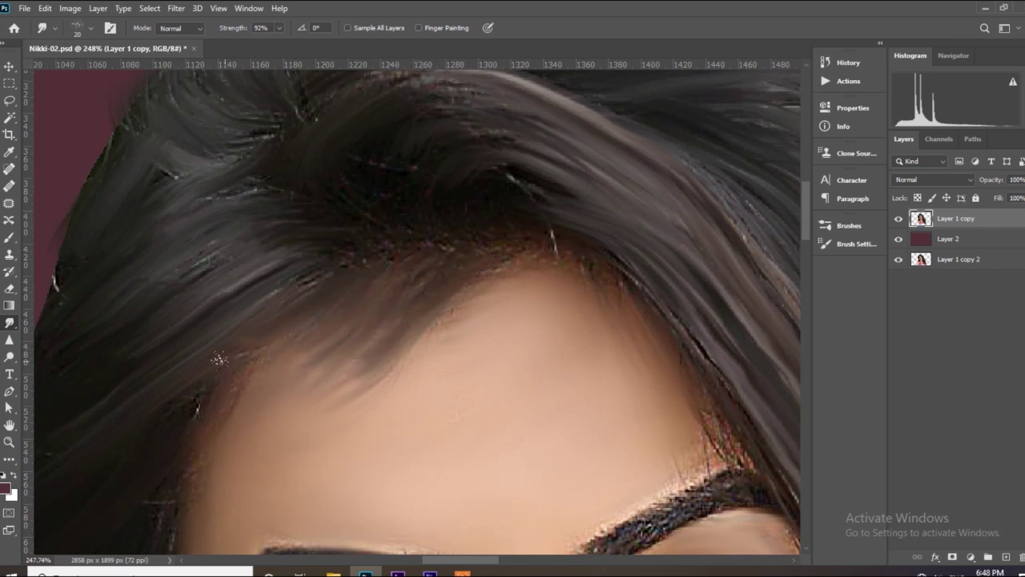
scroll(240, 400, down, 2)
scroll(256, 417, up, 1)
scroll(481, 252, down, 3)
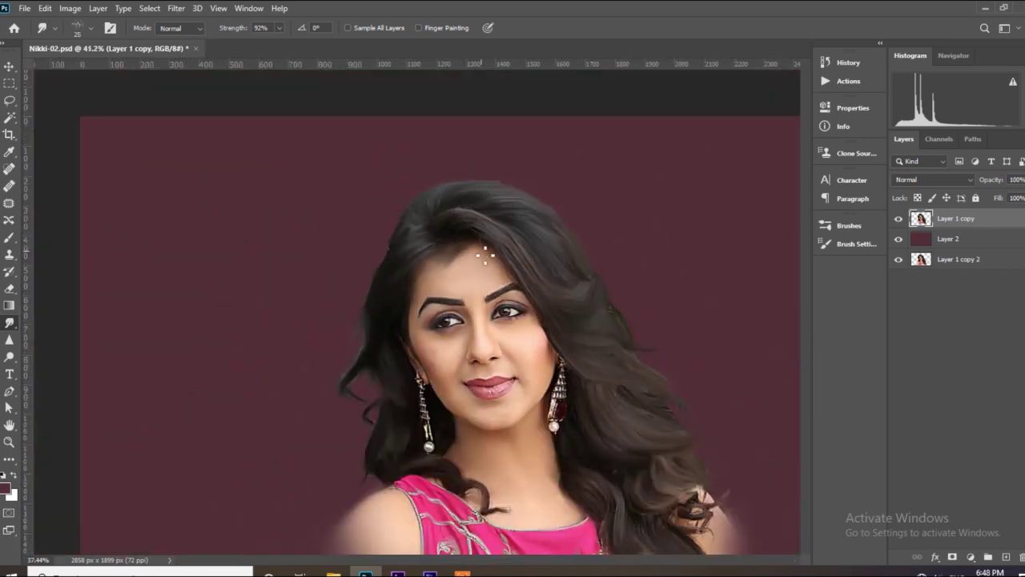
scroll(484, 254, up, 1)
scroll(472, 280, up, 1)
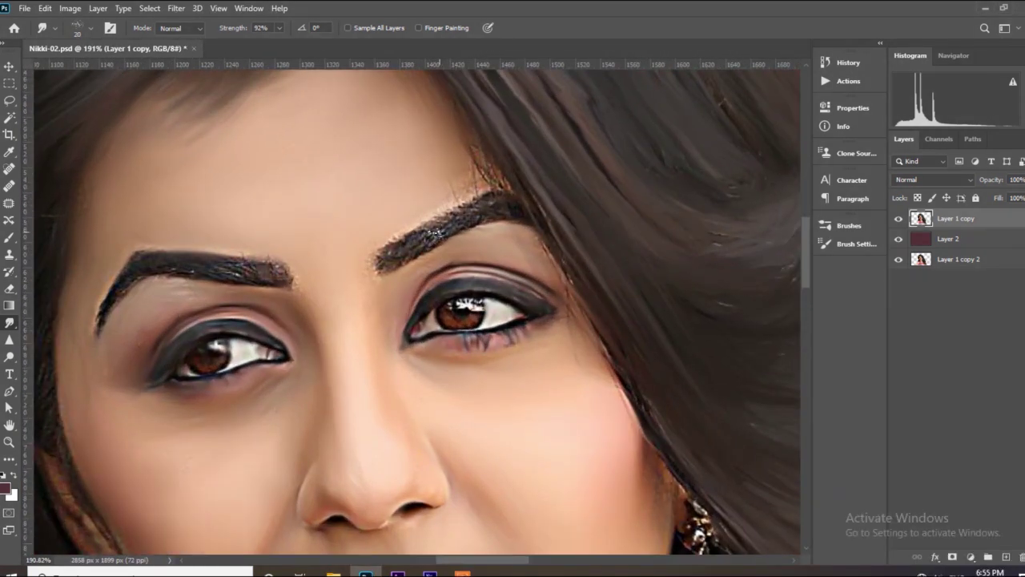
Smudge the eyebrow strokes and the left eyebrow's ragged lower edge smooth
scroll(433, 232, up, 2)
mouse_move(464, 213)
mouse_down()
mouse_move(401, 256)
mouse_move(366, 224)
mouse_move(552, 160)
mouse_up()
drag(722, 338, 620, 139)
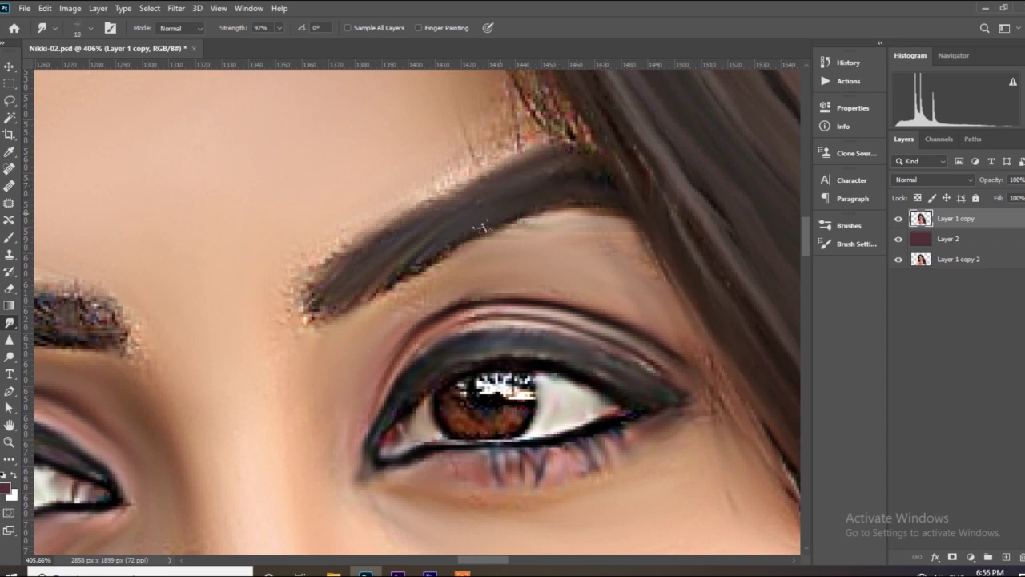
drag(481, 228, 335, 309)
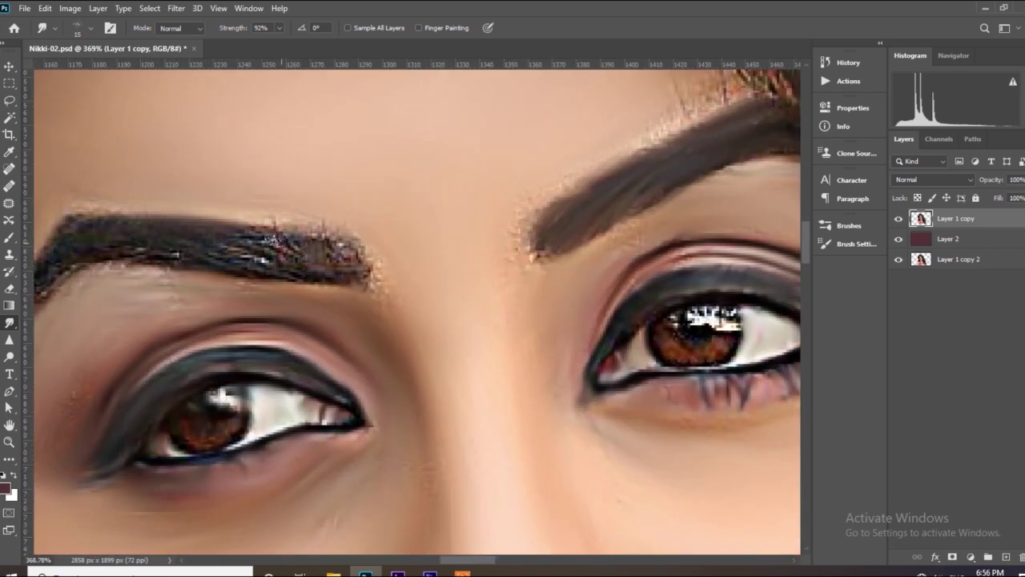
mouse_move(240, 241)
mouse_down()
mouse_move(148, 269)
mouse_move(376, 287)
mouse_up()
With a smaller brush, smooth the eyebrow's pointed tip toward its arch
key(bracketleft)
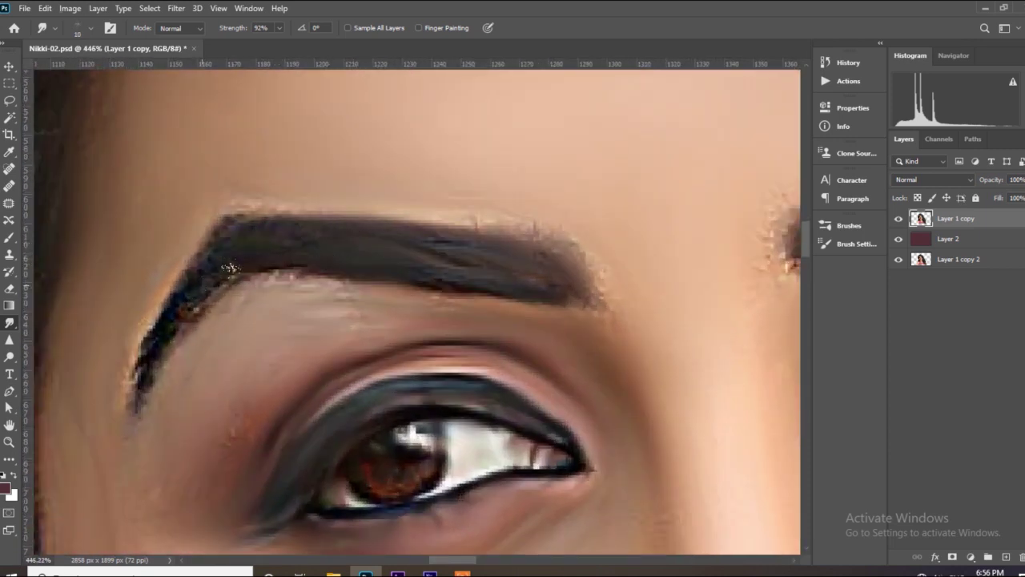
drag(141, 358, 219, 293)
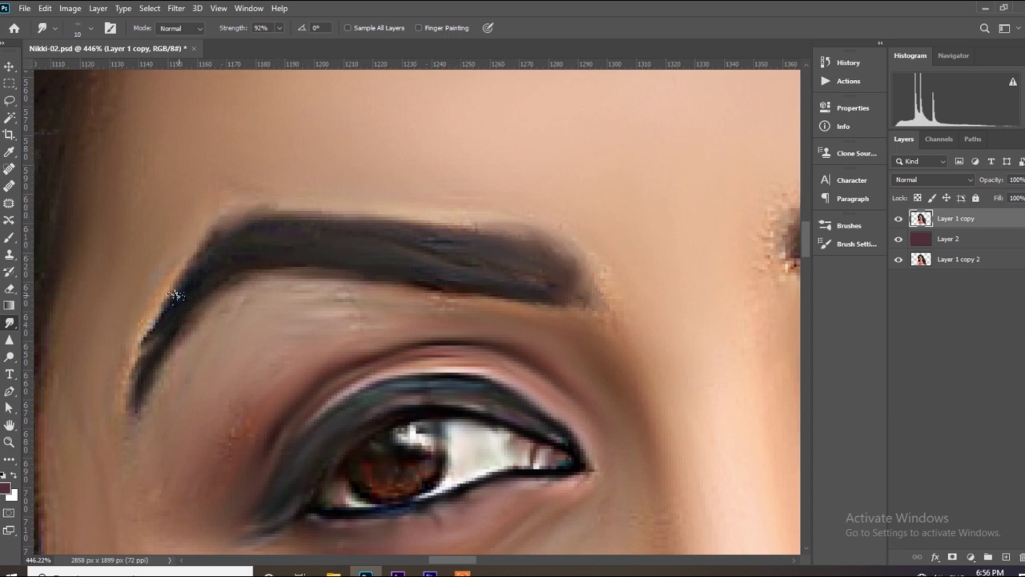
scroll(218, 302, down, 8)
scroll(516, 253, up, 8)
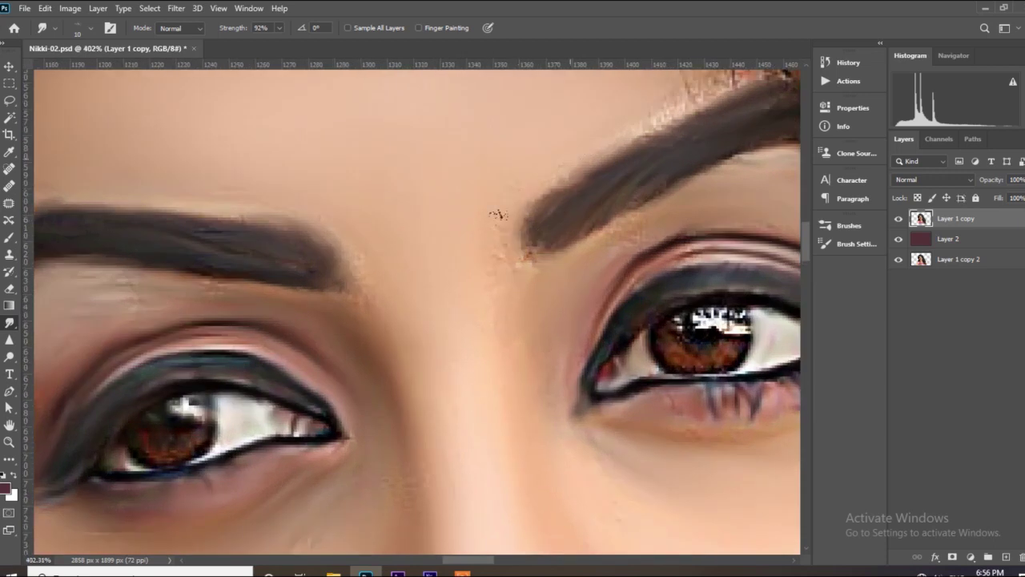
scroll(498, 214, down, 8)
scroll(593, 168, up, 8)
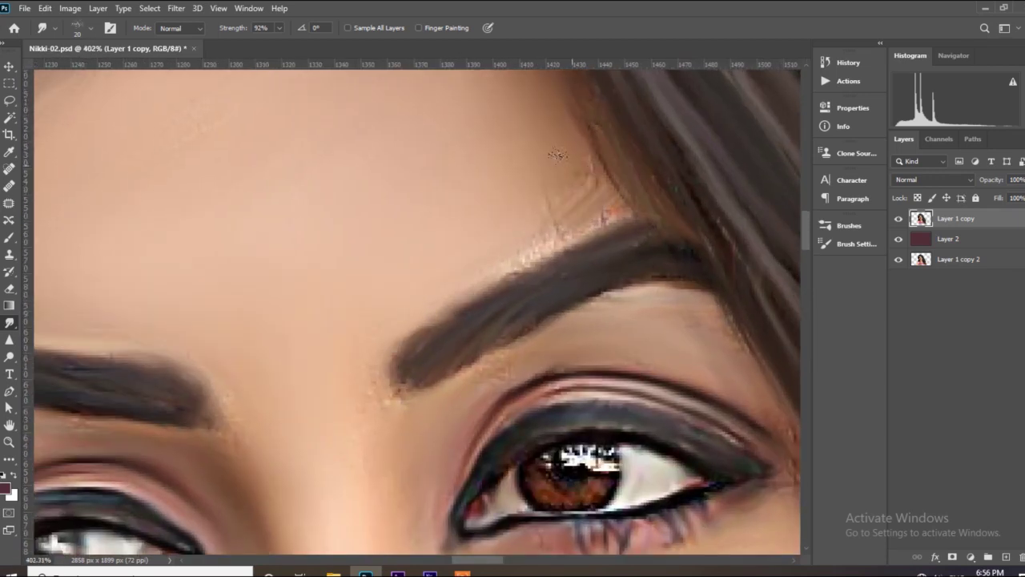
scroll(569, 164, down, 5)
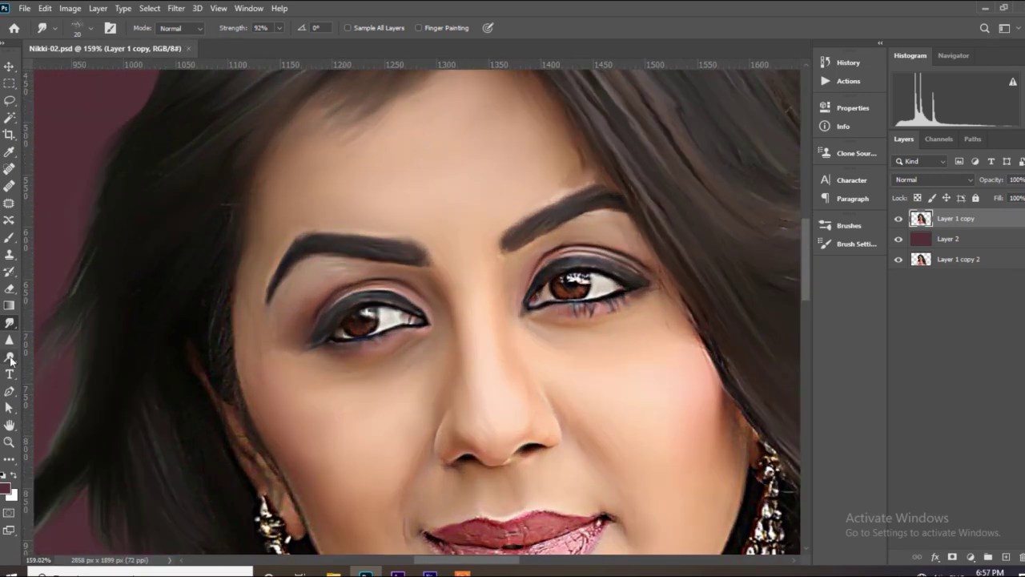
Choose a larger soft brush preset from the brush settings
click(855, 243)
click(621, 202)
click(641, 355)
Smear skin tone into the dark forehead hairline at 35% smudge strength
scroll(532, 167, up, 3)
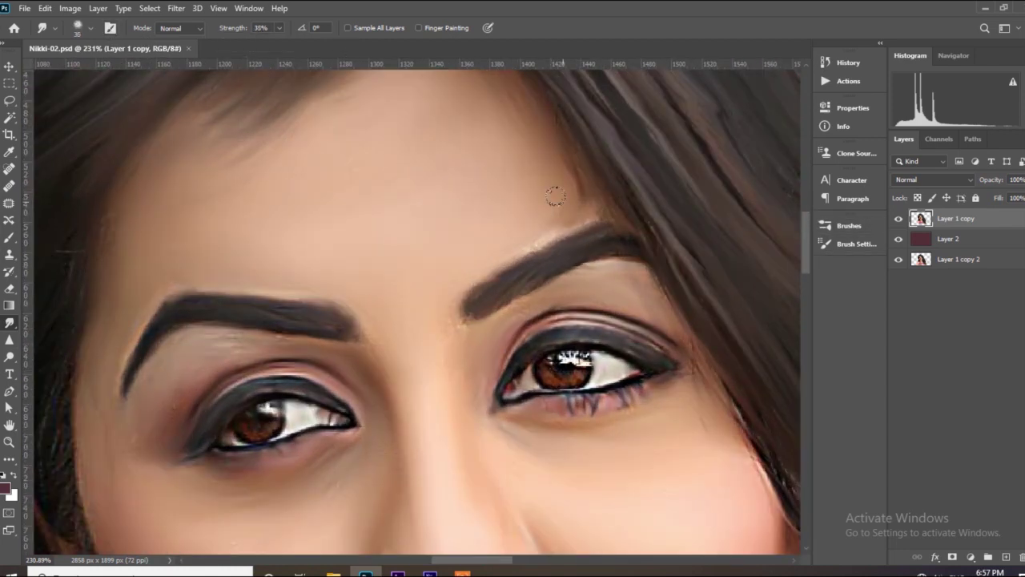
scroll(508, 236, down, 2)
scroll(552, 144, down, 2)
scroll(479, 136, up, 3)
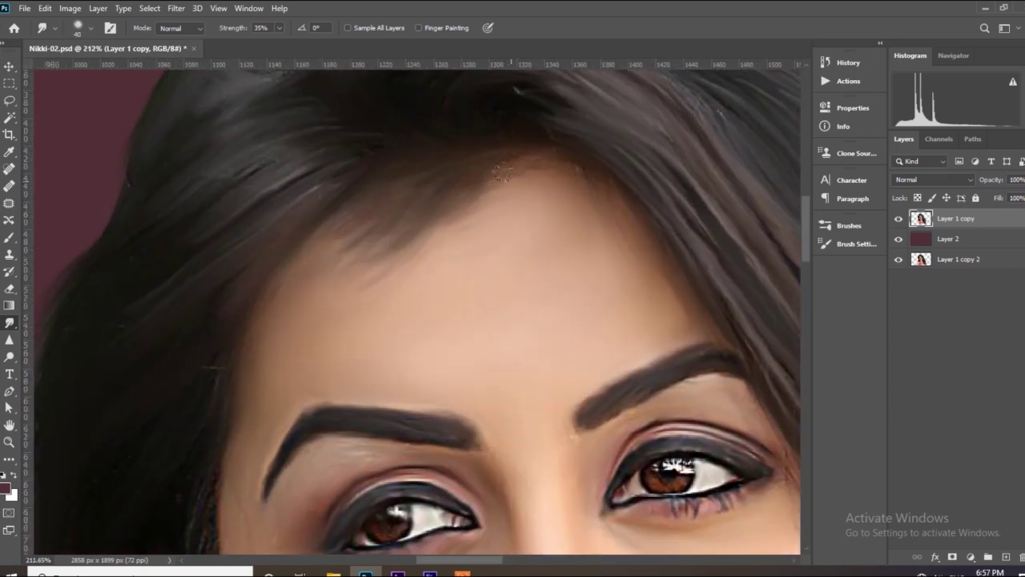
scroll(513, 169, up, 2)
drag(600, 138, 220, 245)
drag(485, 158, 461, 189)
drag(371, 199, 265, 253)
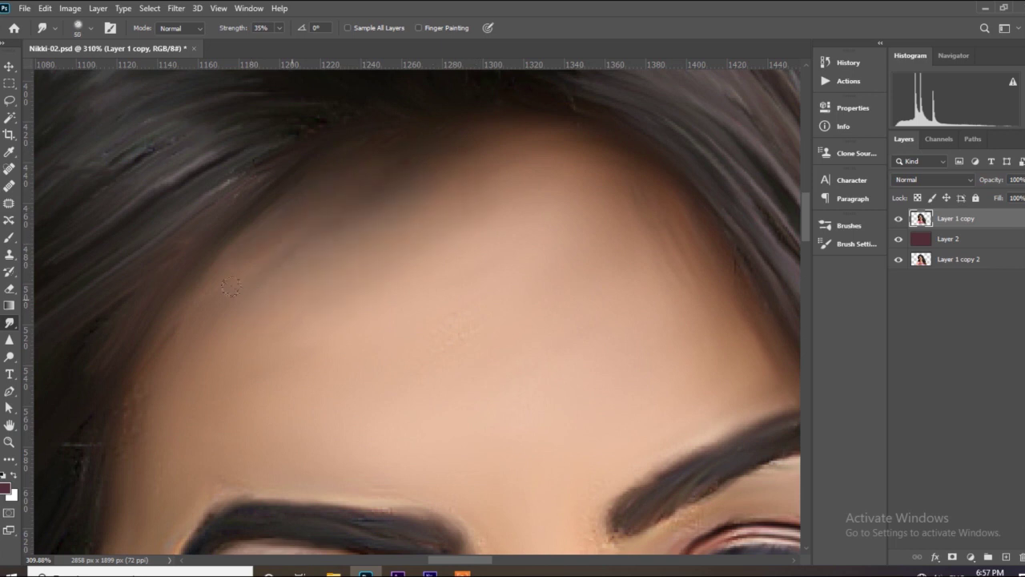
scroll(664, 223, down, 3)
scroll(586, 173, down, 3)
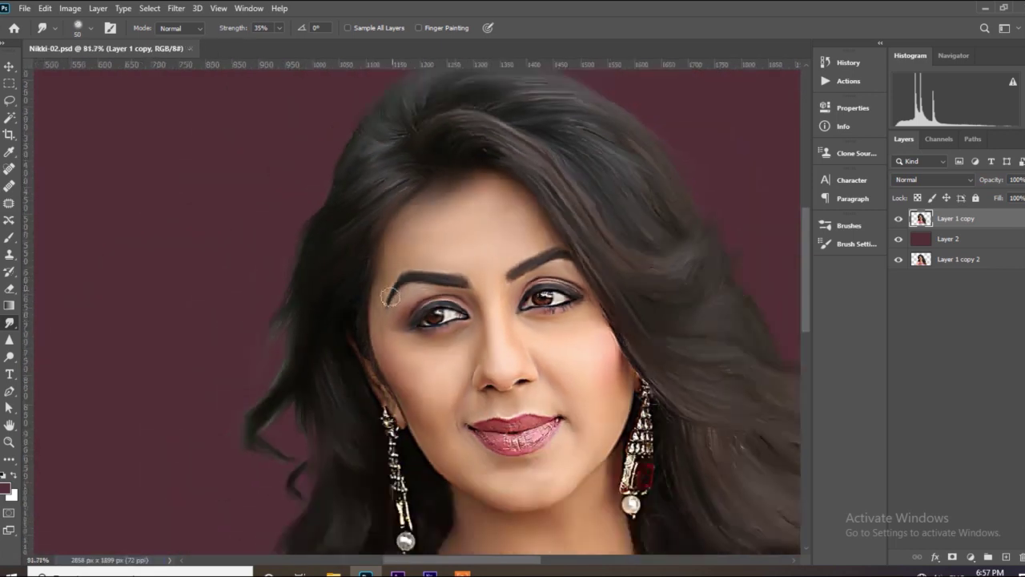
scroll(345, 323, up, 3)
scroll(345, 323, down, 3)
scroll(387, 398, up, 5)
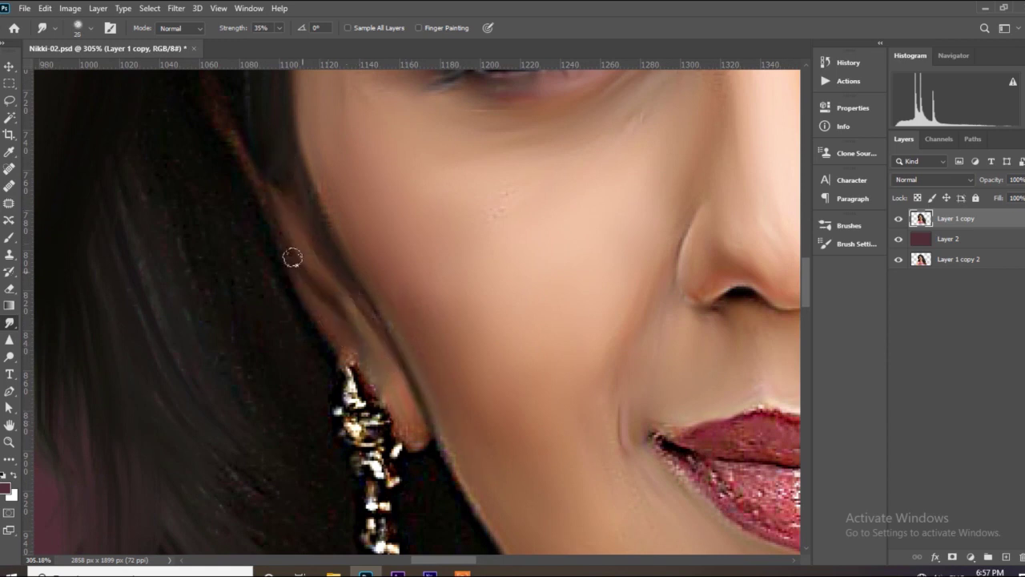
scroll(273, 208, up, 3)
scroll(323, 350, down, 3)
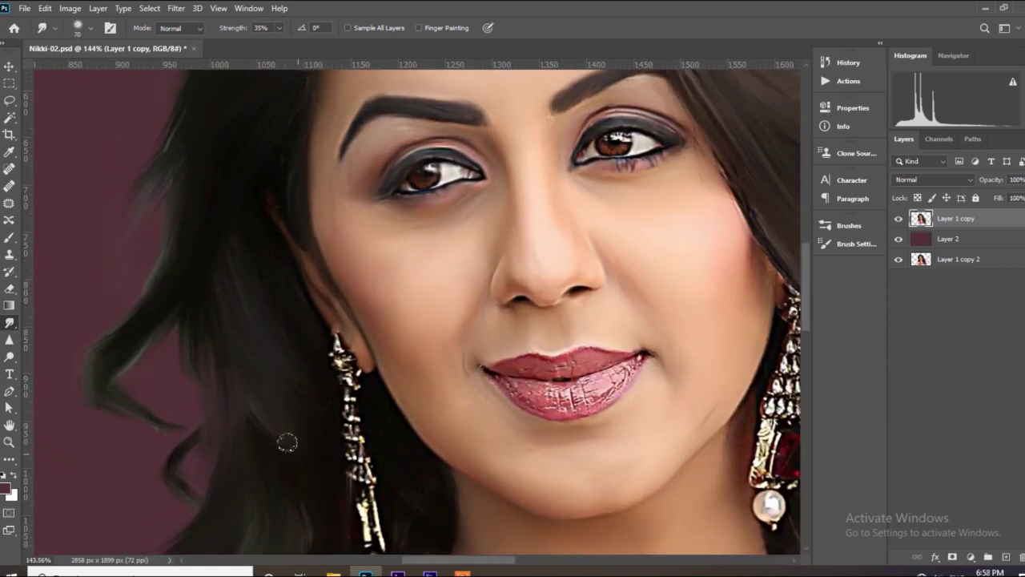
Smooth the glittery texture and dark spot across the upper and lower lips
scroll(264, 320, down, 2)
scroll(446, 309, up, 4)
scroll(448, 272, up, 2)
scroll(448, 272, up, 3)
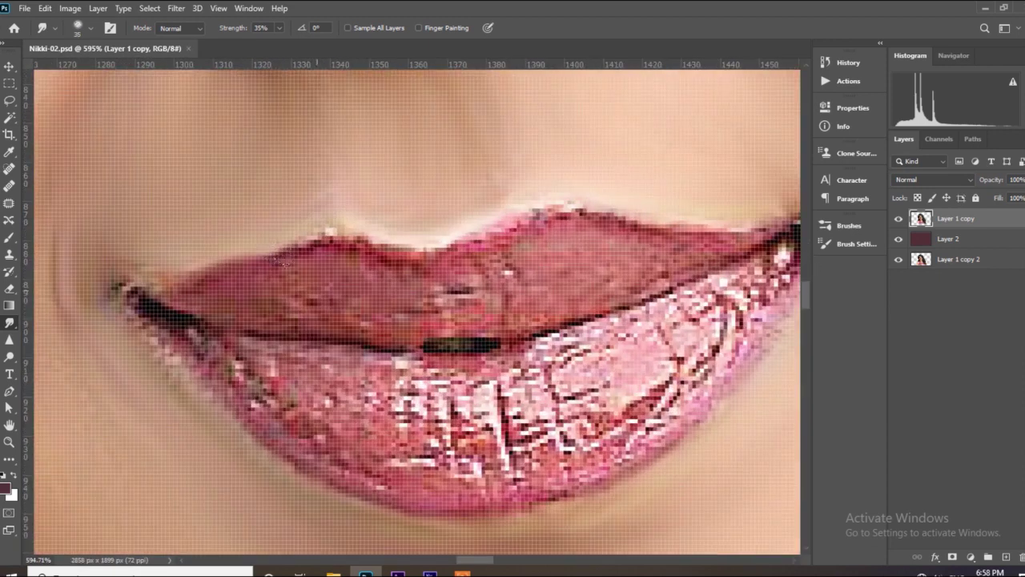
mouse_move(195, 291)
mouse_down()
mouse_move(376, 256)
mouse_move(465, 301)
mouse_up()
mouse_move(489, 240)
mouse_down()
mouse_move(721, 240)
mouse_move(544, 249)
mouse_up()
drag(528, 315, 389, 297)
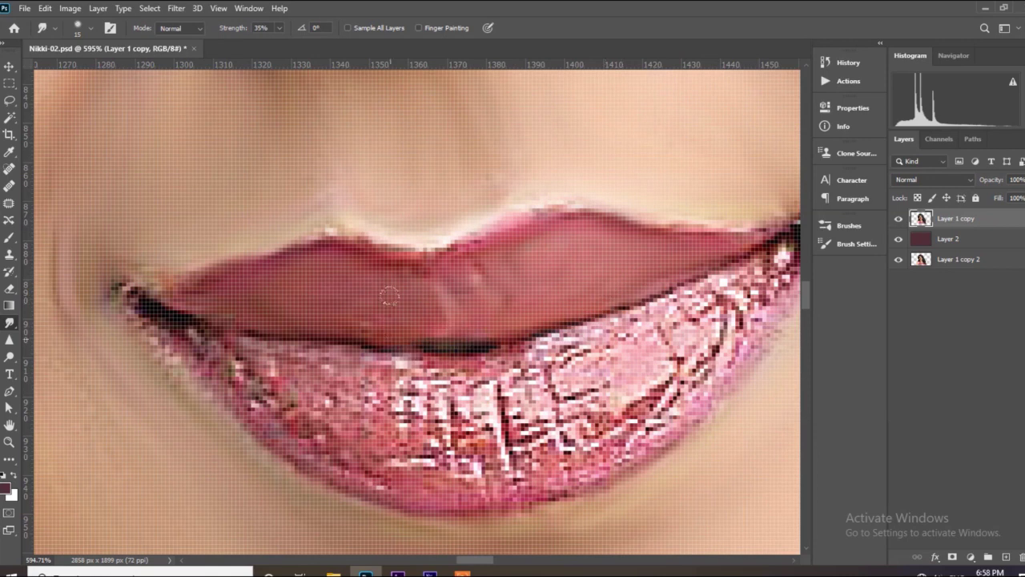
mouse_move(145, 306)
mouse_down()
mouse_move(456, 480)
mouse_move(737, 304)
mouse_move(693, 301)
mouse_move(560, 408)
mouse_move(376, 397)
mouse_move(416, 358)
mouse_move(496, 365)
mouse_move(656, 328)
mouse_move(720, 276)
mouse_up()
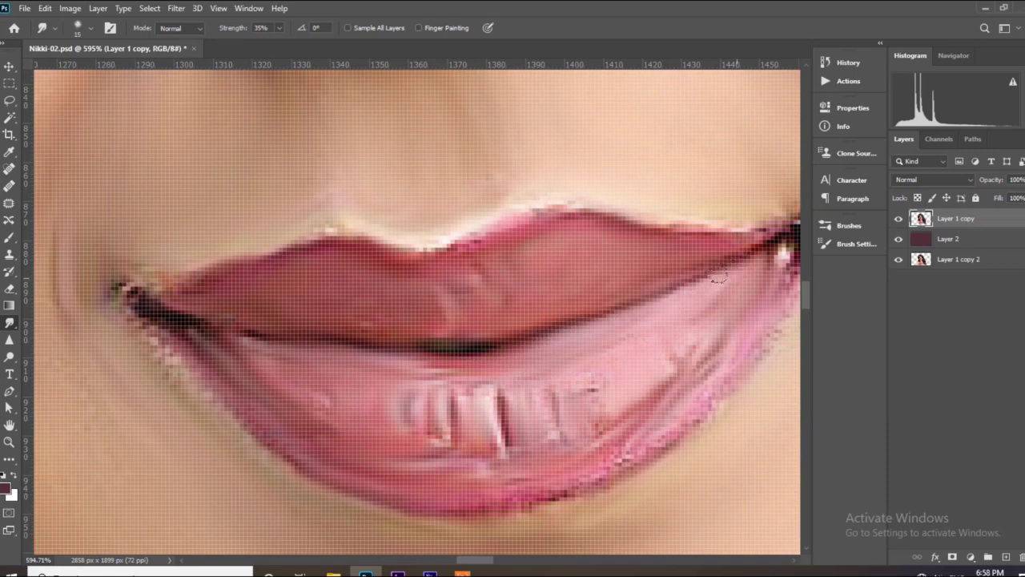
With a smaller brush, smooth the glitter on the lower-right lip
key(bracketleft)
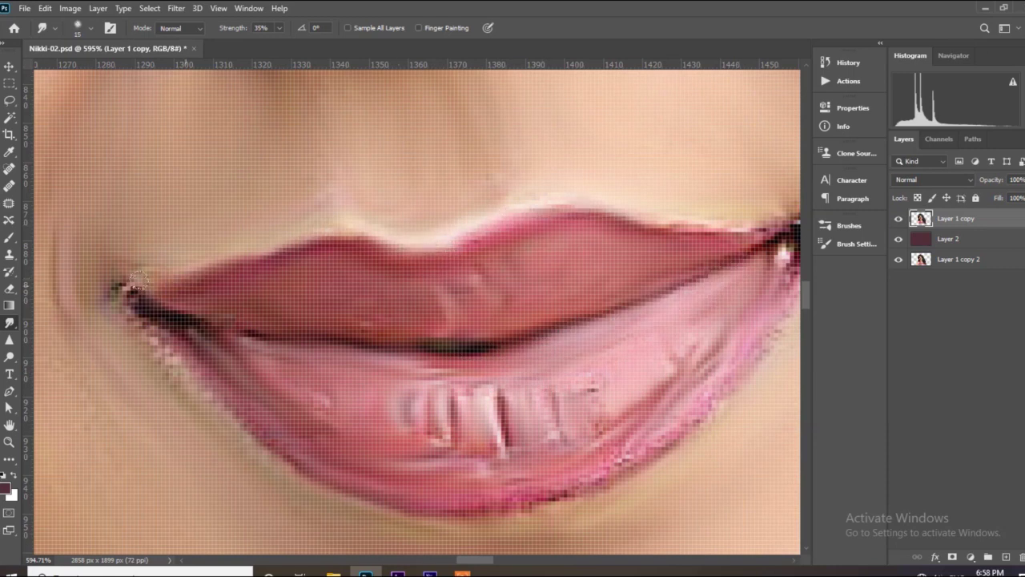
key(bracketleft)
scroll(320, 316, down, 2)
mouse_move(633, 295)
mouse_down()
mouse_move(525, 400)
mouse_move(503, 375)
mouse_up()
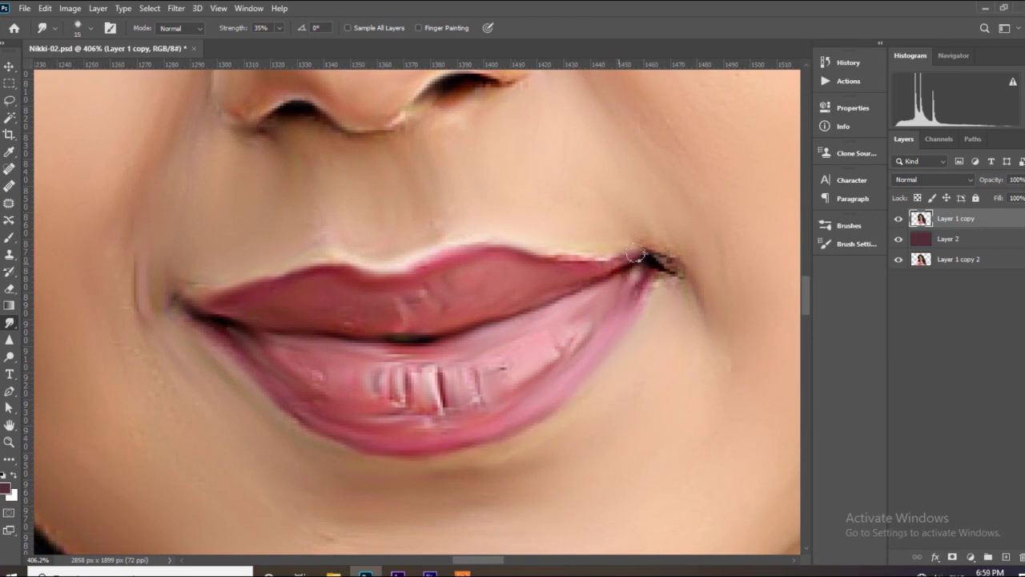
scroll(449, 296, down, 3)
scroll(487, 197, down, 2)
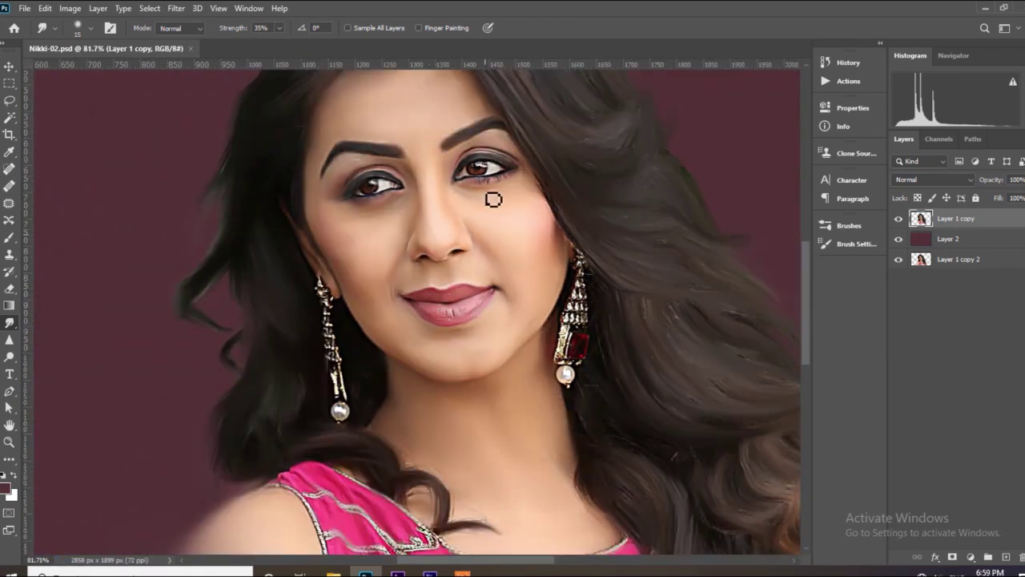
scroll(476, 165, up, 4)
scroll(521, 244, up, 2)
Smudge the white catchlight into the brown iris of the right eye
key(bracketleft)
key(bracketleft)
key(bracketright)
mouse_move(521, 247)
mouse_down()
mouse_move(592, 220)
mouse_move(545, 298)
mouse_up()
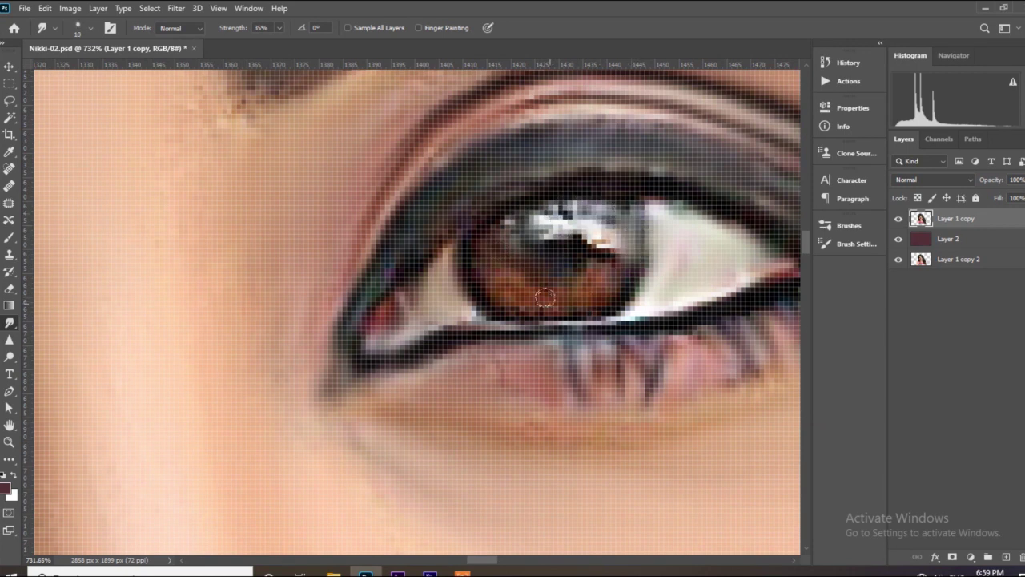
drag(451, 238, 589, 206)
mouse_move(601, 254)
mouse_down()
mouse_move(552, 228)
mouse_move(611, 270)
mouse_up()
scroll(560, 272, down, 4)
scroll(515, 275, down, 1)
scroll(511, 288, down, 1)
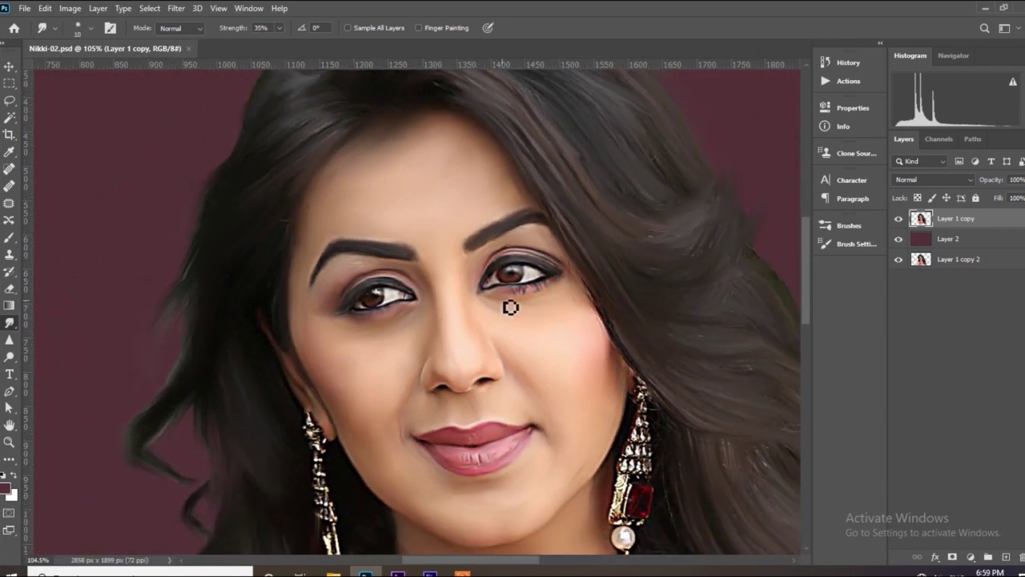
scroll(480, 303, down, 3)
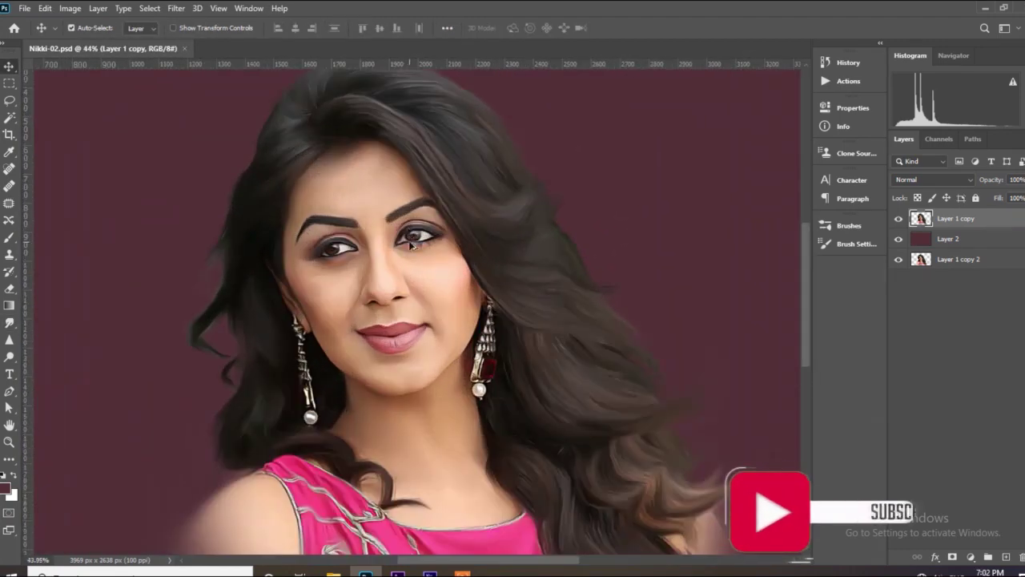
Add a new layer and set up a small Brush at 78% opacity
scroll(411, 244, up, 5)
key(ctrl+shift+alt+n)
scroll(401, 235, up, 2)
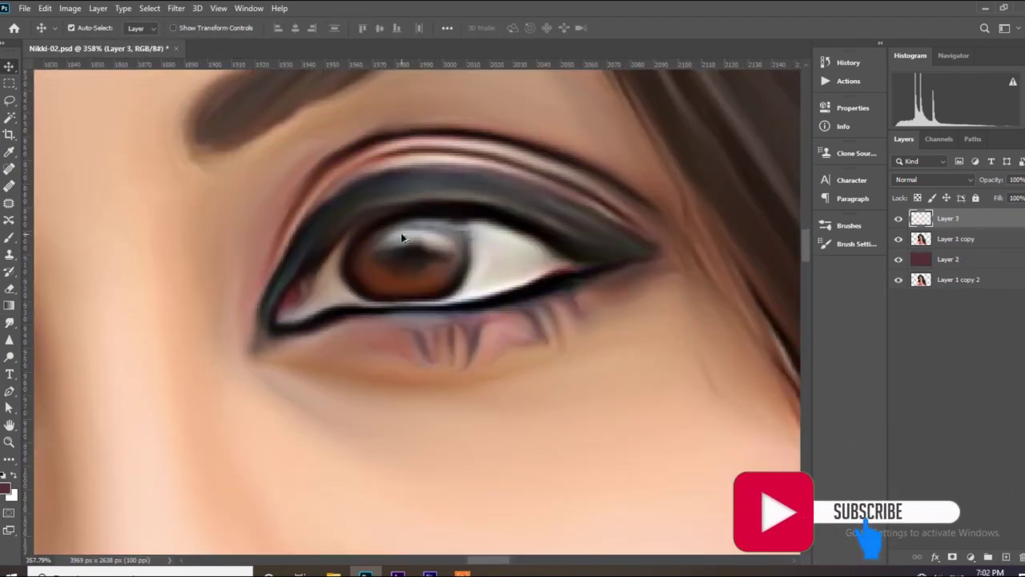
key(b)
scroll(433, 228, up, 2)
key(bracketright)
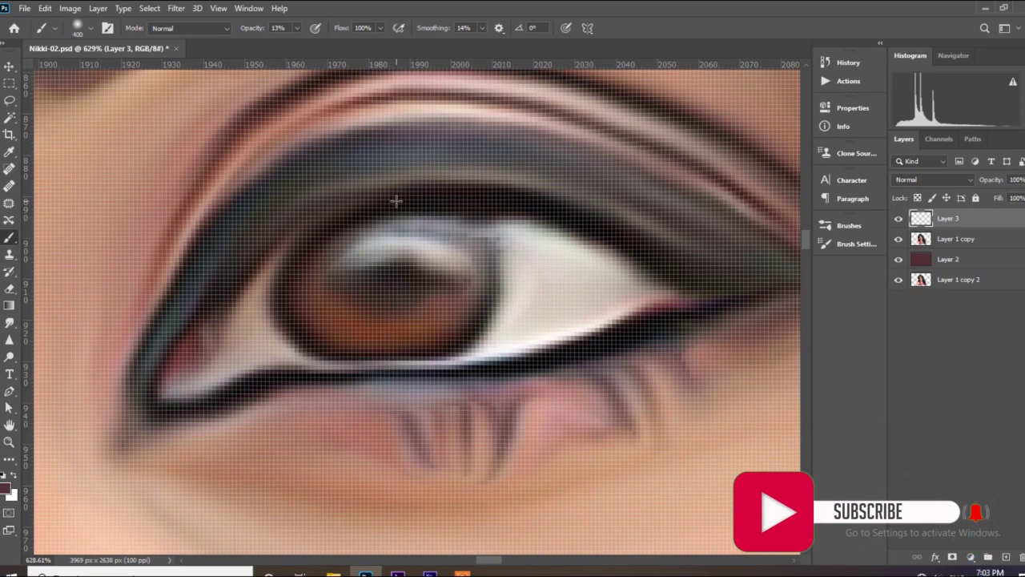
key(bracketright)
key(F5)
click(788, 202)
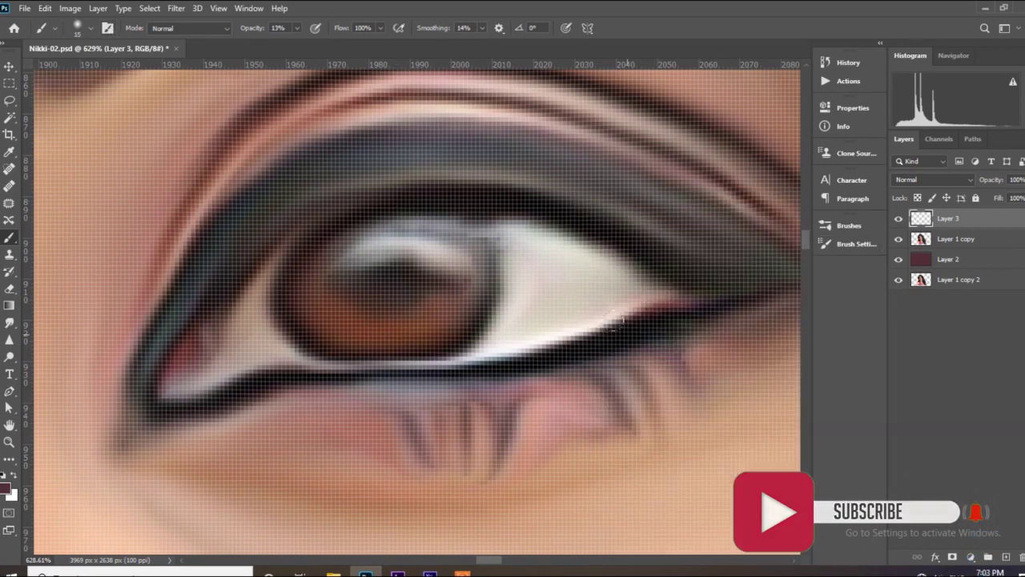
key(4)
key(7)
key(bracketleft)
key(bracketleft)
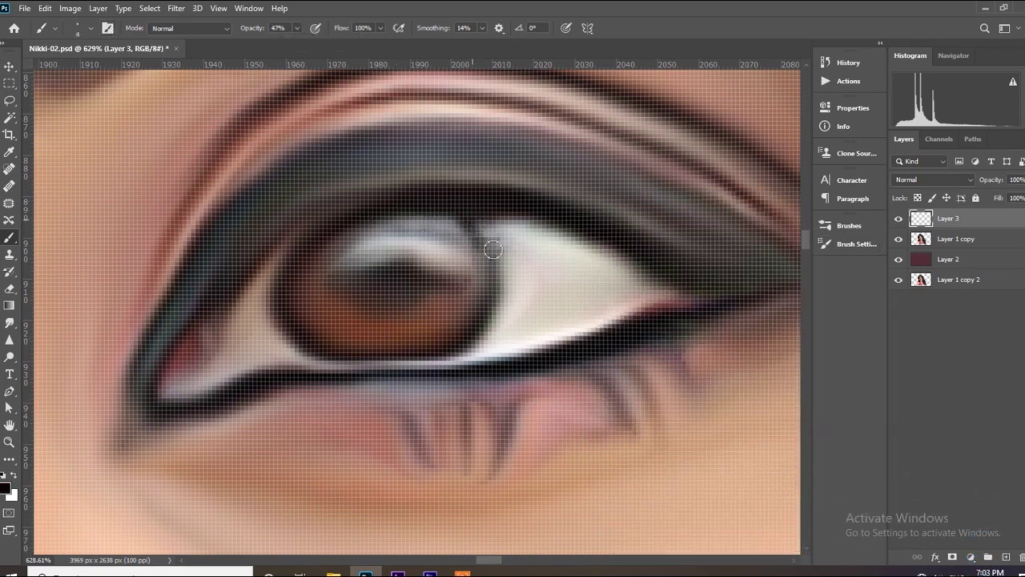
click(317, 44)
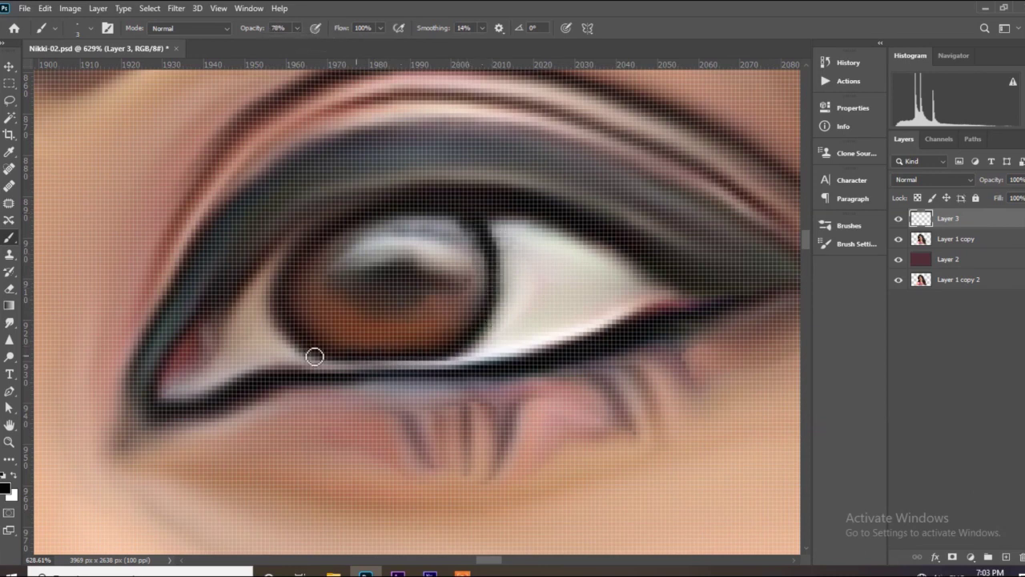
Outline the iris dark and darken the pupil in near-black, covering the white highlights
drag(313, 354, 322, 232)
drag(481, 240, 359, 363)
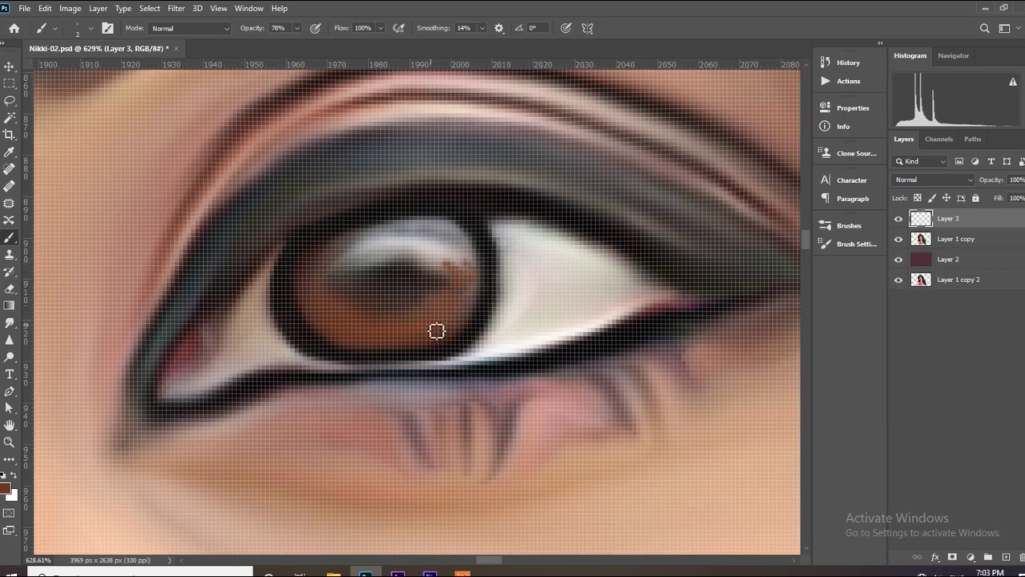
scroll(364, 277, up, 1)
alt+click(385, 287)
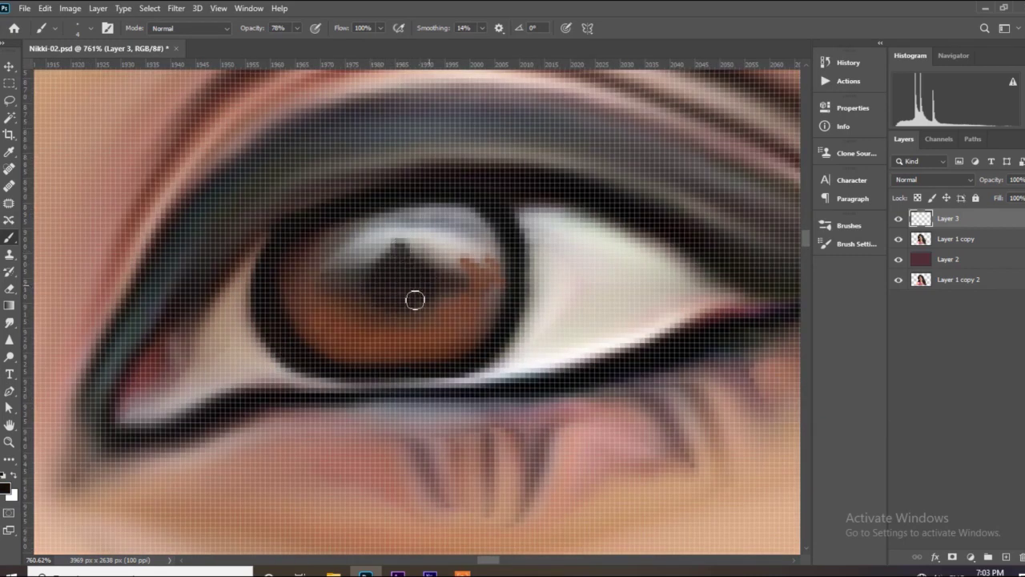
drag(415, 300, 367, 280)
drag(340, 231, 490, 222)
mouse_move(305, 247)
mouse_down()
mouse_move(495, 259)
mouse_move(458, 287)
mouse_move(398, 263)
mouse_move(426, 263)
mouse_move(344, 249)
mouse_move(335, 274)
mouse_move(364, 272)
mouse_up()
drag(467, 287, 452, 235)
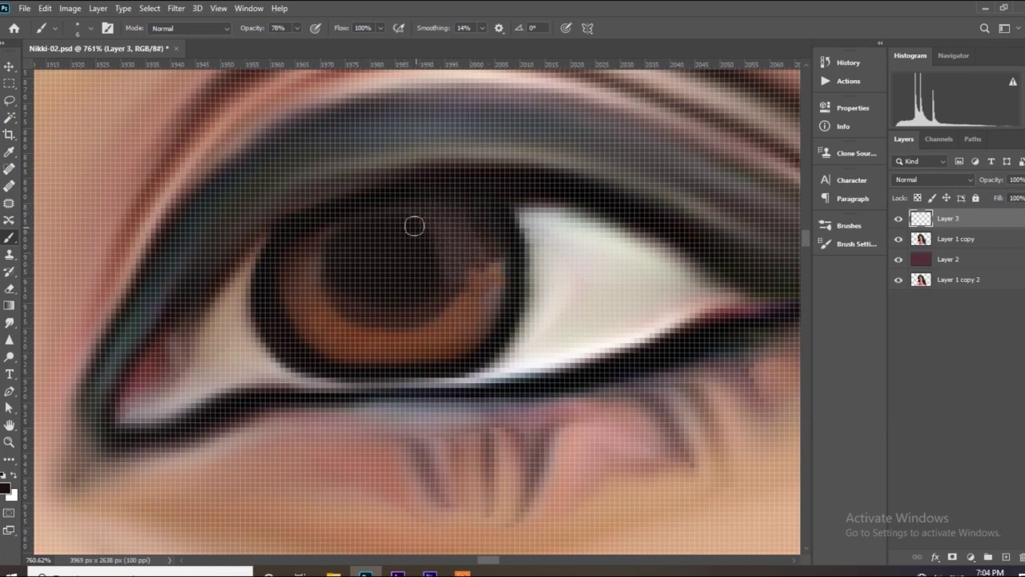
Brighten the lower iris with orange-brown strokes and add an empty Layer 4 above
click(7, 488)
key(Escape)
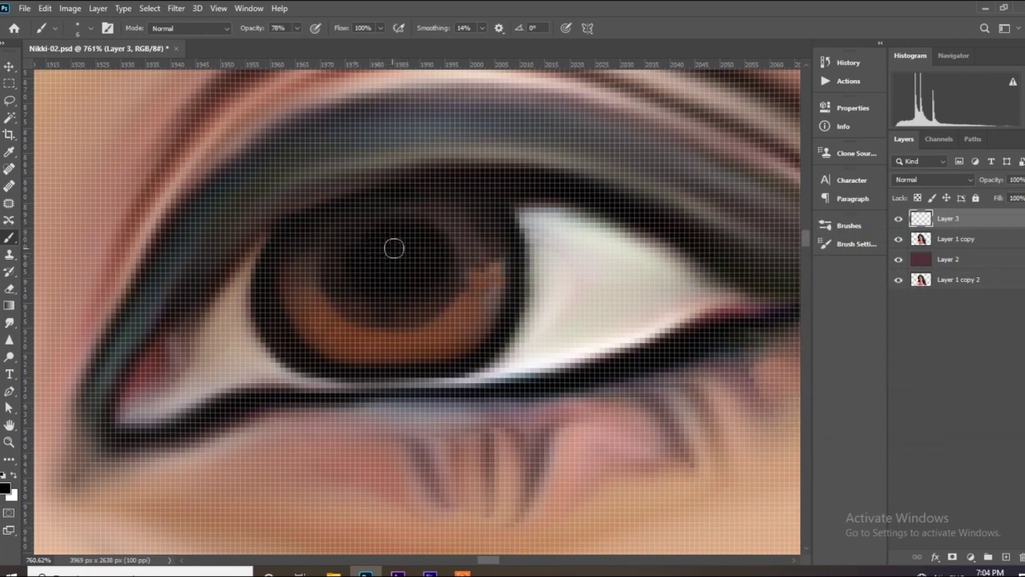
click(7, 487)
key(Return)
scroll(427, 347, up, 1)
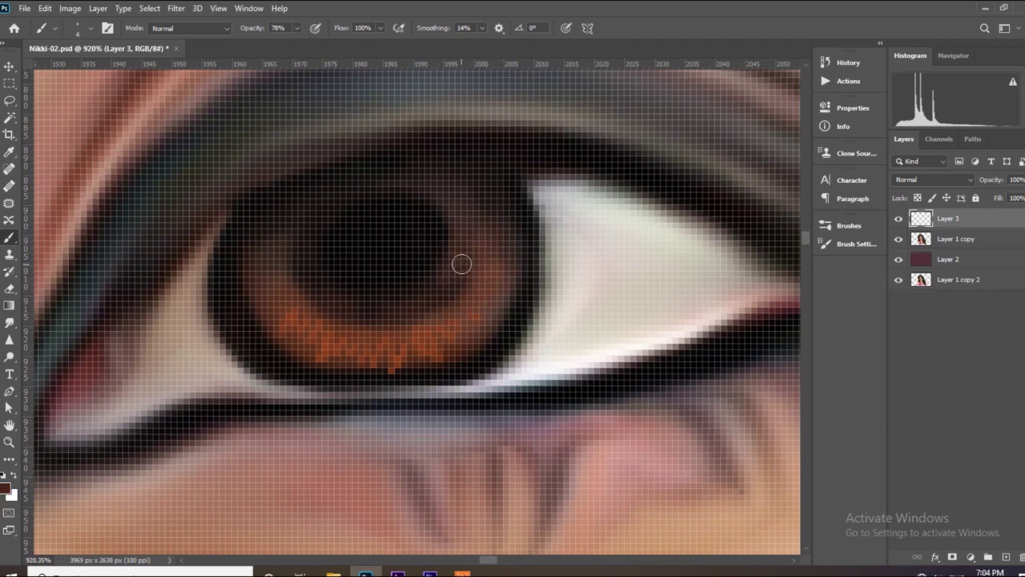
drag(461, 264, 347, 316)
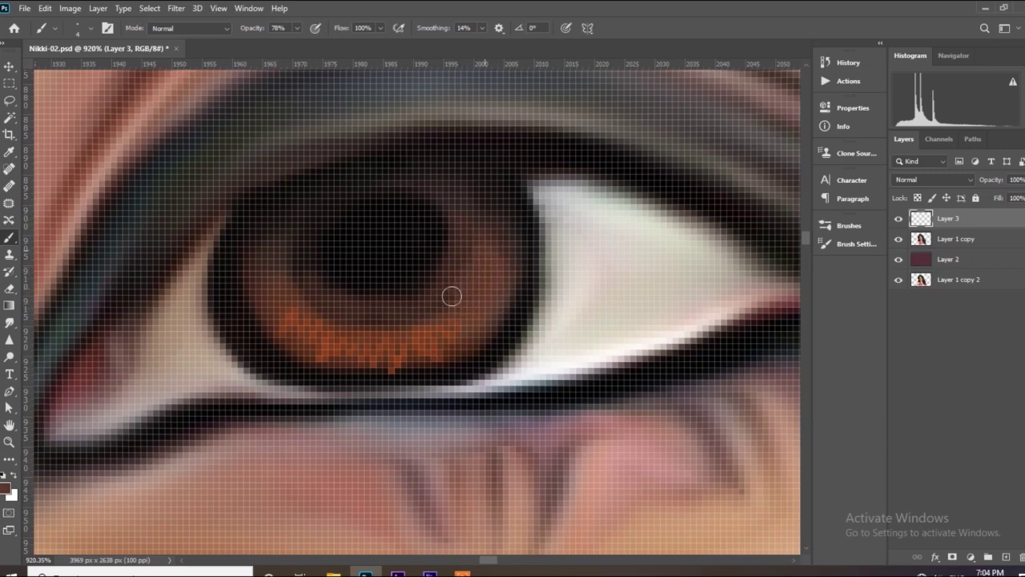
scroll(451, 295, down, 5)
scroll(451, 295, down, 2)
scroll(452, 265, up, 8)
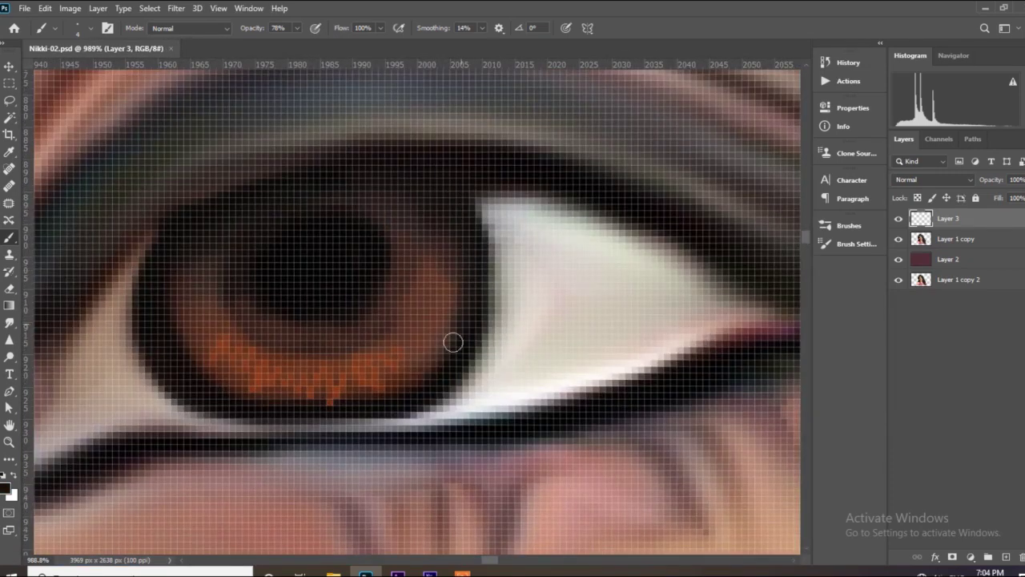
scroll(452, 343, down, 5)
key(ctrl+shift+alt+n)
scroll(331, 263, down, 2)
Paint two white catchlights on the right eye's pupil
scroll(332, 264, up, 5)
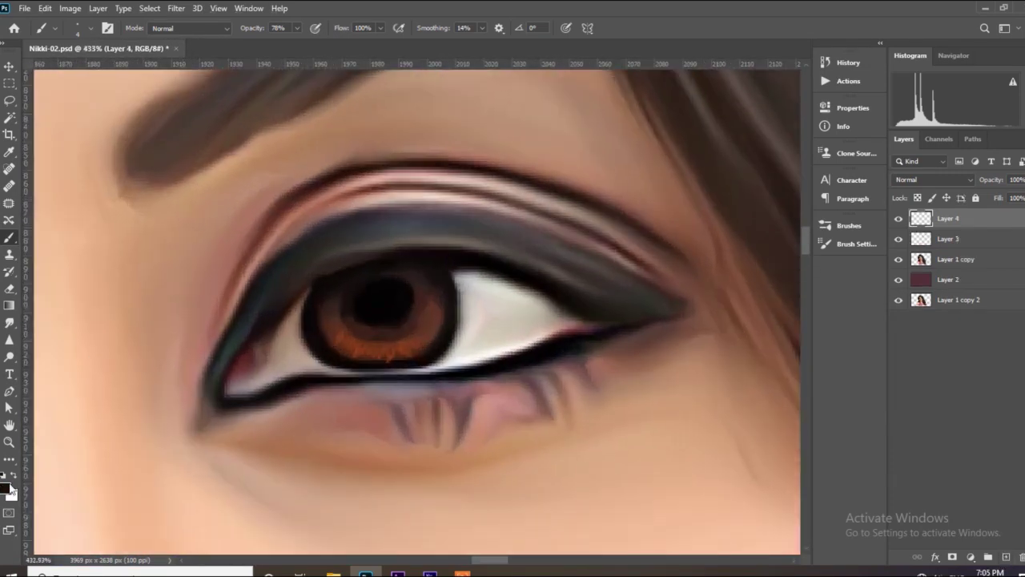
key(x)
scroll(404, 277, up, 2)
scroll(404, 276, up, 3)
drag(372, 314, 420, 317)
click(323, 322)
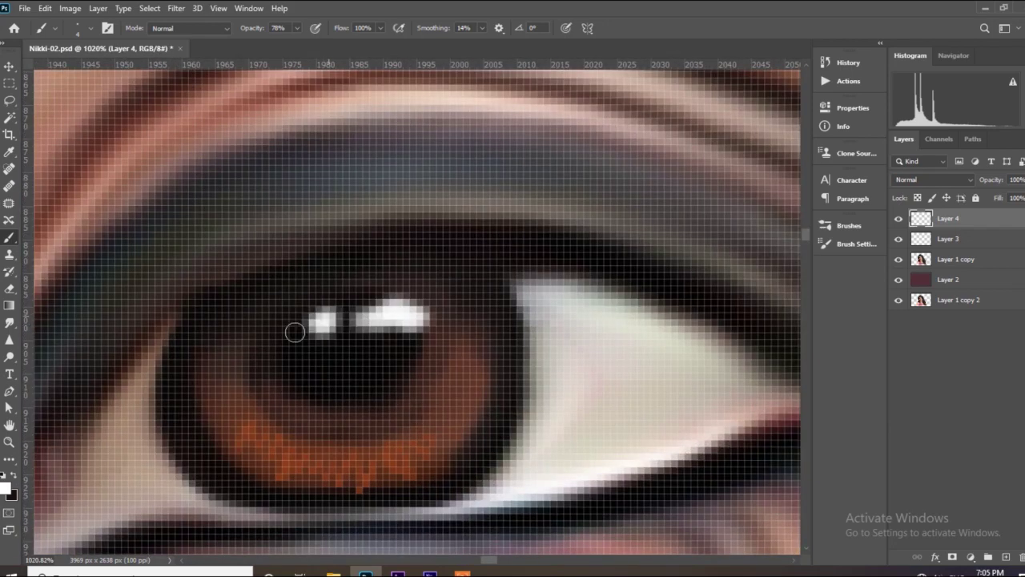
scroll(295, 332, down, 3)
scroll(294, 331, down, 2)
scroll(438, 318, up, 3)
scroll(438, 318, up, 2)
Paint sampled brown along the lower iris edge, then merge Layers 3 and 4
alt+click(438, 318)
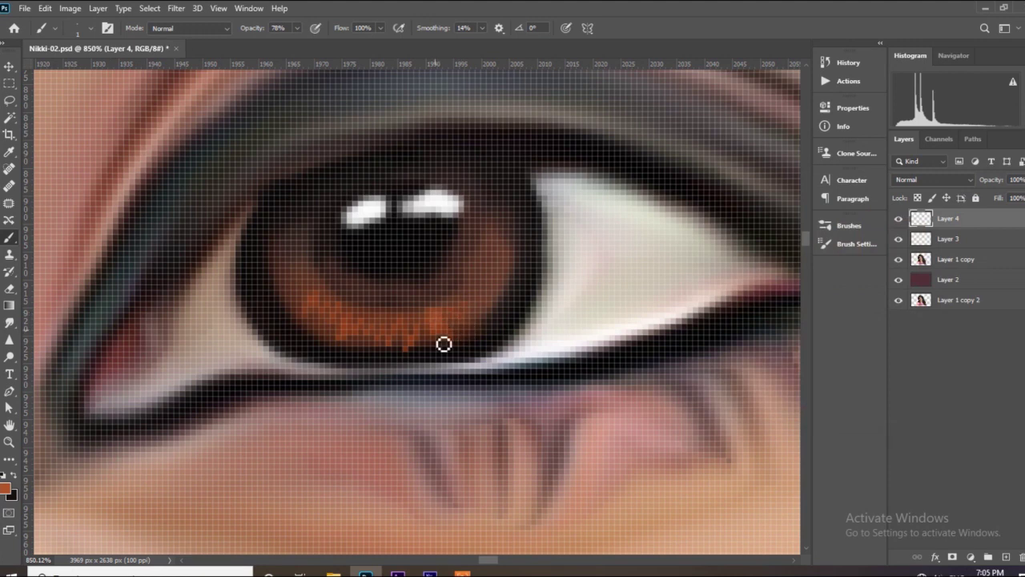
scroll(395, 336, up, 2)
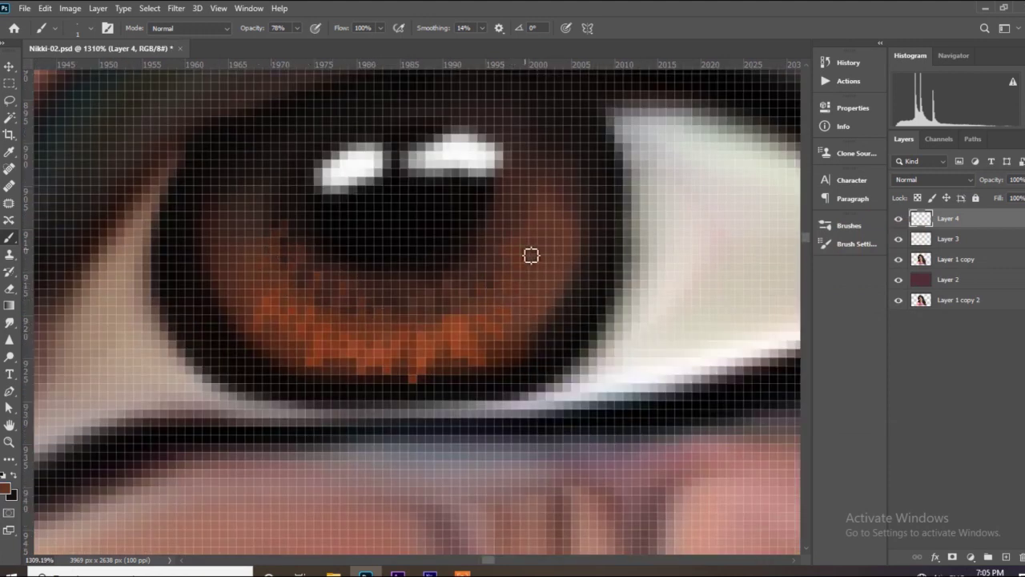
scroll(509, 330, up, 1)
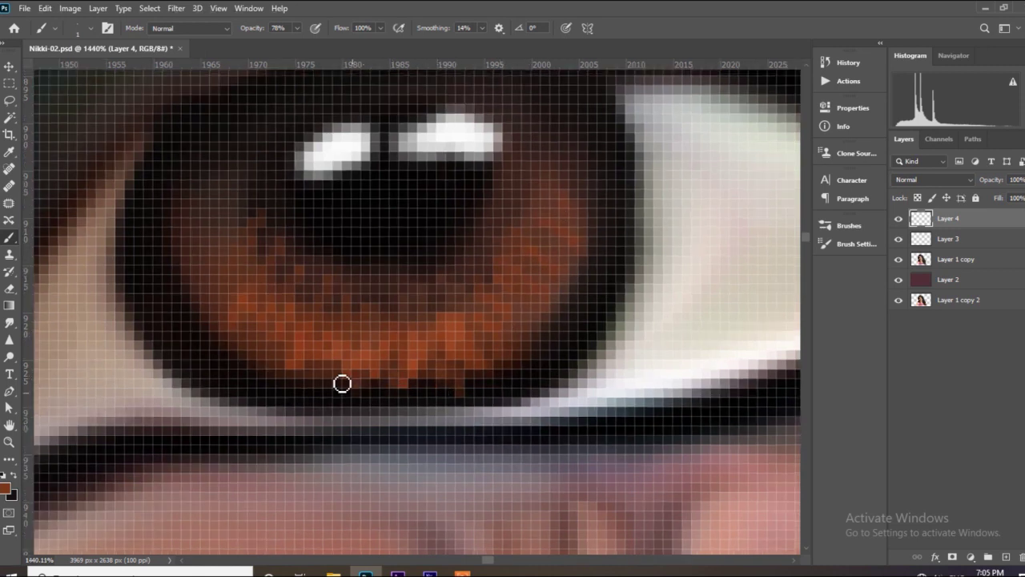
drag(159, 277, 221, 323)
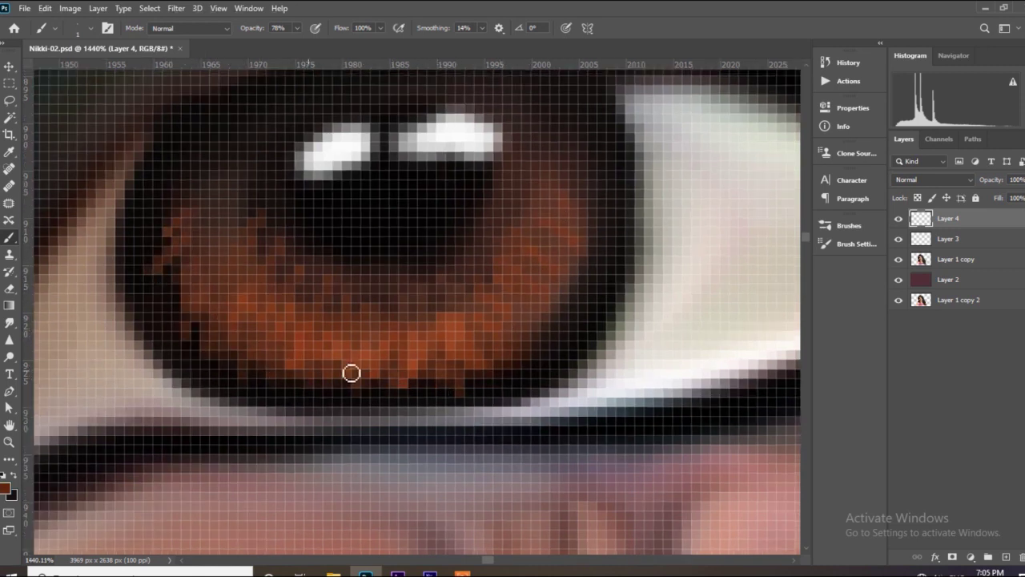
scroll(351, 373, down, 2)
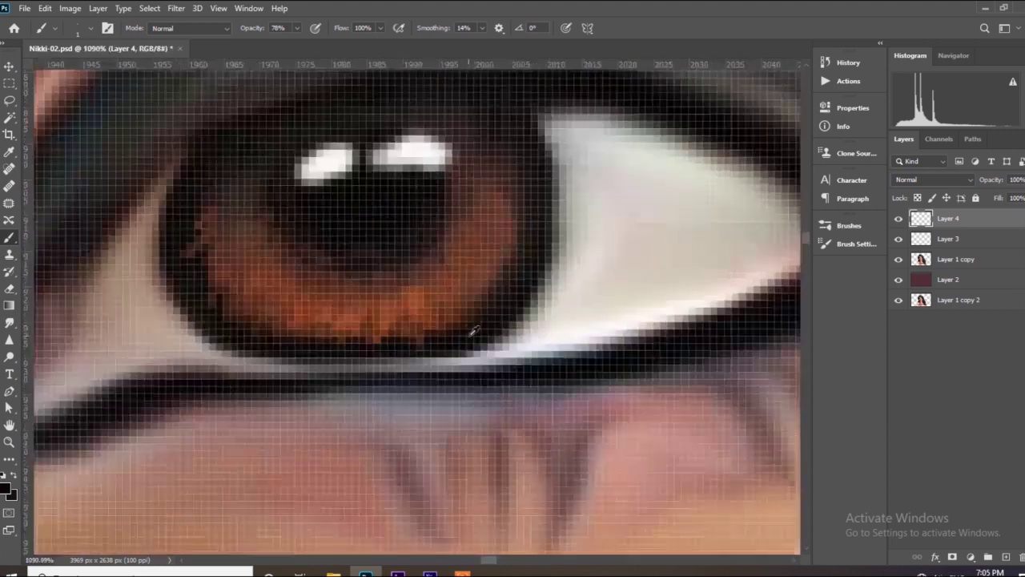
mouse_move(474, 330)
mouse_down()
mouse_move(247, 345)
mouse_move(359, 366)
mouse_move(304, 368)
mouse_up()
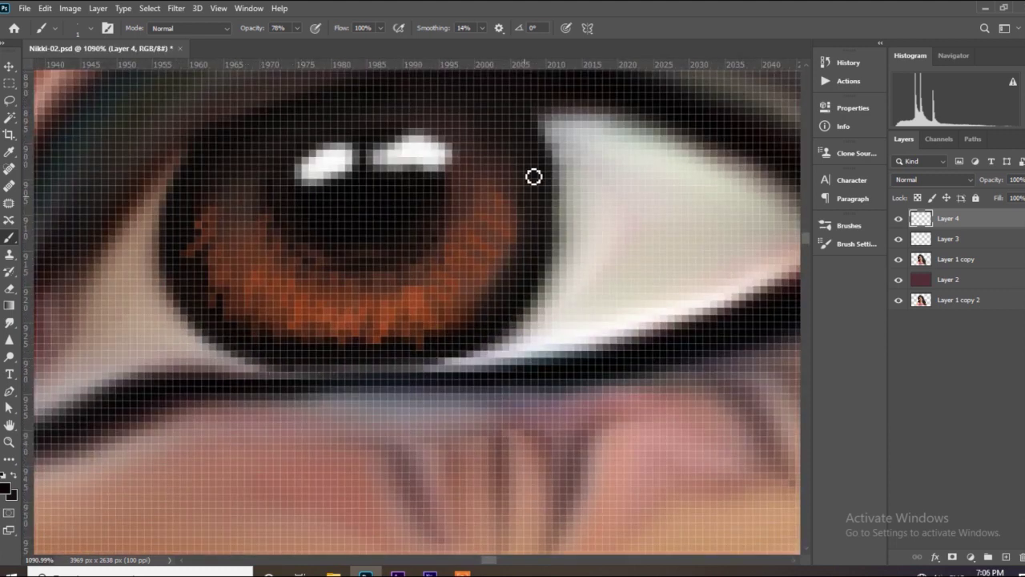
scroll(533, 176, down, 10)
scroll(481, 300, up, 6)
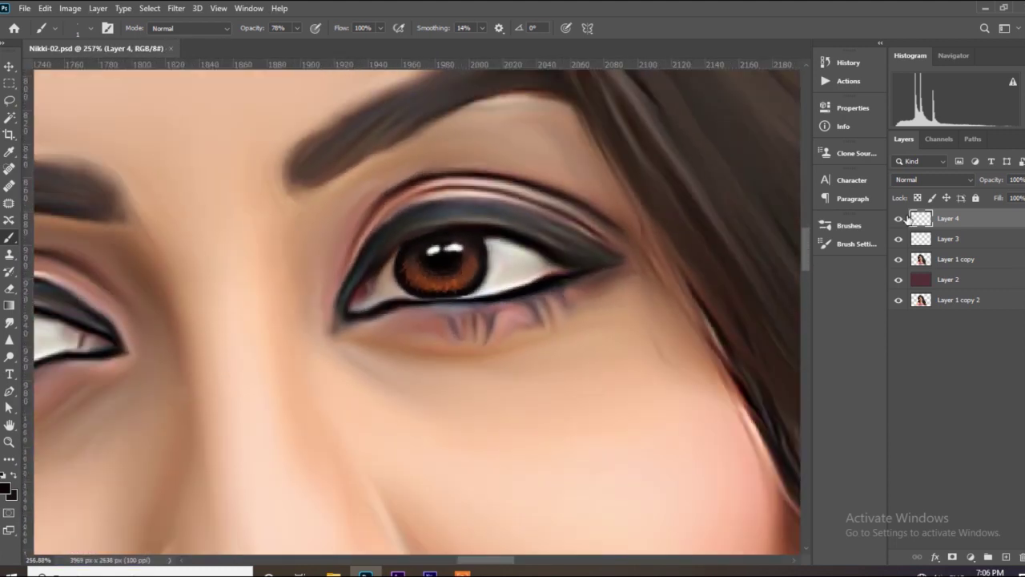
shift+click(949, 241)
right_click(949, 240)
scroll(454, 318, down, 5)
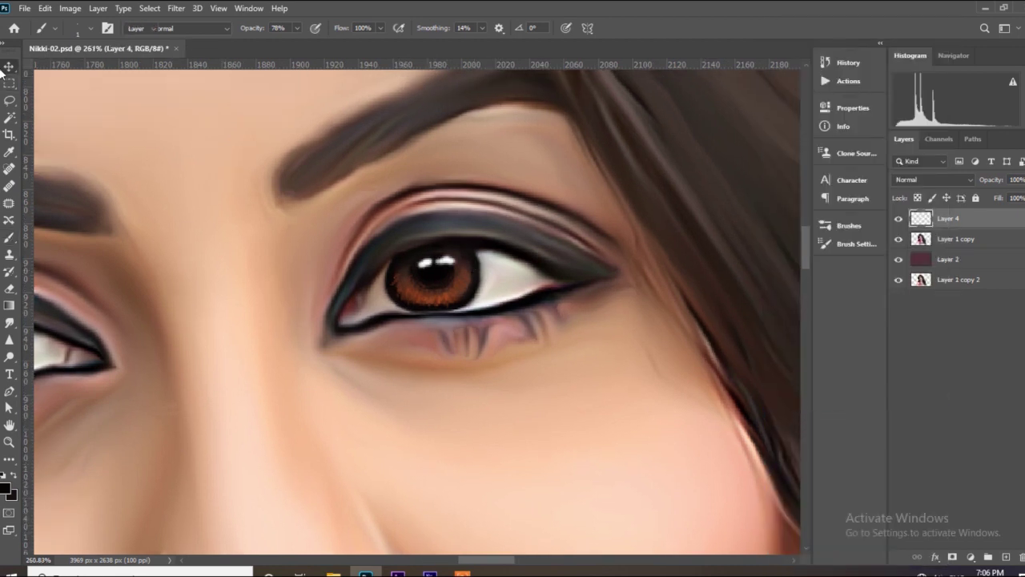
Brighten the painted iris layer with Brightness/Contrast
key(v)
click(70, 8)
mouse_move(91, 42)
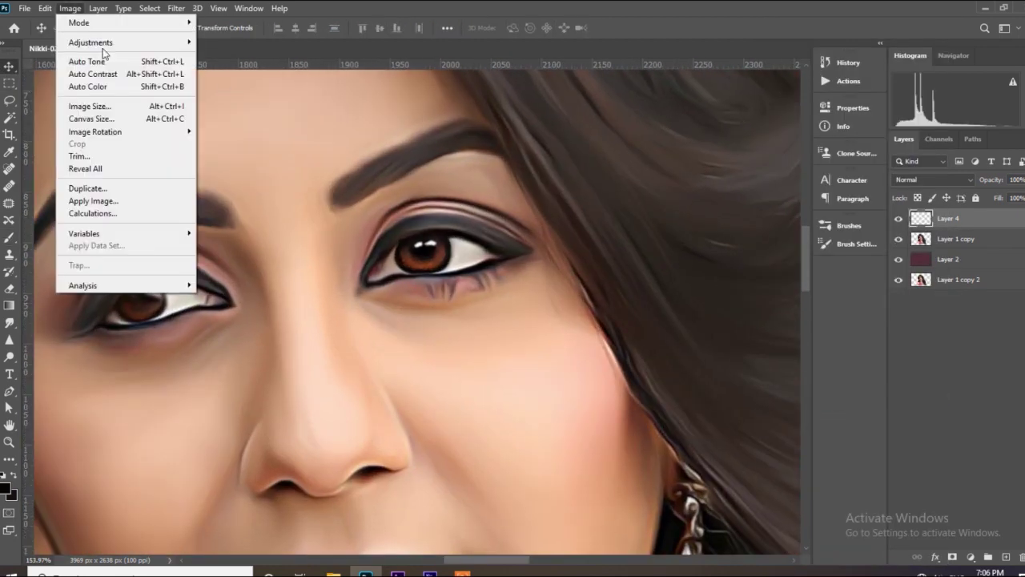
click(240, 39)
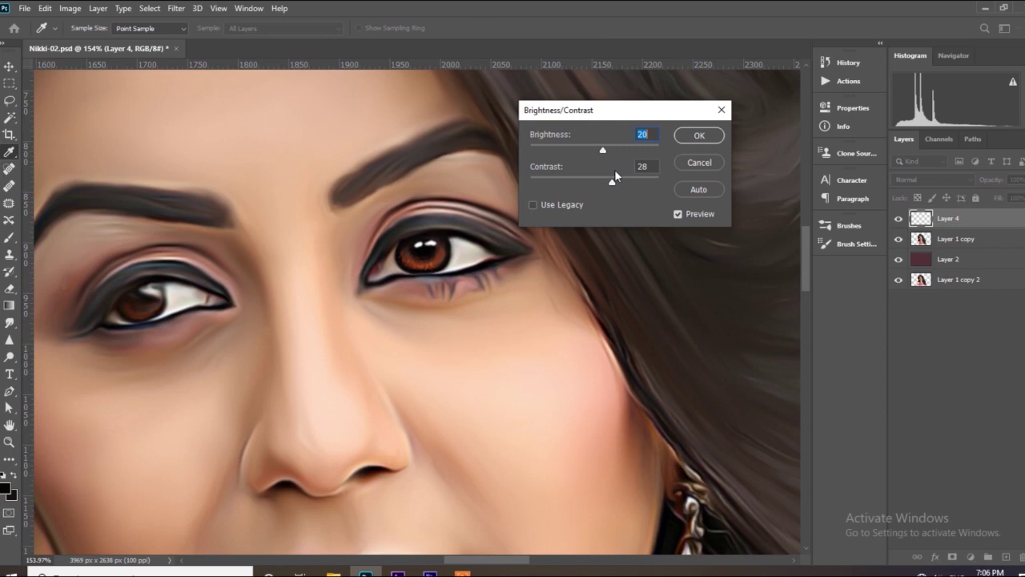
click(698, 136)
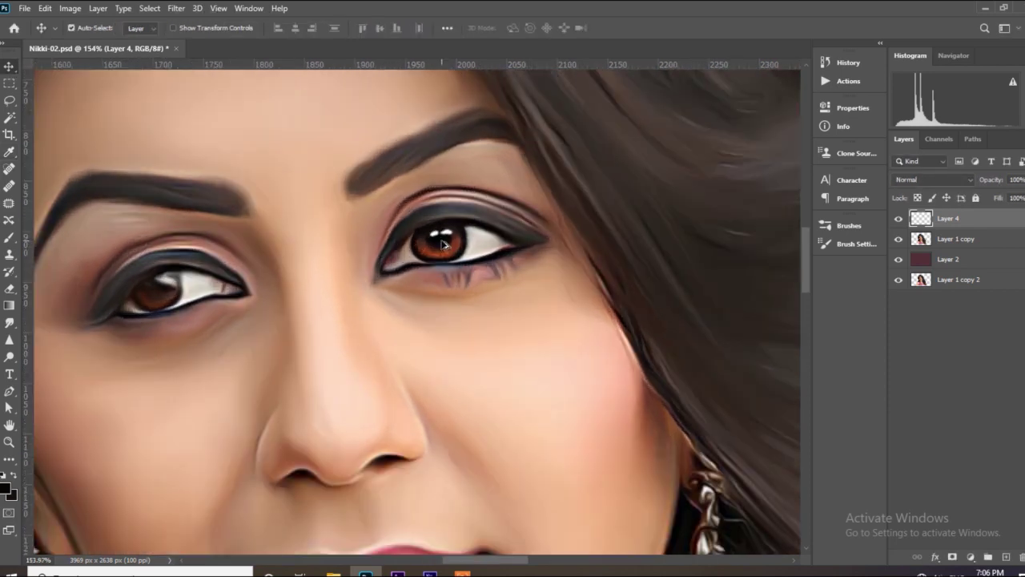
Duplicate the iris layer and move the copy onto the other eye
key(ctrl+j)
scroll(158, 288, up, 3)
drag(155, 285, 178, 271)
key(ctrl+t)
key(Return)
key(ctrl+t)
key(Return)
scroll(370, 280, down, 5)
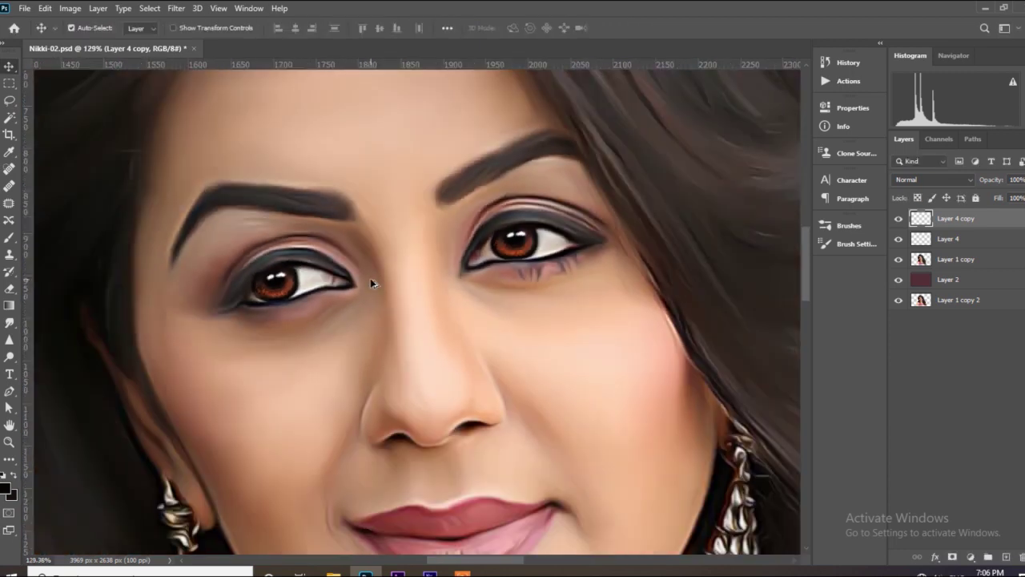
scroll(370, 282, down, 5)
scroll(370, 282, up, 5)
scroll(297, 288, up, 4)
Rotate and slightly enlarge the copied iris with Free Transform to fit the eye
key(ctrl+t)
drag(412, 213, 418, 210)
key(Return)
scroll(425, 240, down, 3)
scroll(385, 338, down, 3)
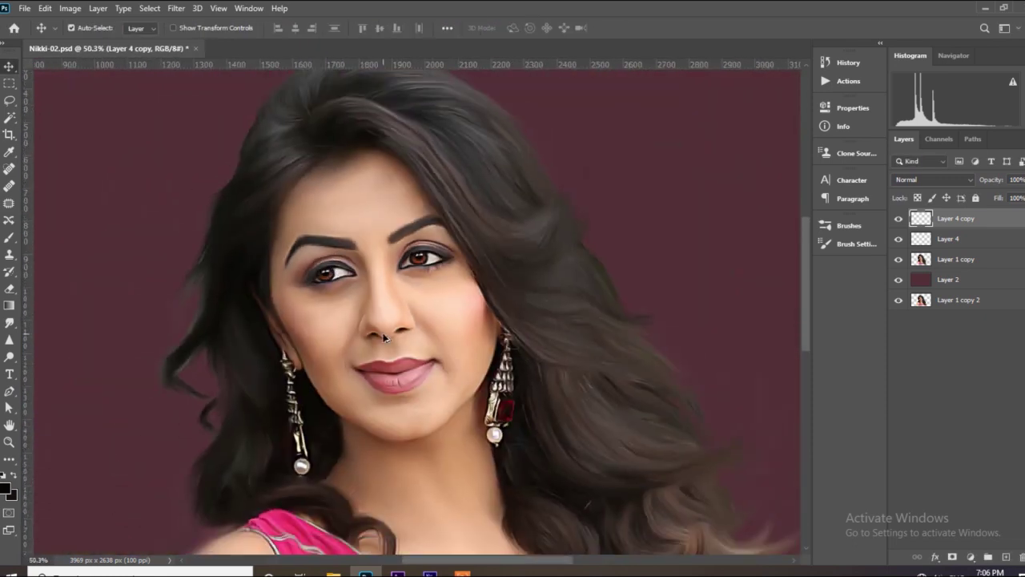
scroll(344, 298, up, 2)
scroll(344, 298, up, 8)
key(ctrl+t)
drag(390, 233, 393, 231)
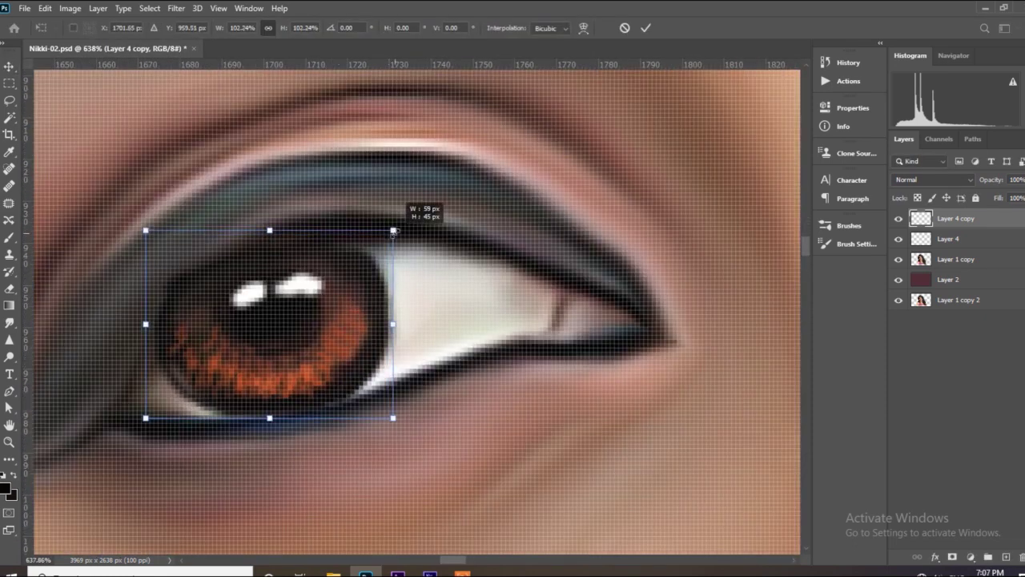
key(Return)
Merge Layer 4 into Layer 4 copy
scroll(338, 291, down, 8)
scroll(400, 360, down, 2)
scroll(437, 396, up, 2)
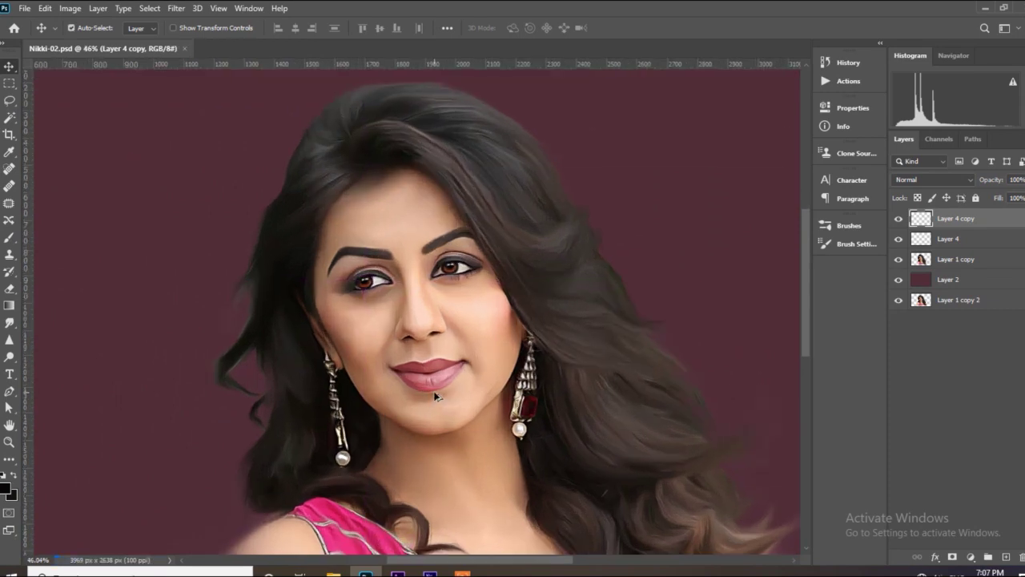
scroll(436, 396, up, 2)
scroll(437, 396, up, 1)
scroll(436, 397, up, 1)
shift+click(960, 240)
right_click(959, 240)
key(ctrl+e)
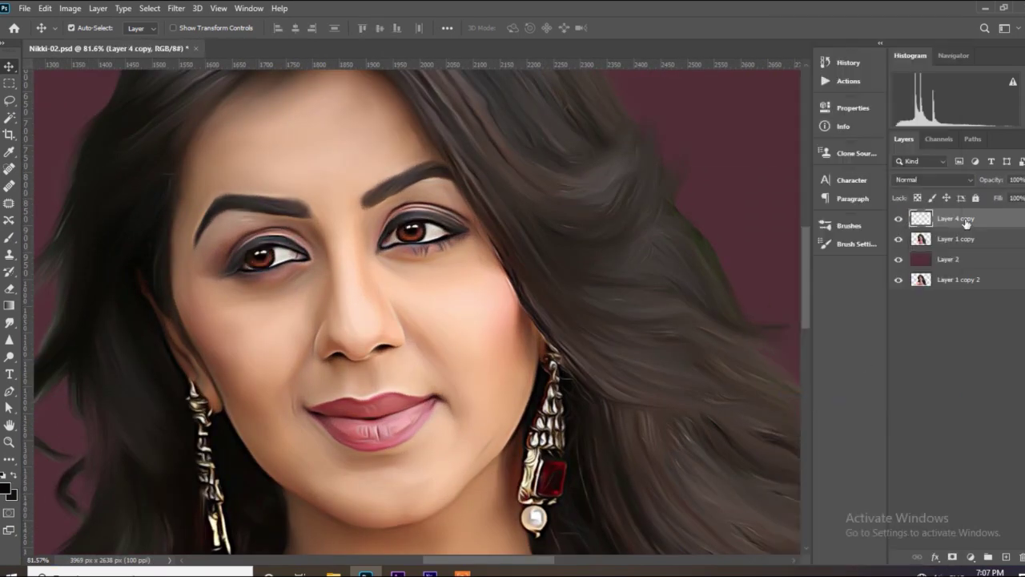
Shift the iris colour to blue with Hue/Saturation at Hue 180
scroll(241, 221, up, 5)
key(e)
scroll(260, 385, up, 2)
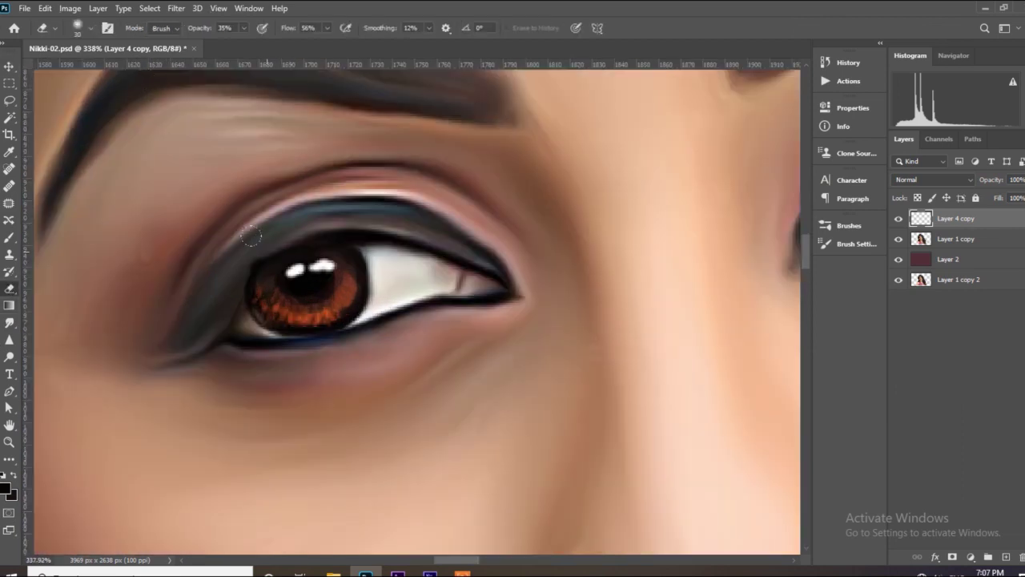
scroll(293, 252, down, 5)
scroll(403, 288, down, 3)
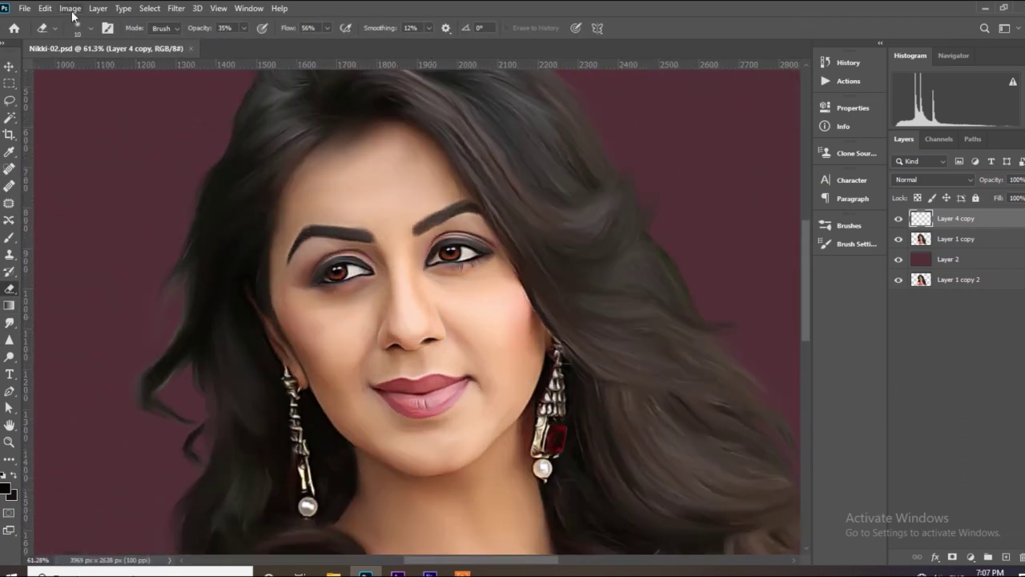
click(71, 9)
click(290, 113)
mouse_move(803, 198)
mouse_down()
mouse_move(885, 203)
mouse_move(721, 189)
mouse_up()
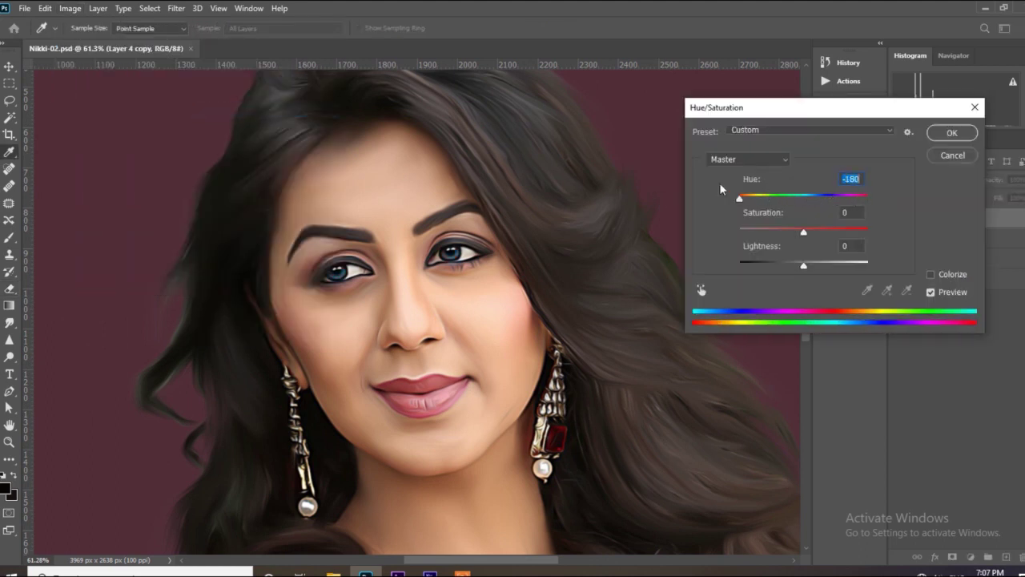
key(Return)
Try another Hue/Saturation setting and cancel it, keeping the blue irises
key(e)
scroll(404, 231, down, 3)
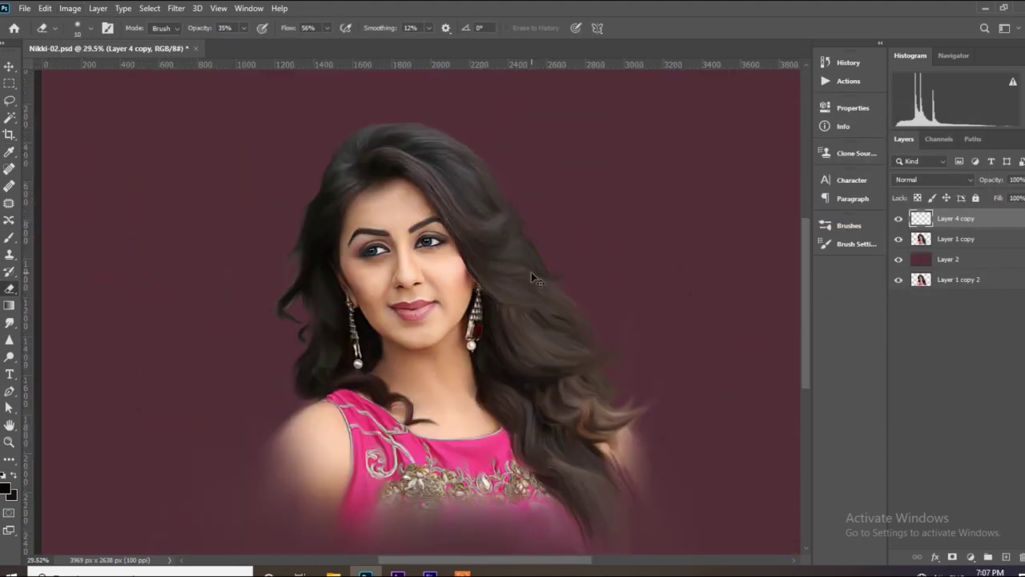
scroll(531, 271, up, 4)
click(70, 9)
click(289, 108)
mouse_move(840, 199)
mouse_down()
mouse_move(705, 194)
mouse_move(722, 215)
mouse_up()
click(977, 106)
Apply Color Balance with Cyan -69 and Blue +46 to the irises
click(70, 9)
click(376, 123)
drag(672, 185, 646, 185)
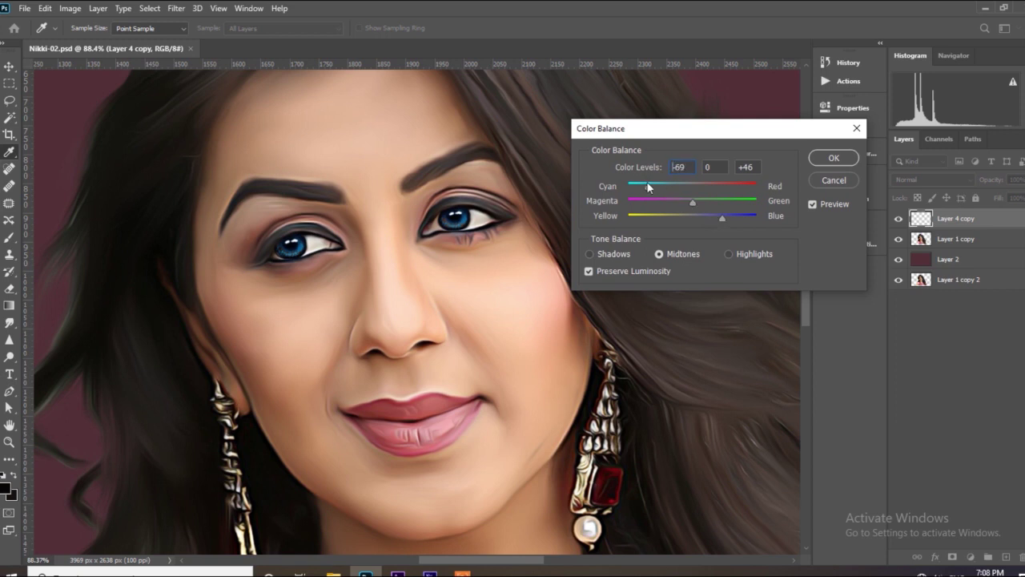
click(816, 161)
key(e)
scroll(513, 320, down, 3)
scroll(771, 254, up, 3)
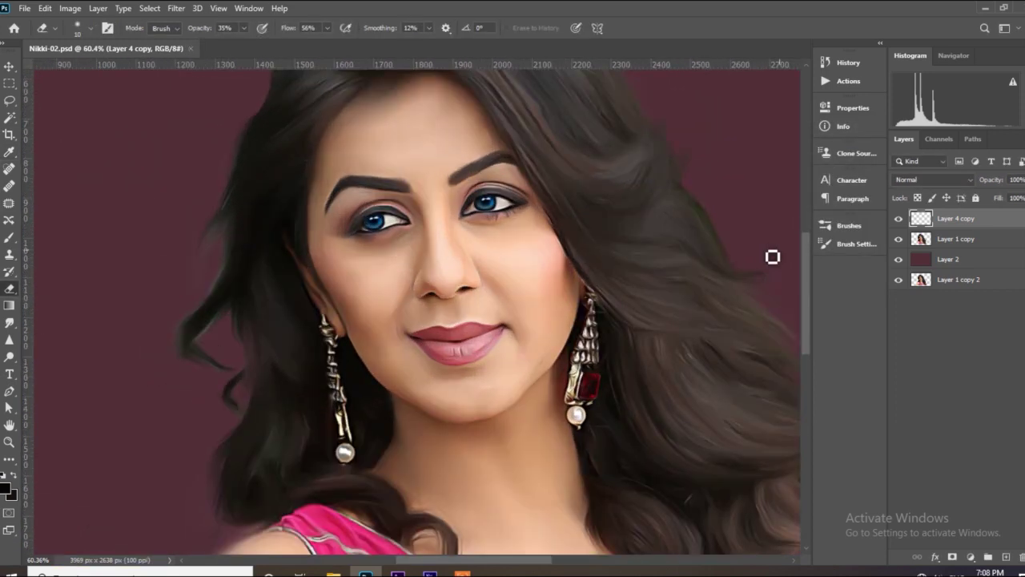
Add a new layer above Layer 4 copy and switch to a 1 px Brush
click(1007, 557)
key(b)
scroll(435, 235, up, 5)
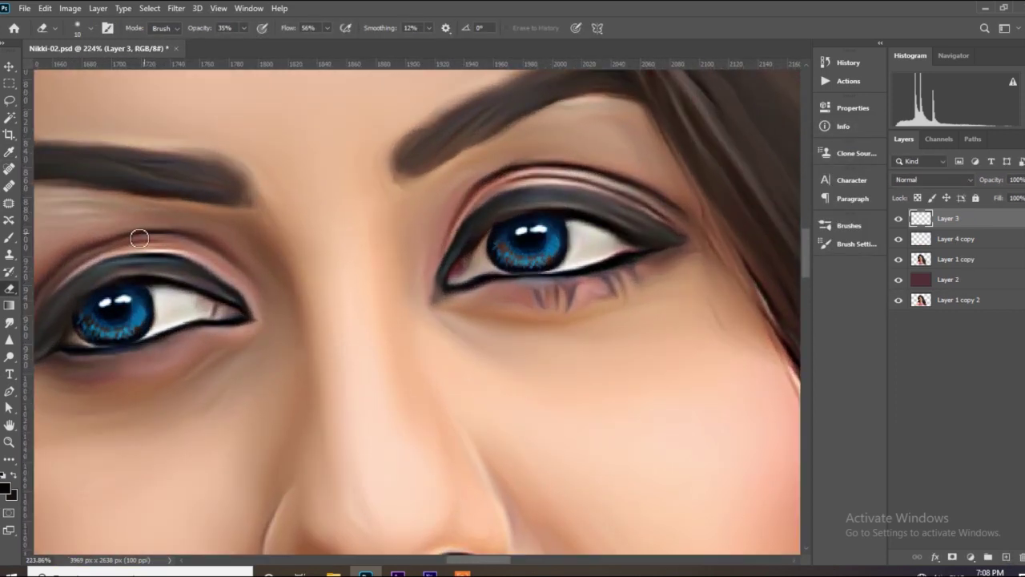
scroll(629, 209, up, 2)
scroll(482, 227, up, 1)
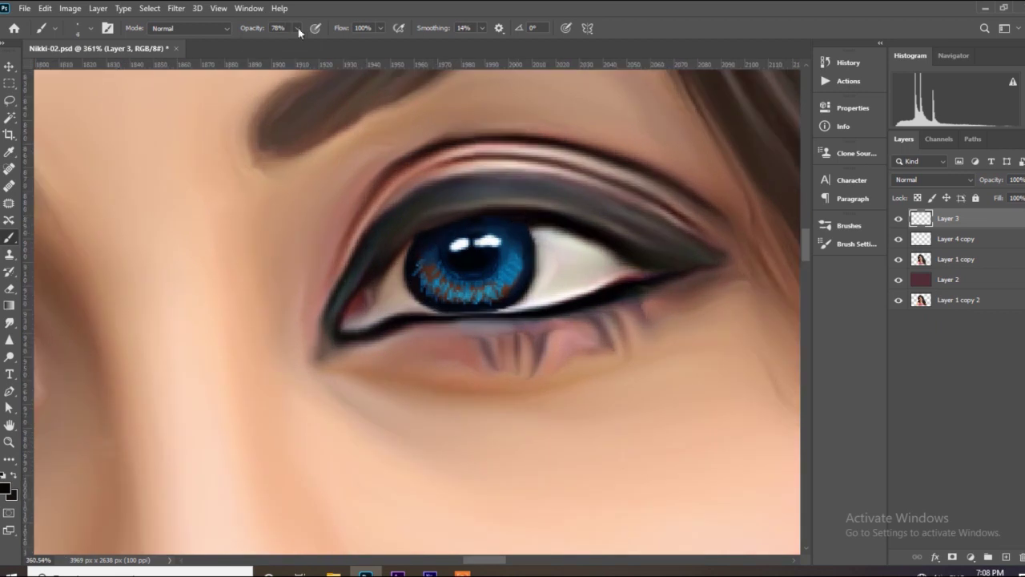
scroll(511, 217, up, 1)
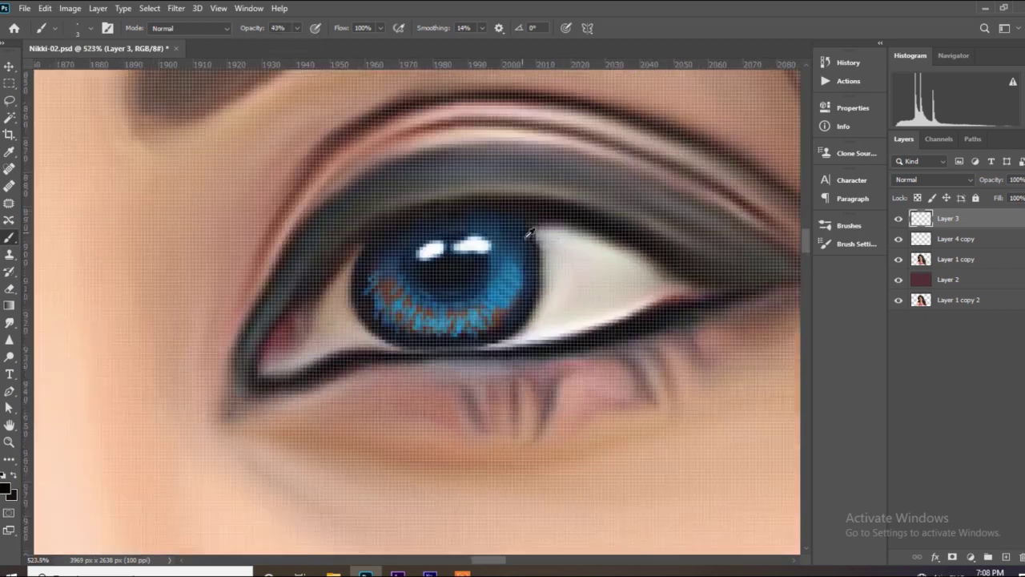
scroll(520, 229, down, 3)
scroll(528, 240, up, 3)
scroll(534, 253, up, 1)
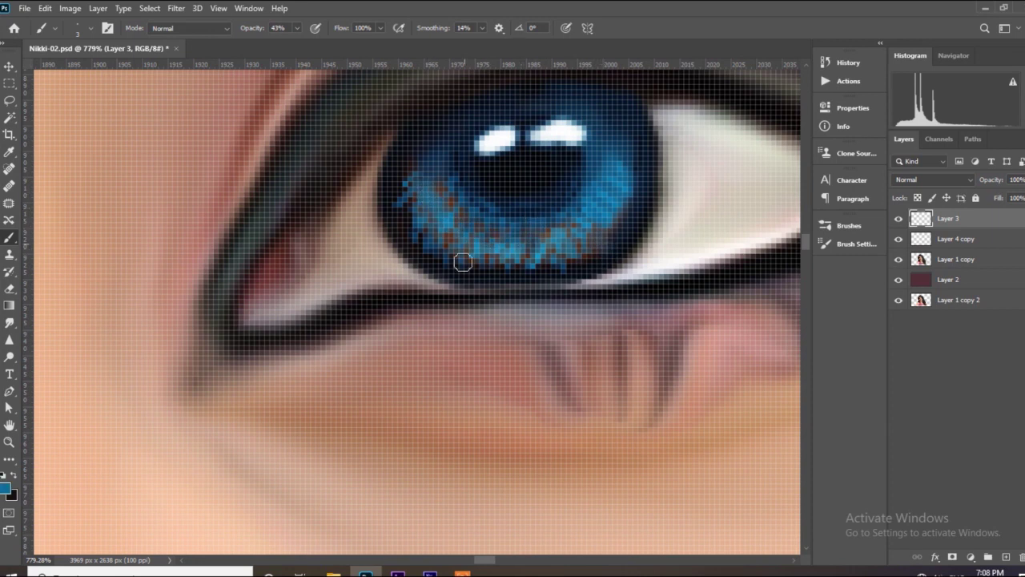
scroll(455, 201, down, 5)
scroll(481, 224, down, 1)
scroll(485, 236, up, 2)
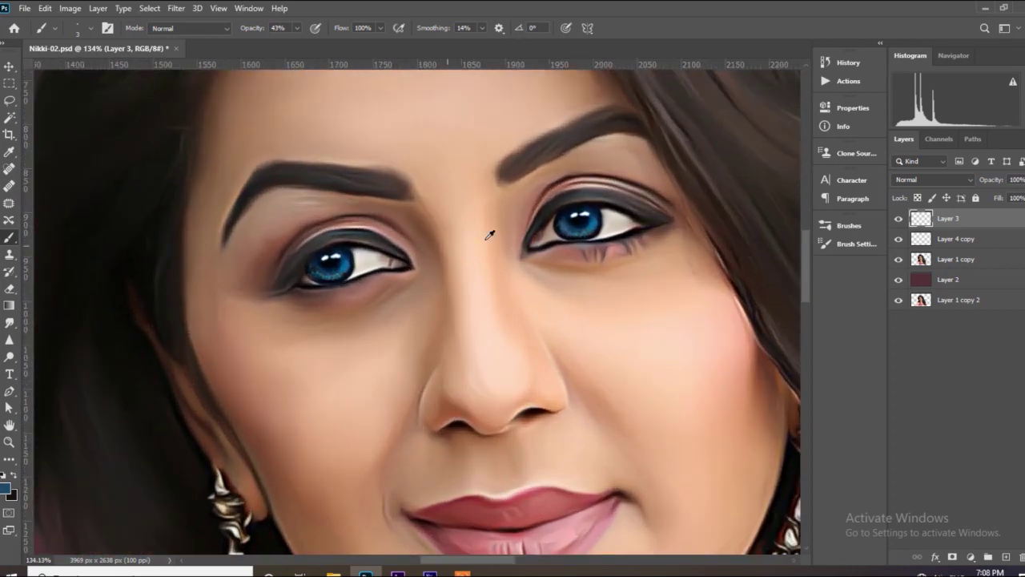
scroll(630, 218, up, 2)
scroll(630, 218, up, 2)
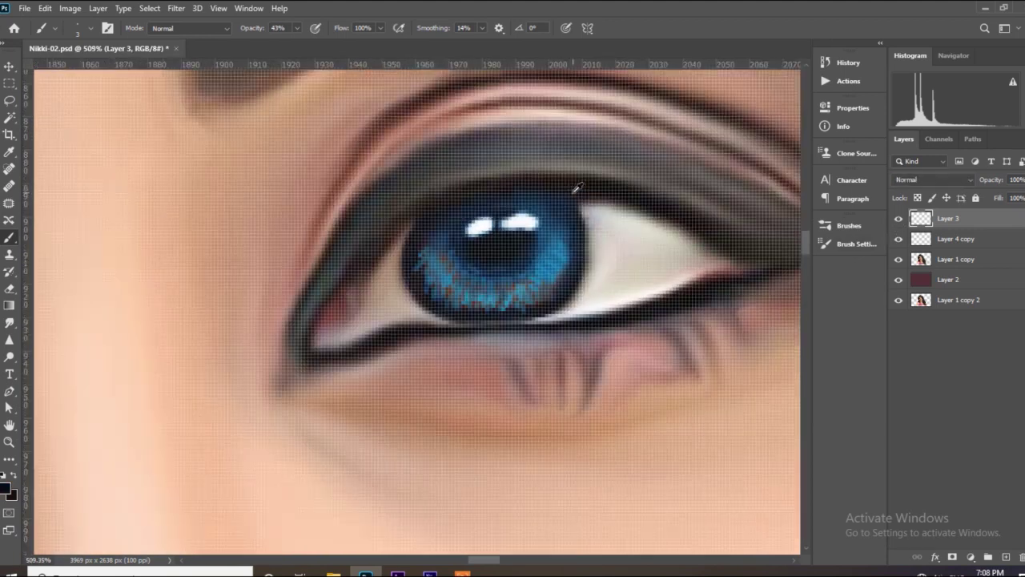
Raise the Brush opacity from 43% to 100% in the options bar
drag(297, 28, 330, 32)
scroll(360, 114, down, 2)
scroll(625, 217, up, 1)
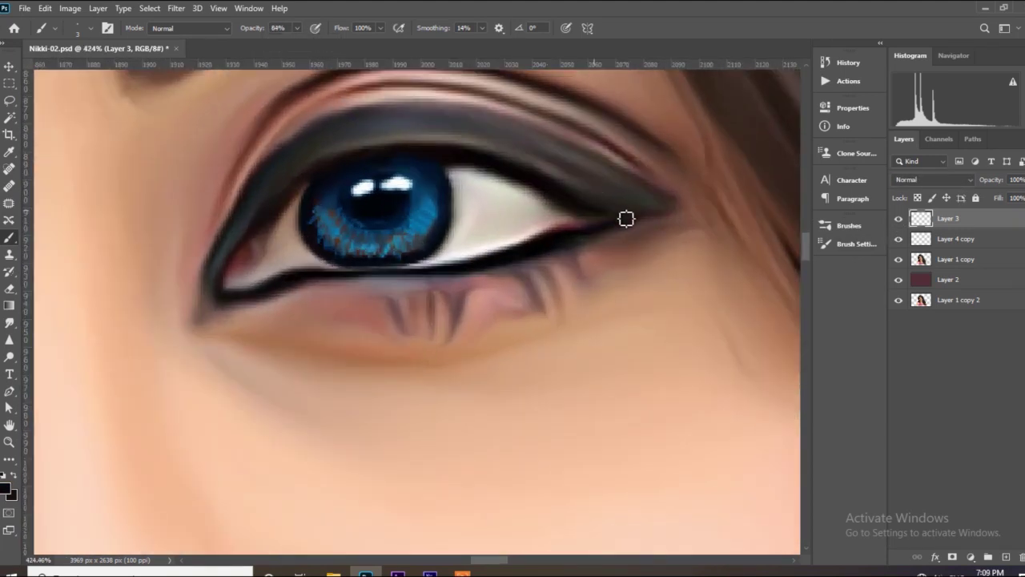
scroll(172, 240, down, 2)
scroll(164, 278, up, 2)
scroll(280, 253, down, 2)
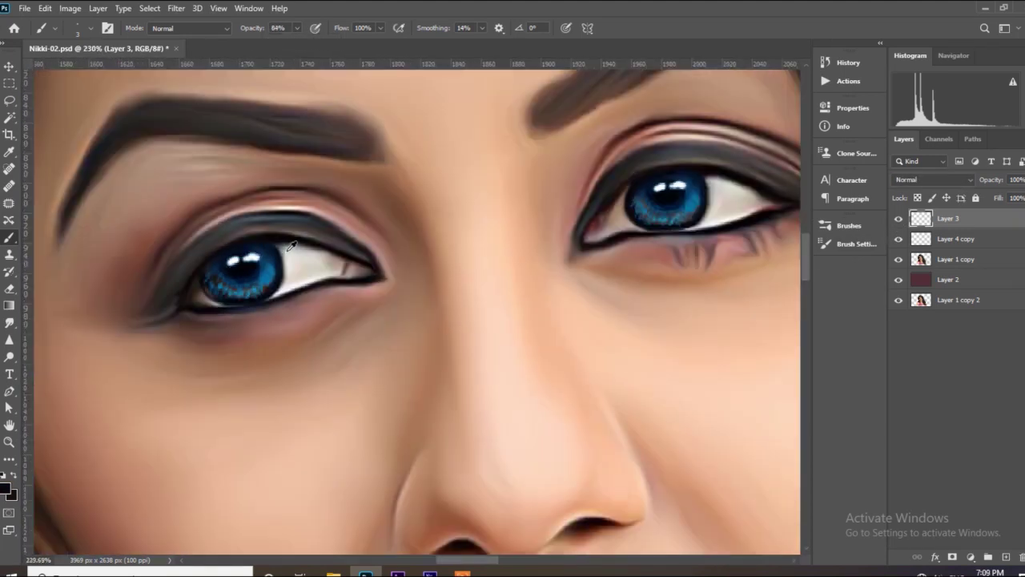
scroll(266, 255, down, 3)
scroll(325, 264, up, 1)
scroll(496, 216, up, 1)
scroll(550, 239, down, 1)
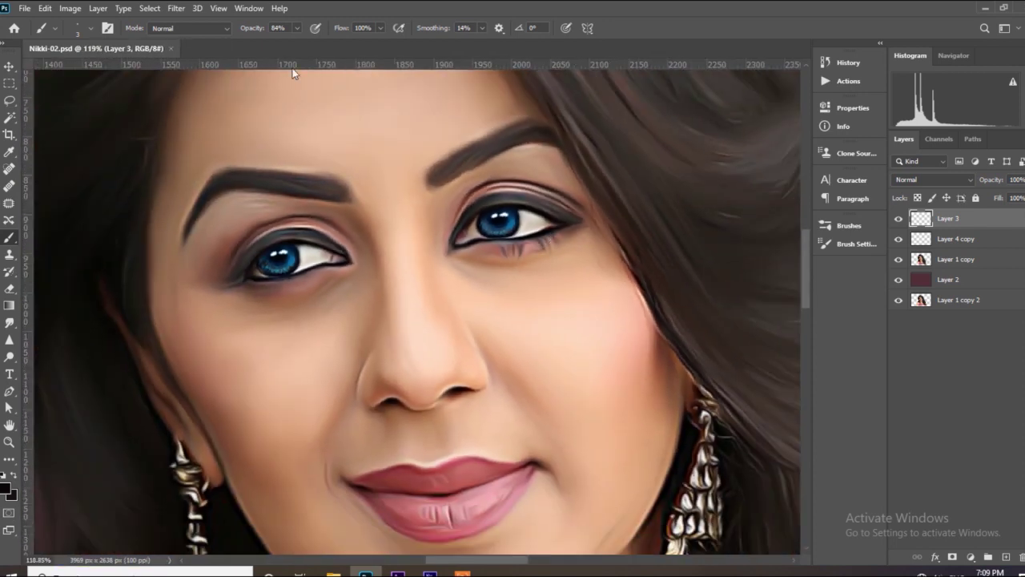
drag(307, 43, 314, 42)
scroll(517, 232, up, 3)
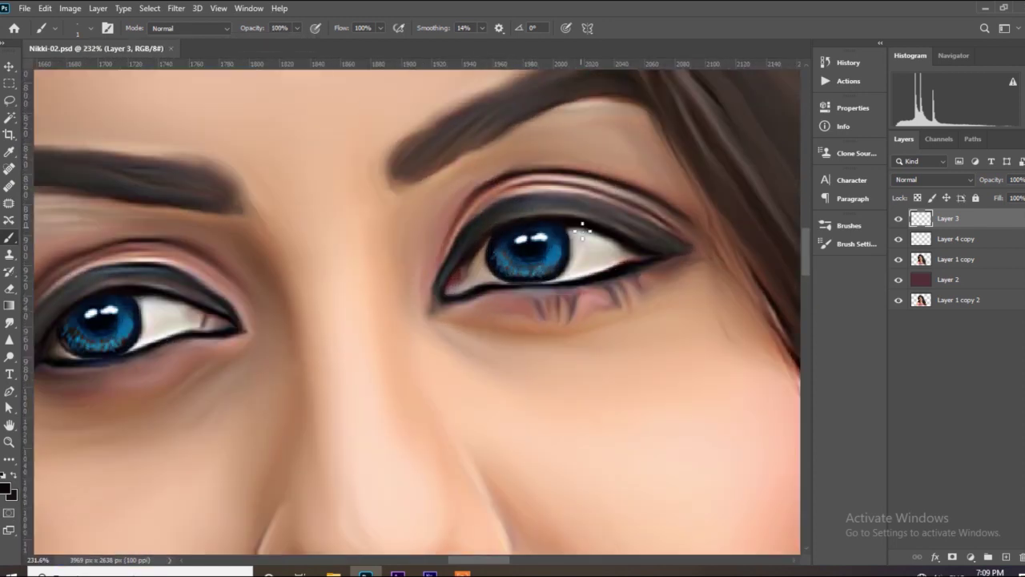
scroll(582, 232, up, 2)
scroll(560, 220, up, 1)
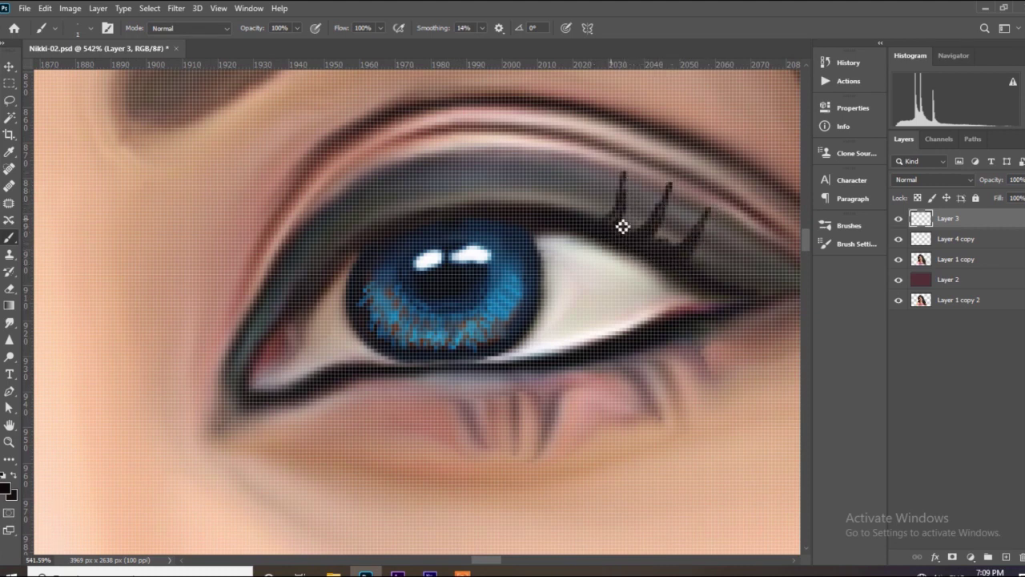
Paint thin dark upper lashes fanning along both eyes' upper lids on Layer 3 with the 1 px brush
scroll(608, 284, down, 2)
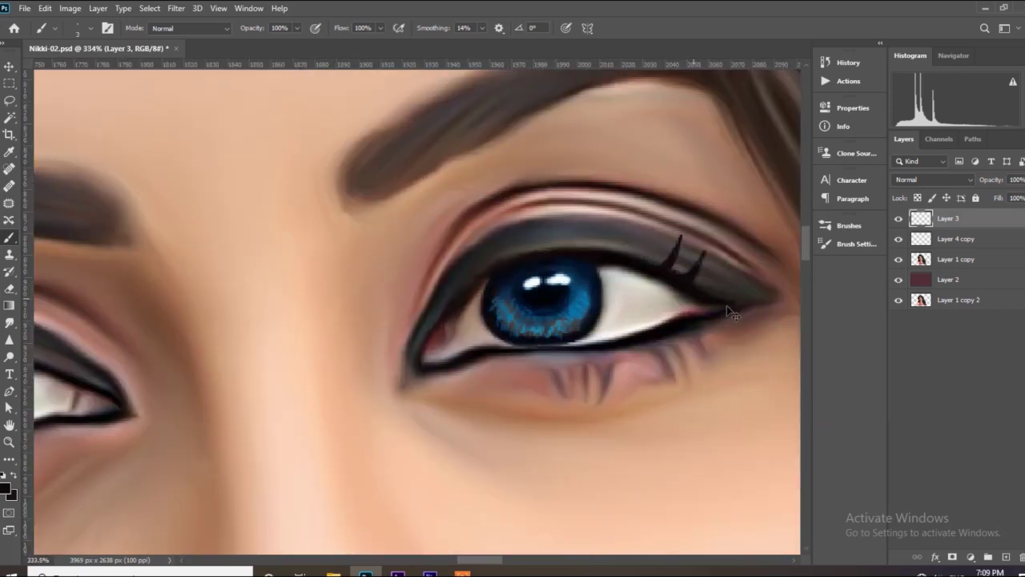
scroll(726, 305, down, 1)
scroll(705, 301, down, 1)
scroll(681, 297, down, 1)
scroll(641, 290, down, 1)
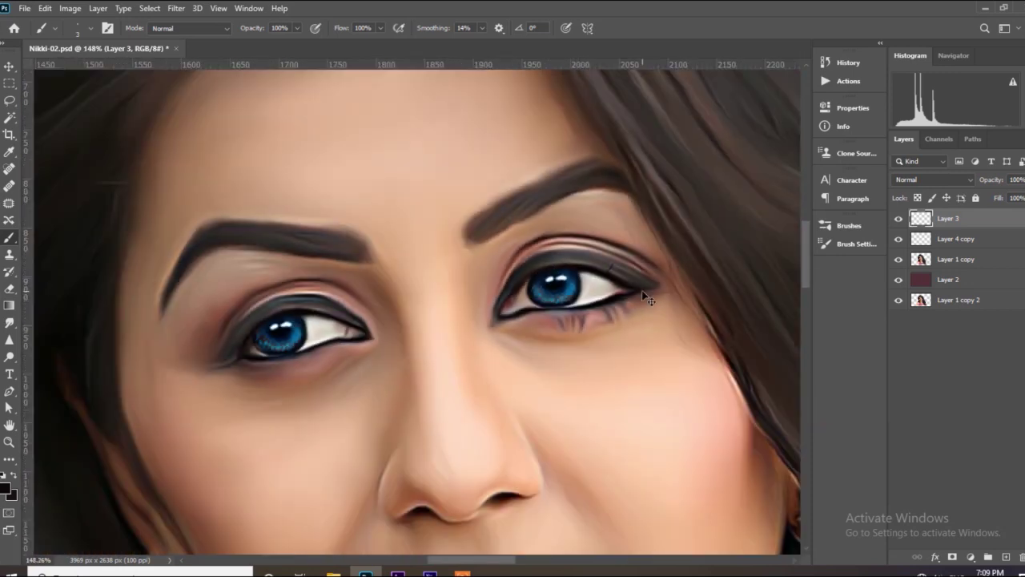
scroll(642, 290, up, 5)
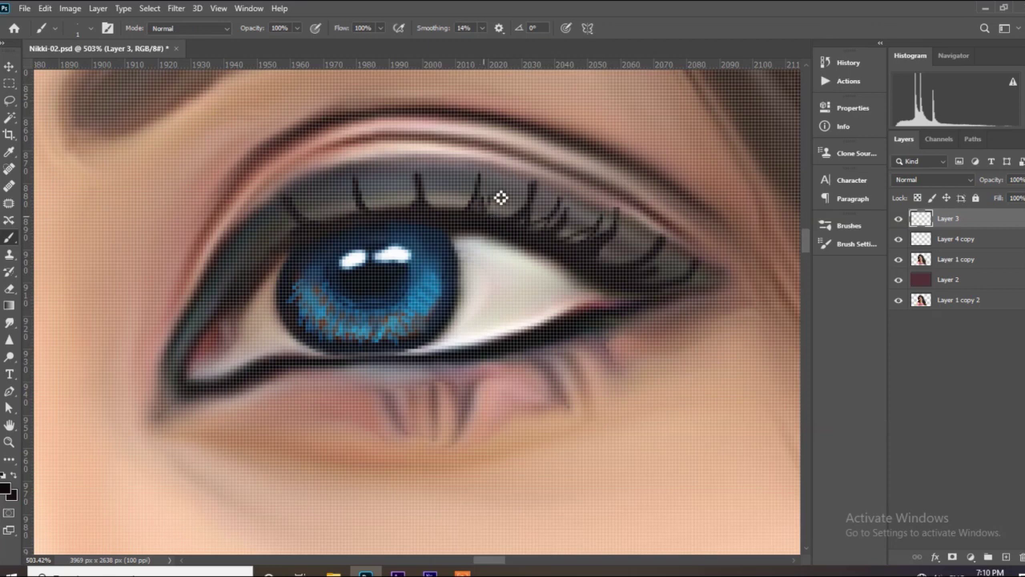
scroll(627, 263, down, 10)
scroll(354, 338, up, 9)
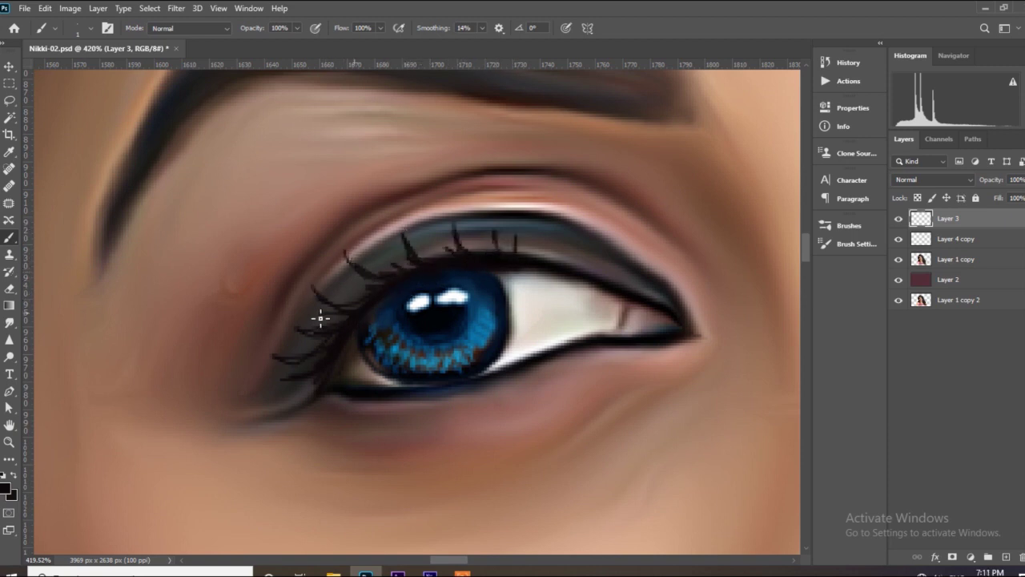
scroll(319, 318, down, 3)
scroll(690, 259, up, 3)
scroll(691, 260, up, 2)
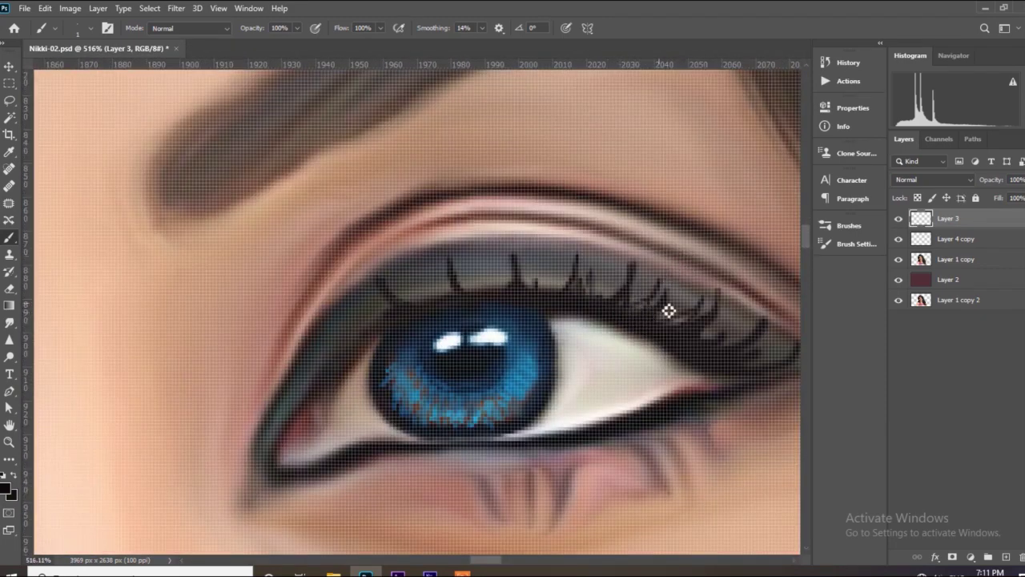
scroll(663, 340, down, 2)
scroll(483, 277, up, 2)
scroll(483, 277, down, 2)
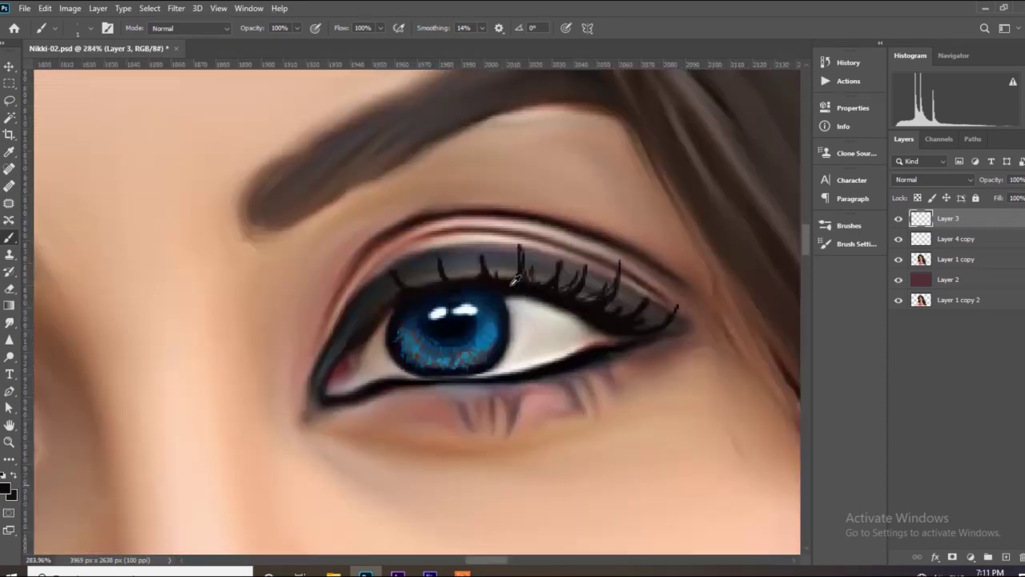
scroll(296, 316, up, 3)
scroll(296, 317, up, 1)
scroll(290, 303, down, 1)
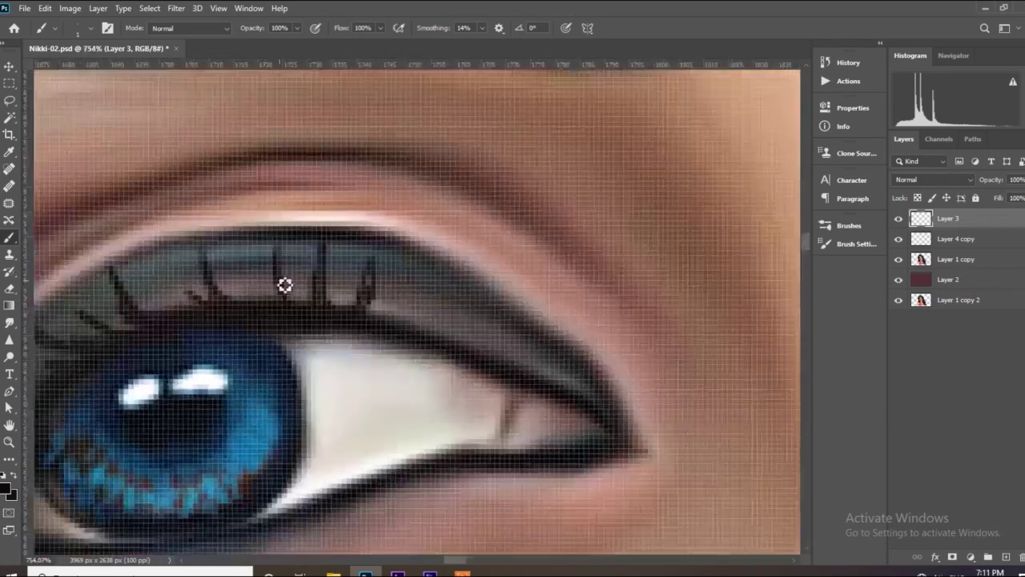
scroll(284, 284, down, 3)
scroll(537, 270, up, 2)
scroll(537, 270, up, 1)
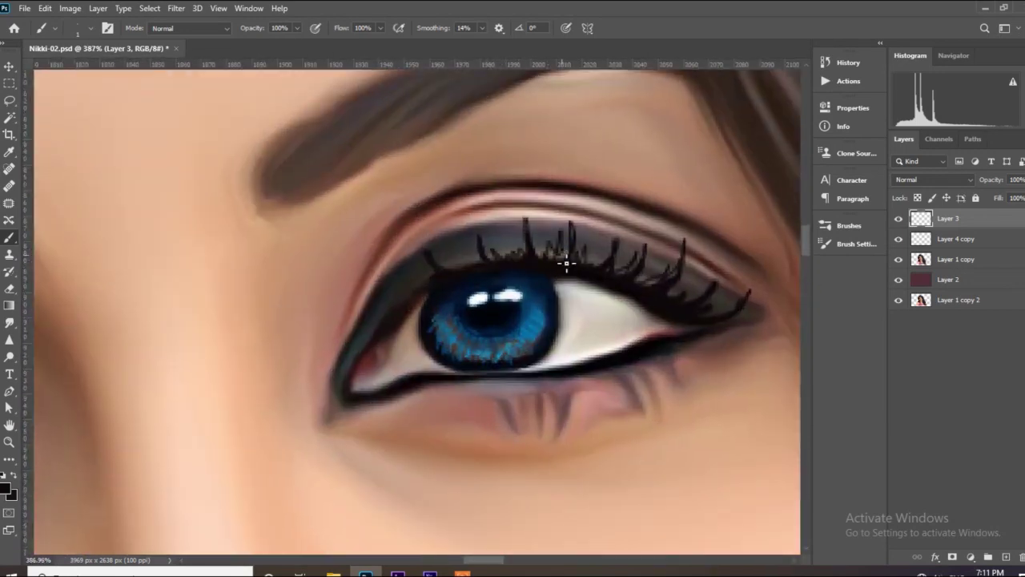
scroll(566, 263, down, 3)
scroll(566, 263, down, 1)
scroll(566, 262, up, 1)
scroll(566, 262, up, 1)
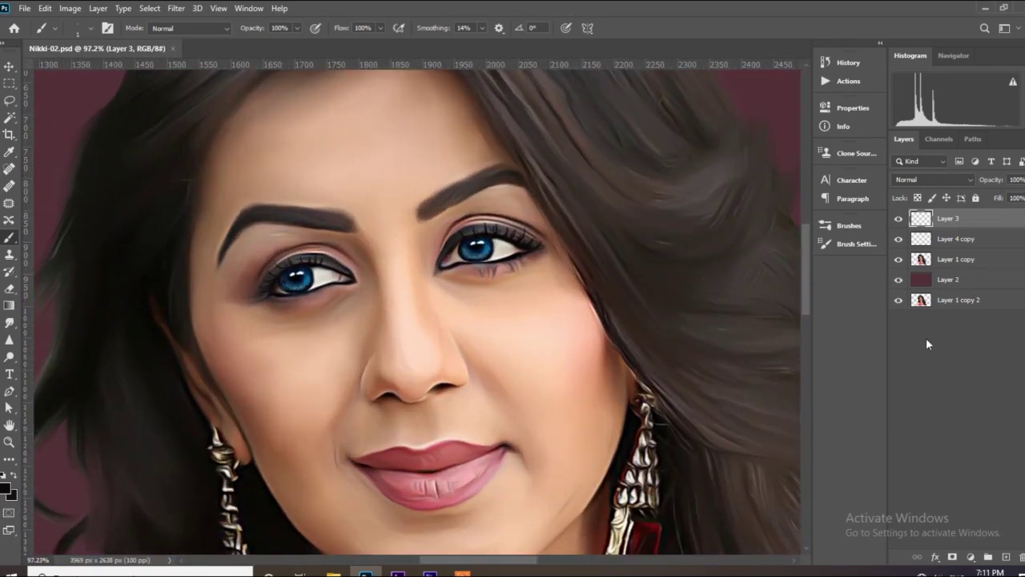
Add an empty Layer 4 above Layer 3 for the lower lashes
click(1006, 557)
scroll(272, 288, up, 4)
scroll(588, 264, up, 6)
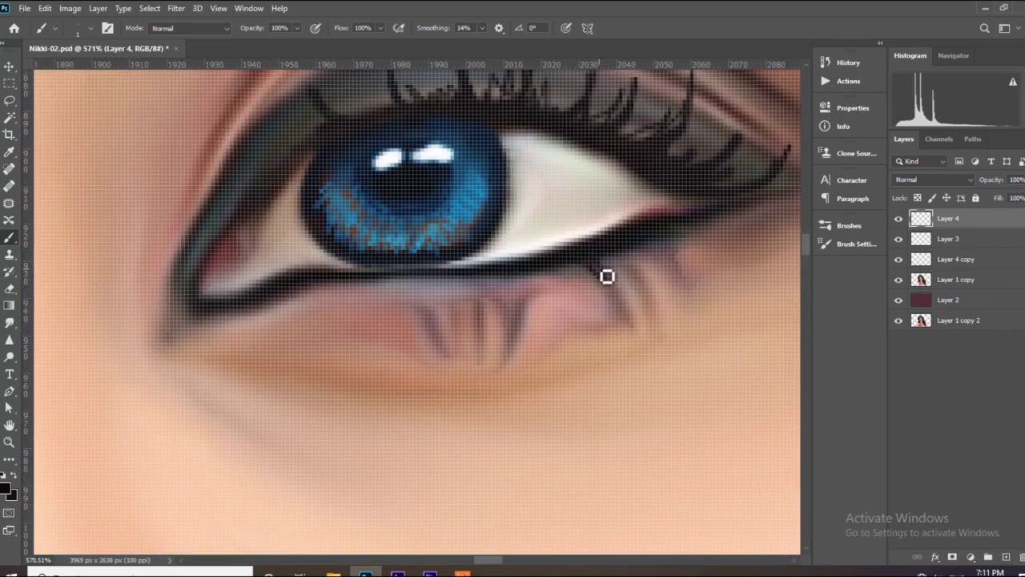
Paint short lower lashes beneath the first eye on Layer 4
scroll(663, 253, down, 3)
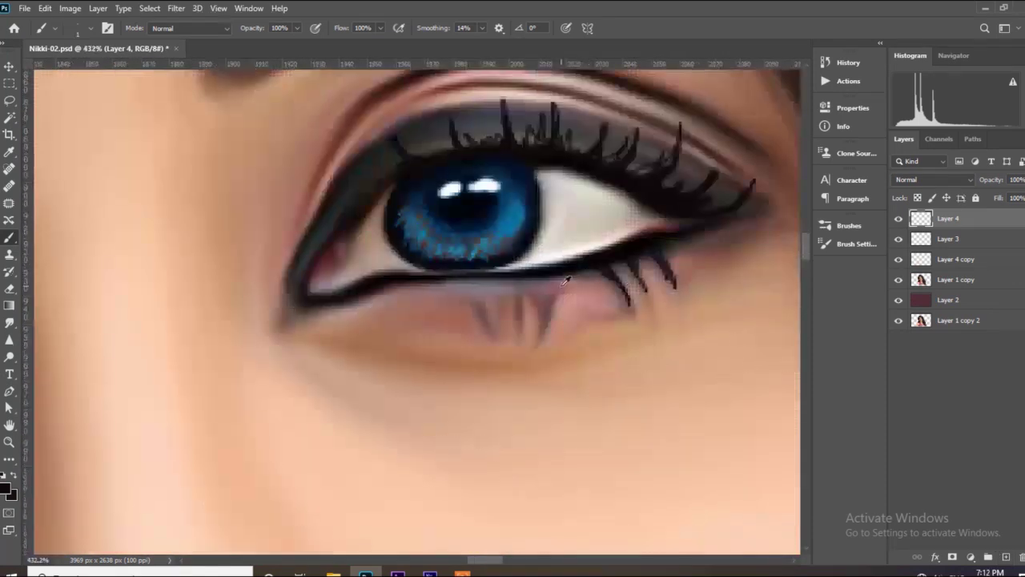
scroll(561, 288, up, 4)
drag(553, 277, 558, 293)
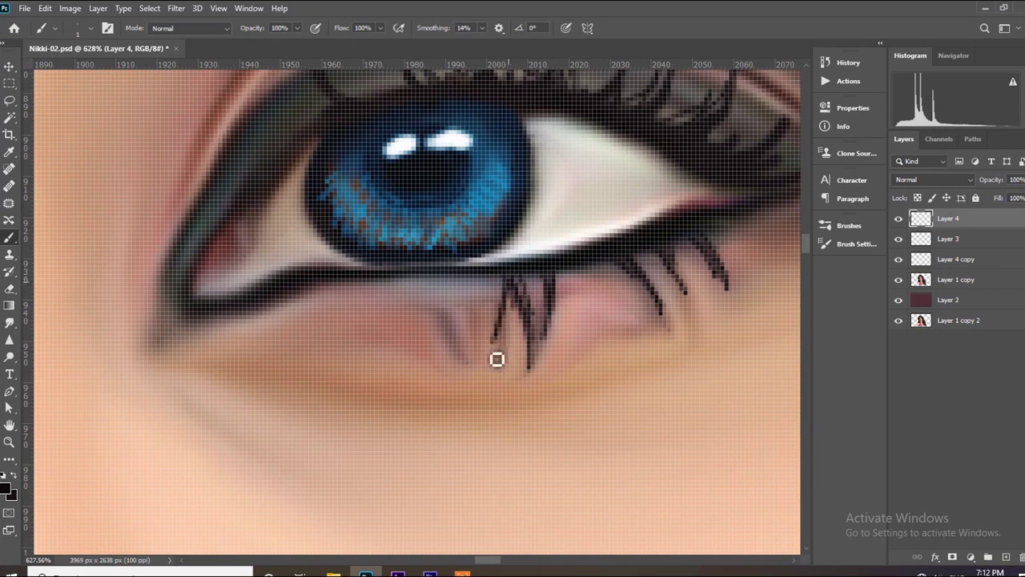
scroll(453, 290, down, 2)
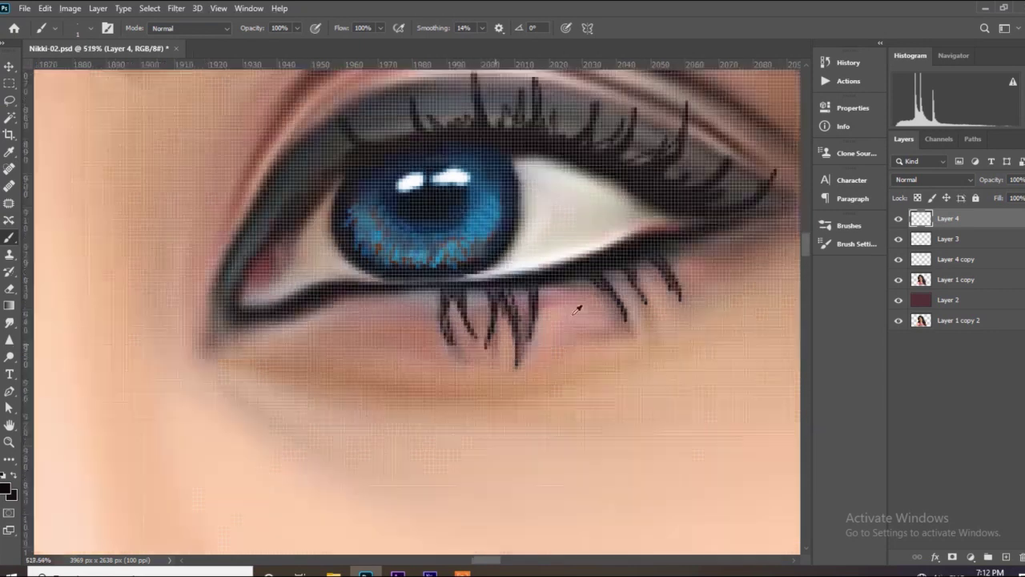
scroll(453, 290, down, 1)
scroll(336, 363, down, 1)
scroll(337, 363, up, 3)
drag(334, 341, 338, 370)
scroll(336, 363, up, 3)
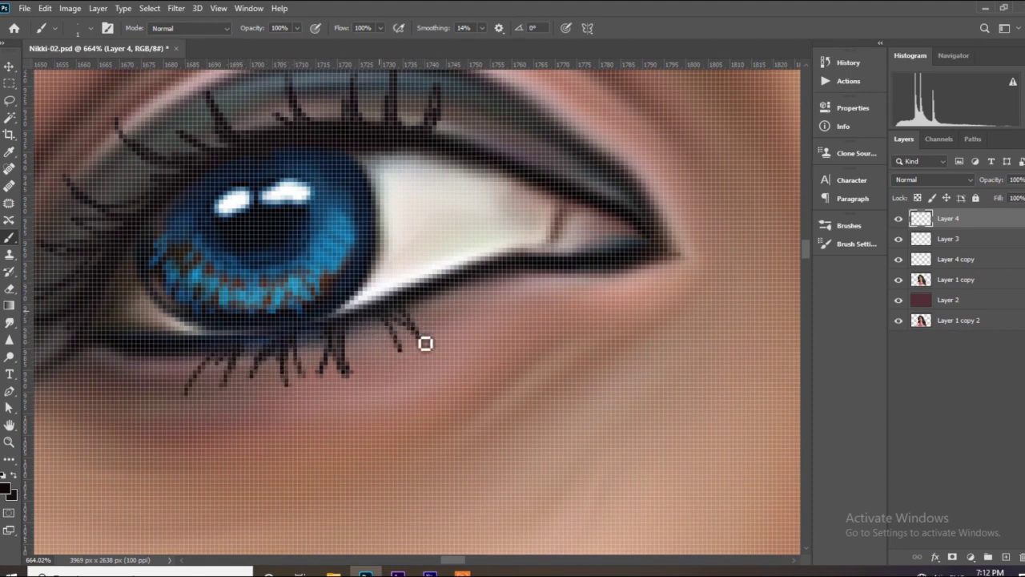
Paint lower lashes beneath the other eye
scroll(350, 334, down, 3)
scroll(417, 304, up, 1)
scroll(482, 282, up, 2)
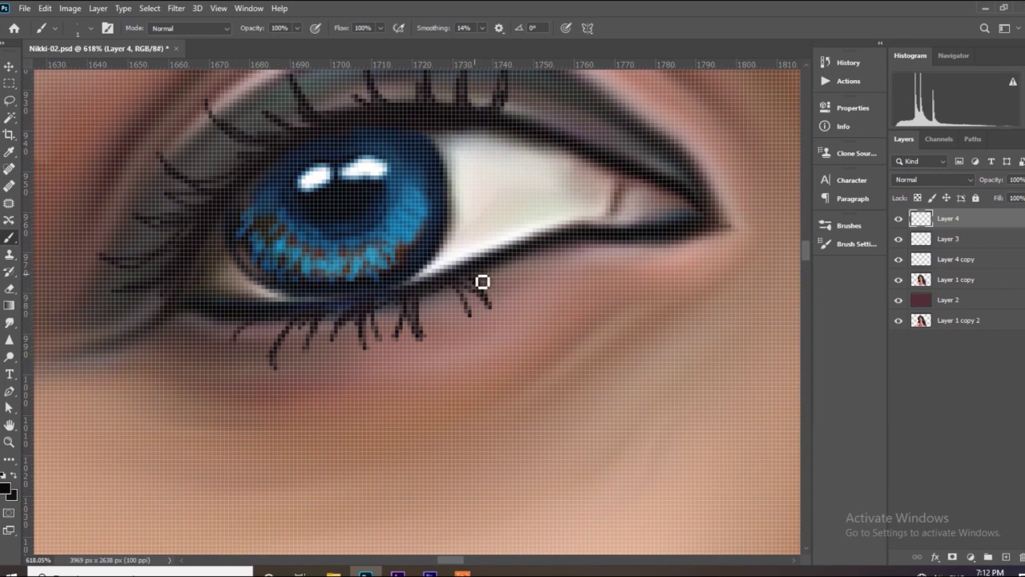
scroll(419, 341, up, 2)
drag(461, 332, 499, 360)
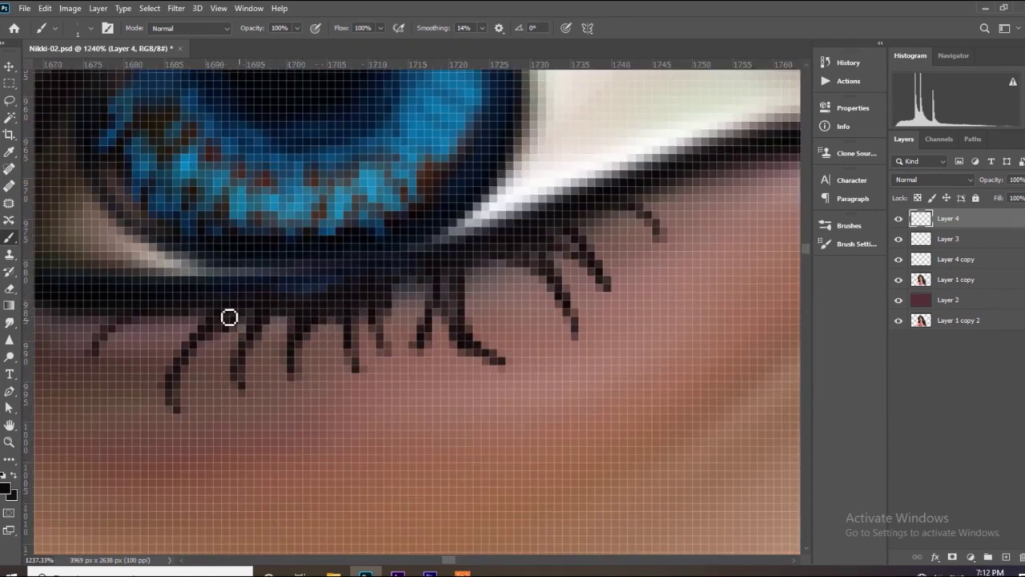
Zoom out to view the whole portrait with fully lashed eyes
scroll(229, 317, down, 3)
scroll(350, 297, down, 1)
scroll(350, 298, down, 1)
scroll(603, 233, up, 2)
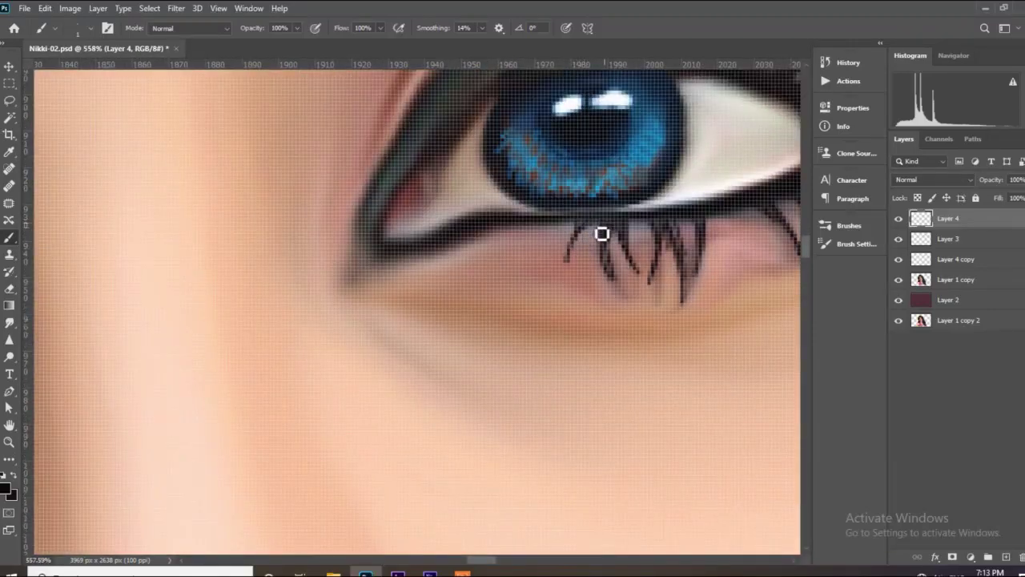
scroll(571, 233, down, 3)
scroll(398, 285, up, 4)
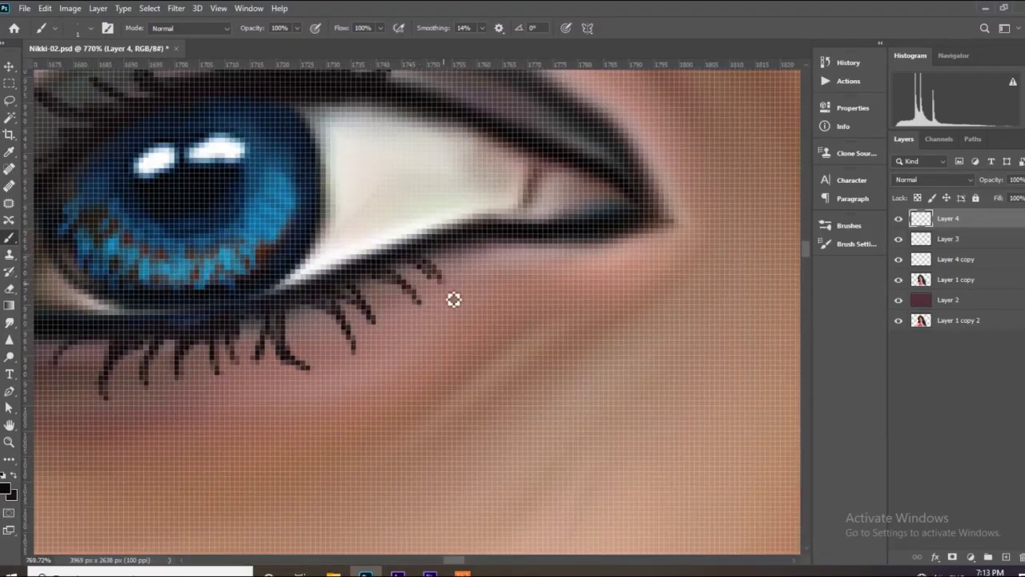
scroll(454, 300, down, 5)
scroll(411, 262, up, 3)
scroll(411, 262, up, 3)
scroll(452, 232, down, 2)
scroll(340, 291, down, 2)
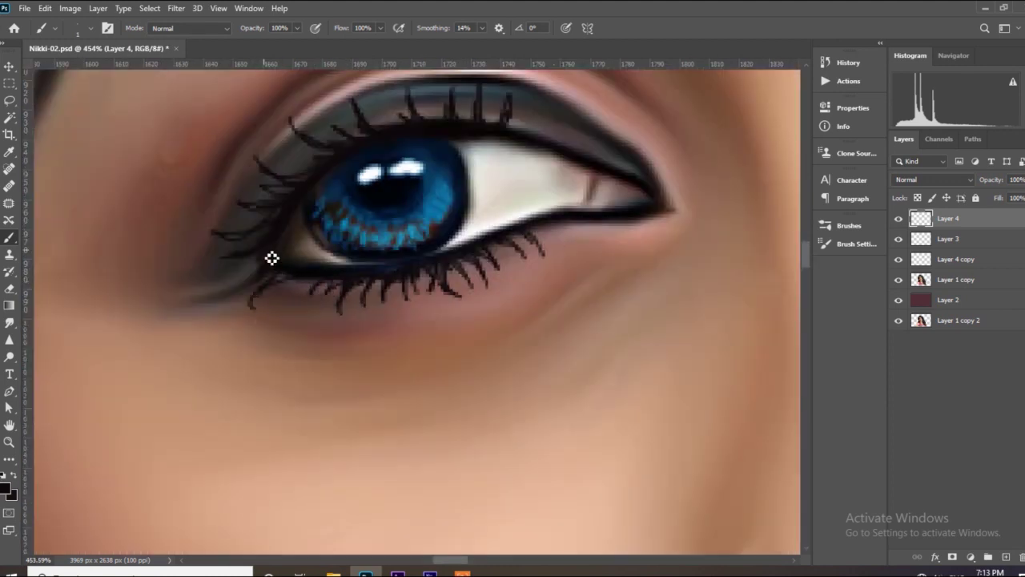
scroll(243, 253, down, 5)
scroll(417, 289, down, 1)
Apply Color Balance warming the midtones toward red and slightly yellow
scroll(417, 280, up, 1)
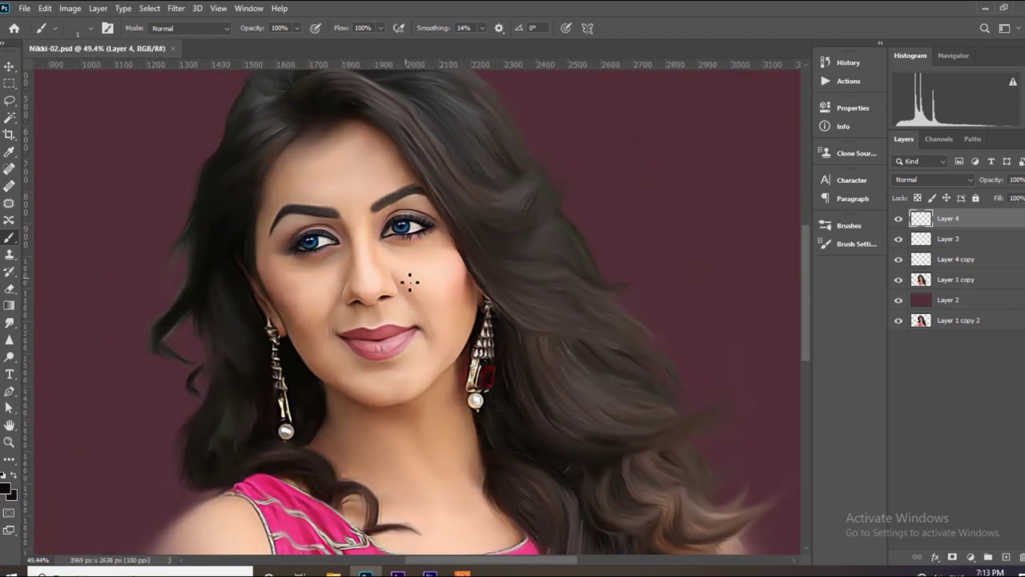
scroll(433, 282, down, 1)
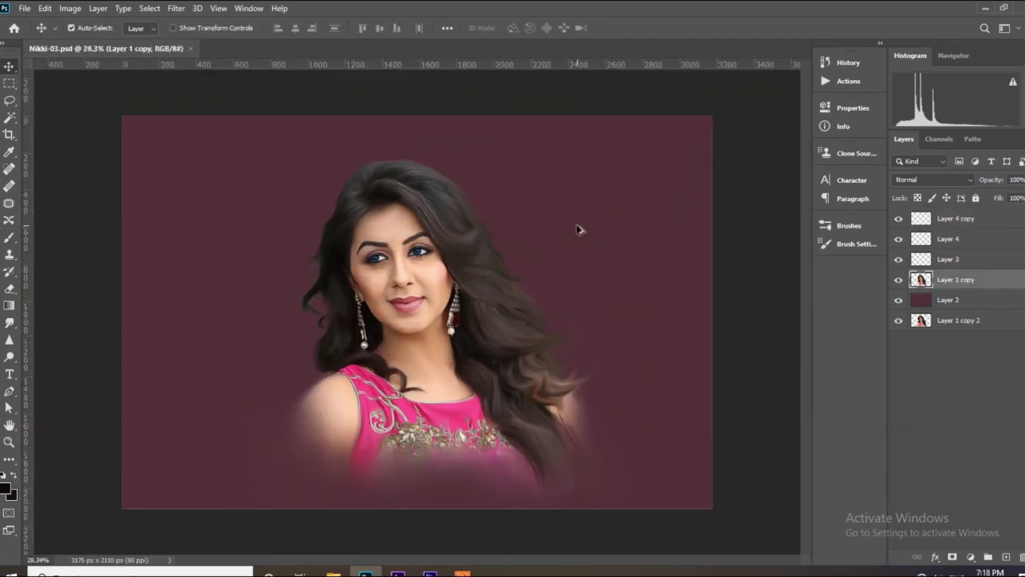
click(70, 8)
click(266, 124)
drag(699, 189, 686, 216)
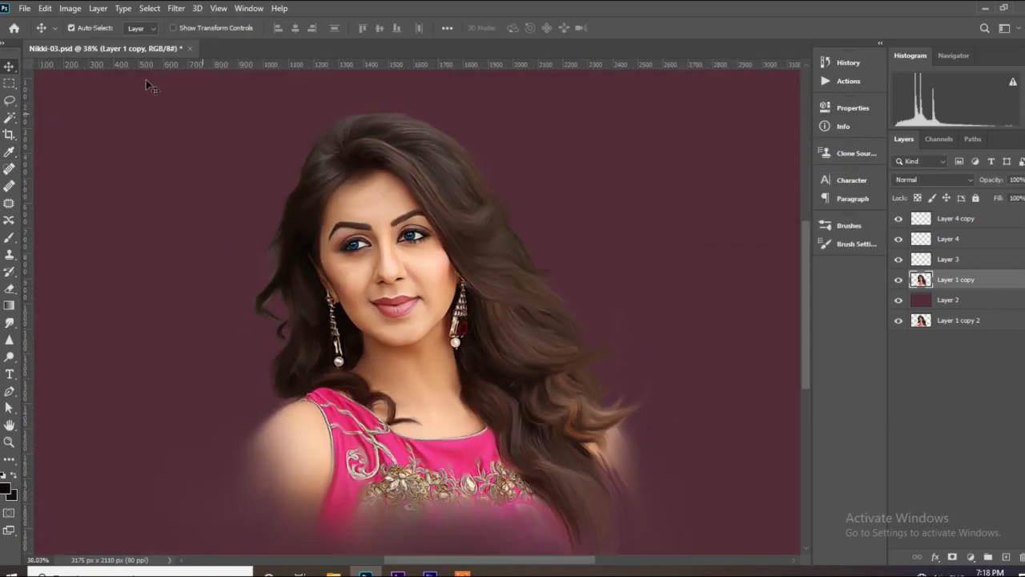
Apply Brightness/Contrast to darken the image slightly
click(70, 8)
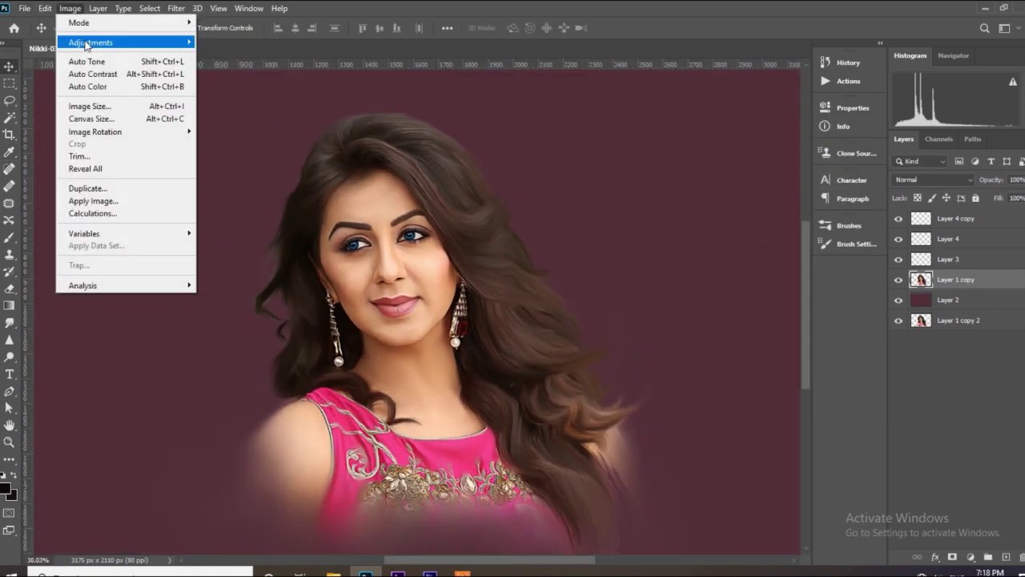
click(389, 40)
drag(596, 152, 594, 151)
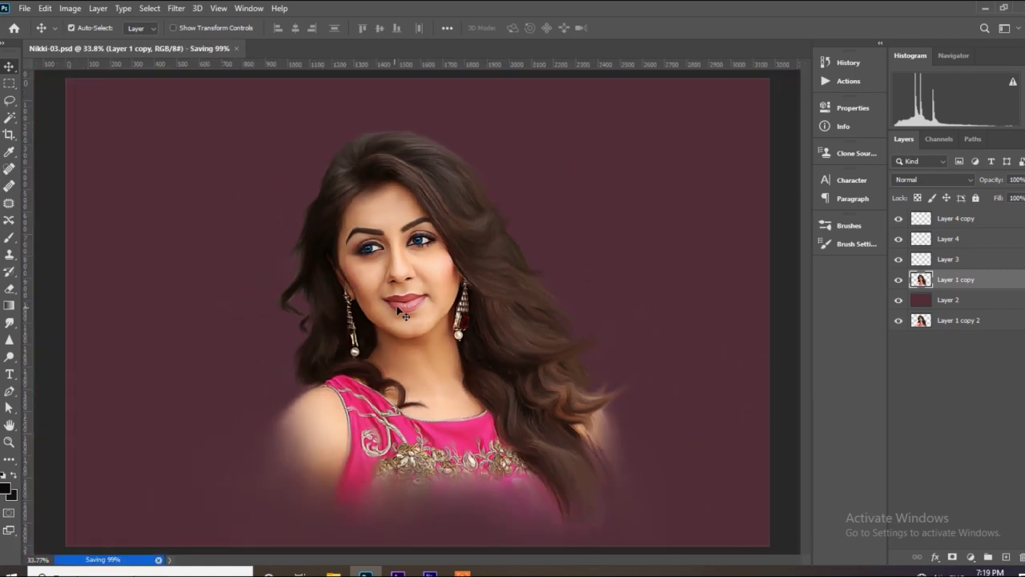
Group the painted layers into Group 1, merge the group, and move Layer 2 above it
shift+click(964, 221)
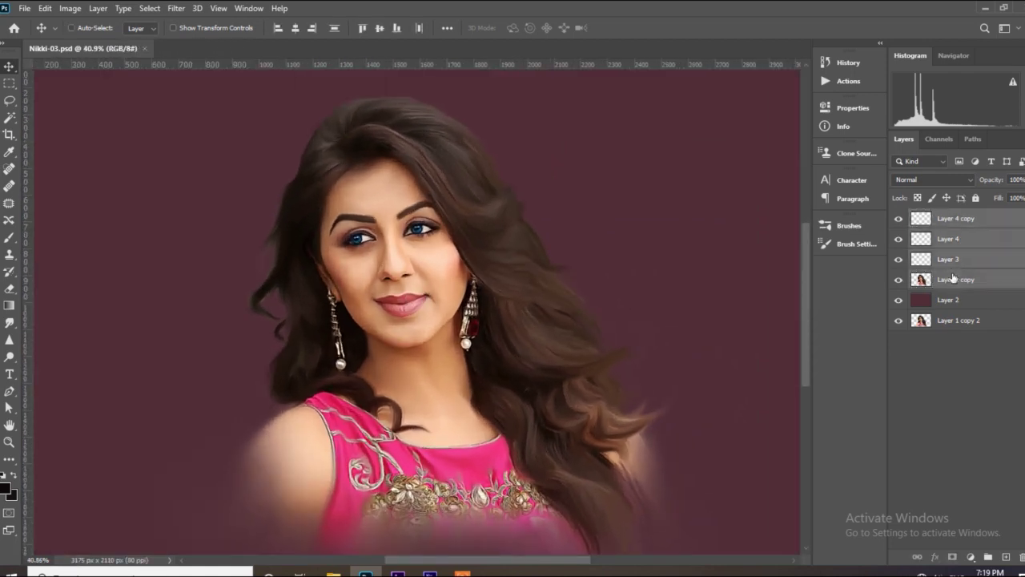
key(ctrl+g)
key(ctrl+j)
right_click(953, 220)
click(858, 458)
click(898, 237)
drag(947, 255, 947, 232)
Load a selection around the subject and add a new empty Layer 5
scroll(427, 262, down, 1)
scroll(426, 262, up, 3)
scroll(427, 262, down, 2)
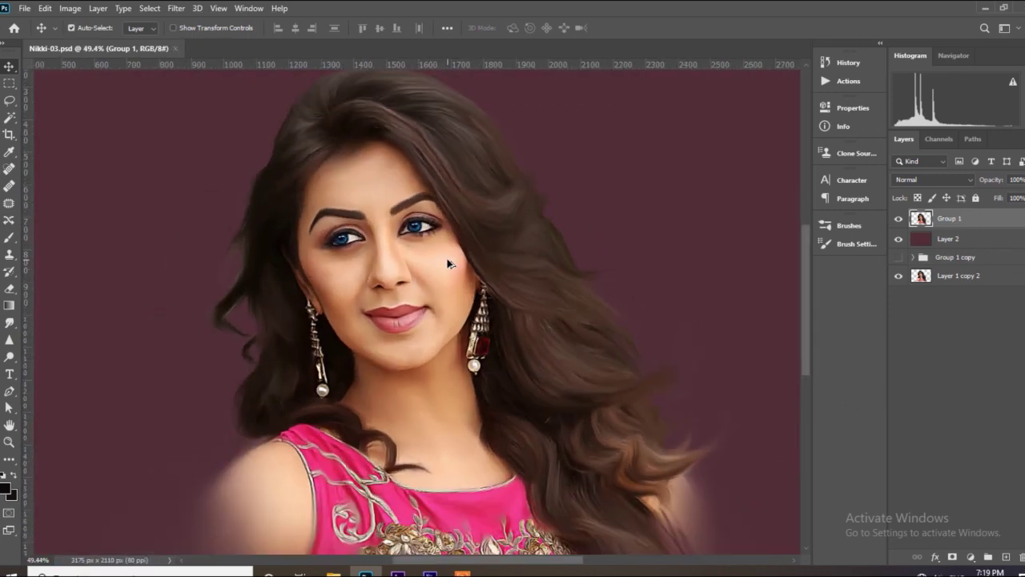
ctrl+click(921, 219)
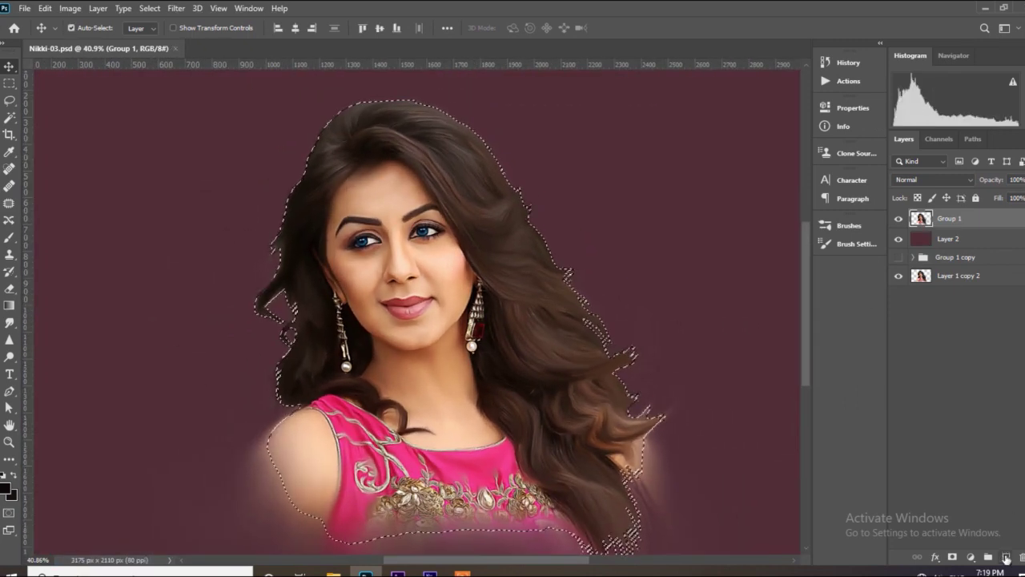
click(988, 555)
scroll(419, 269, up, 2)
Use the brush with red as foreground colour and set Layer 5's blend mode to Color
key(b)
scroll(419, 268, up, 1)
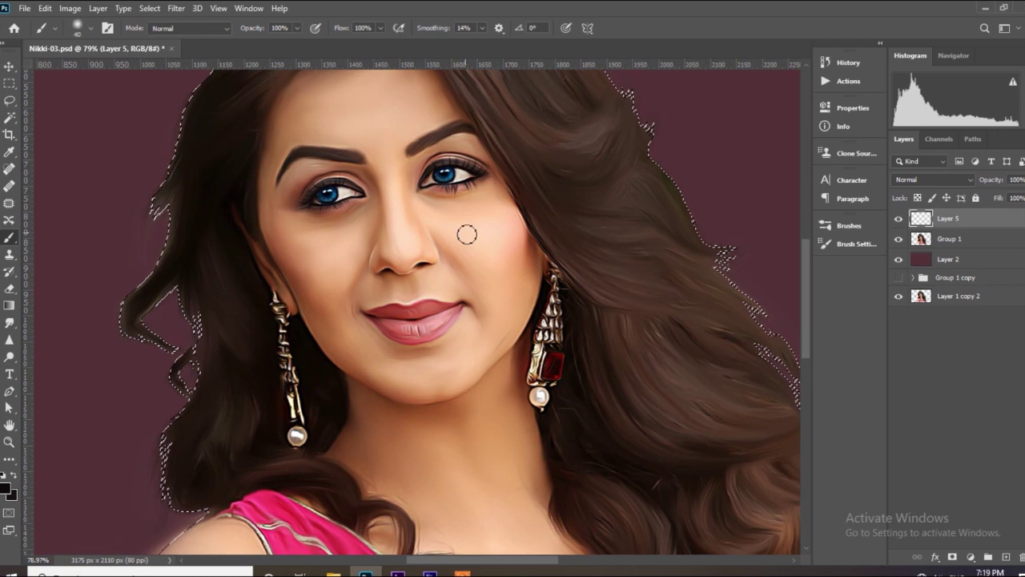
click(6, 487)
key(Return)
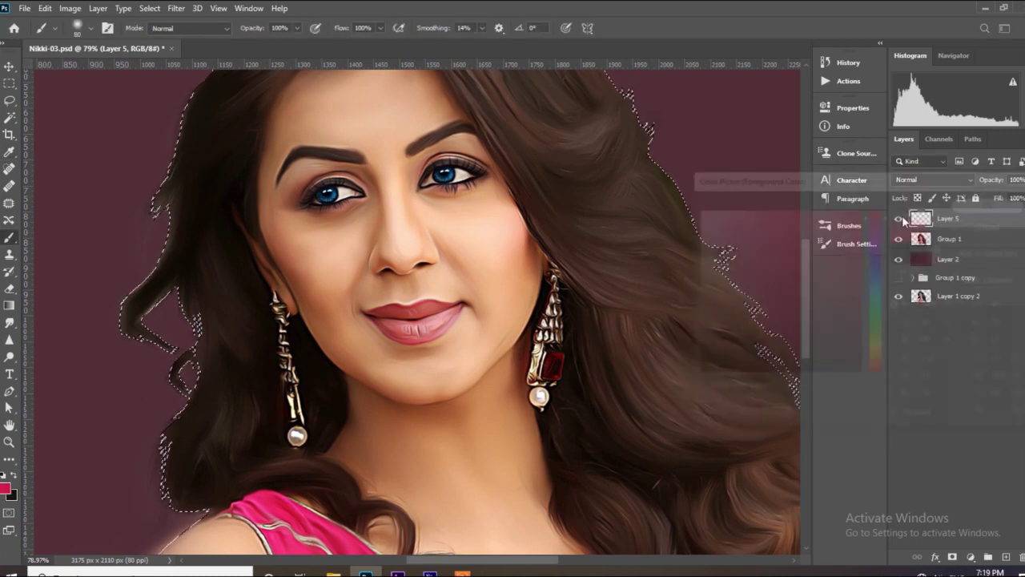
click(933, 179)
click(929, 479)
Paint pink blush on both cheeks at 9% brush opacity
click(297, 28)
drag(301, 41, 240, 41)
drag(488, 272, 497, 248)
drag(320, 264, 309, 244)
scroll(407, 345, down, 3)
scroll(406, 344, up, 2)
Drop the brush opacity to 1% for subtler blush
click(297, 28)
drag(301, 41, 293, 41)
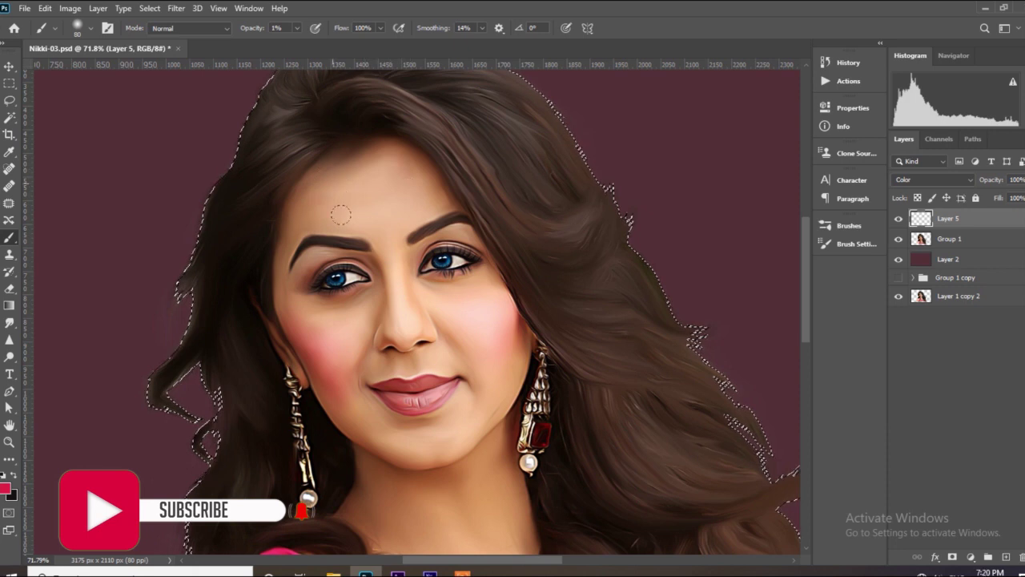
scroll(380, 224, down, 1)
scroll(419, 339, down, 1)
scroll(439, 313, up, 1)
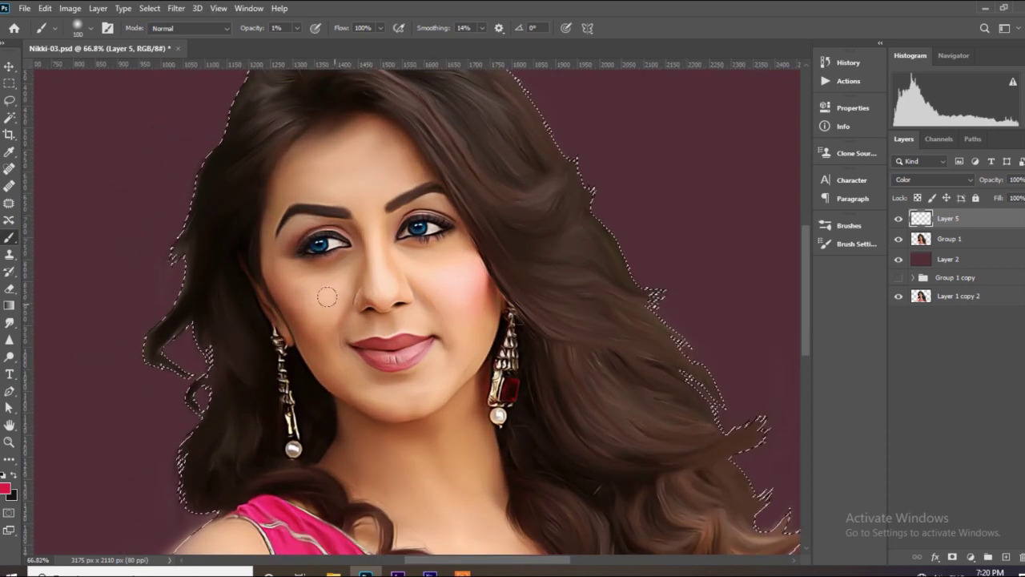
scroll(289, 292, up, 2)
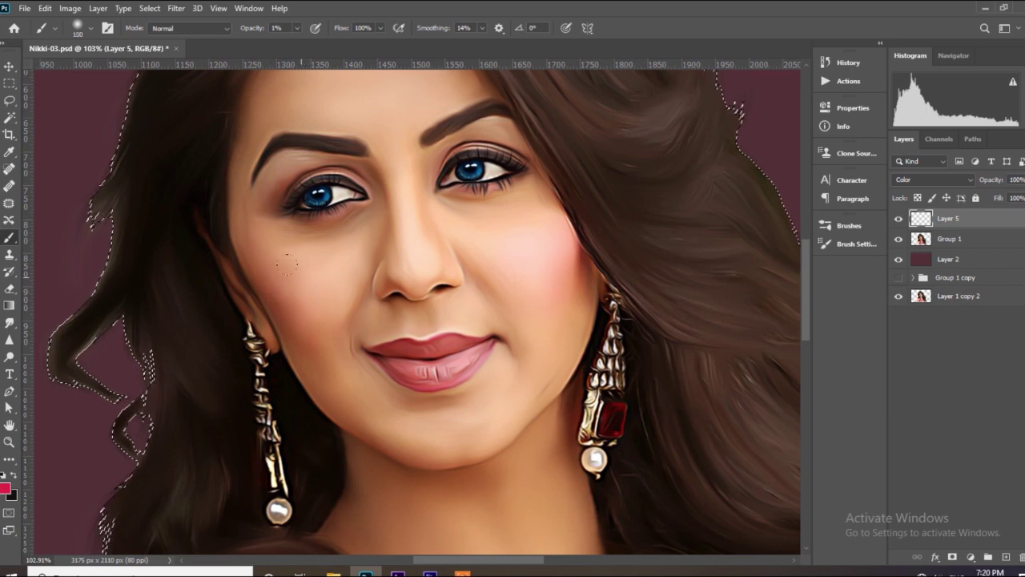
scroll(304, 320, down, 1)
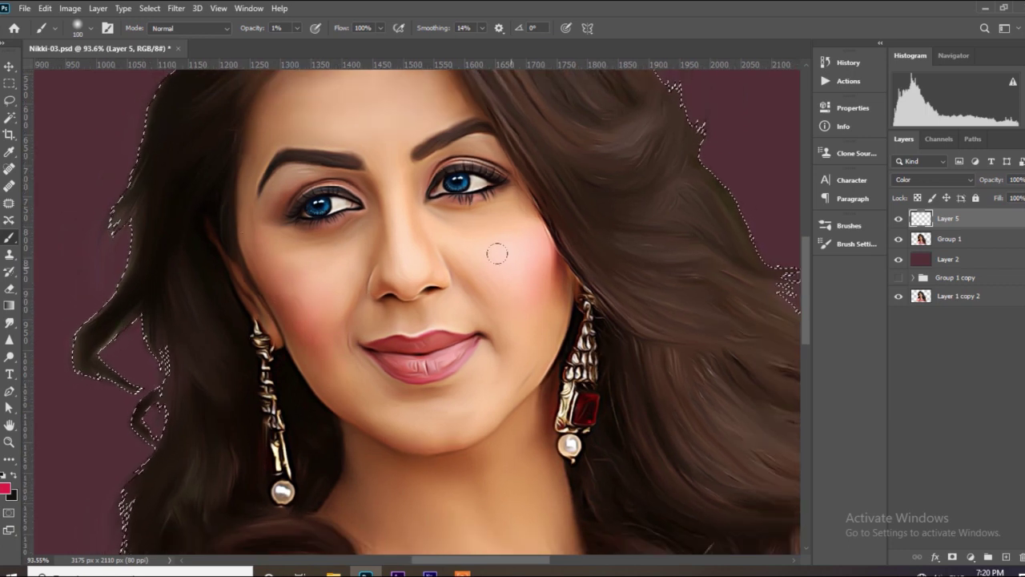
scroll(385, 249, up, 2)
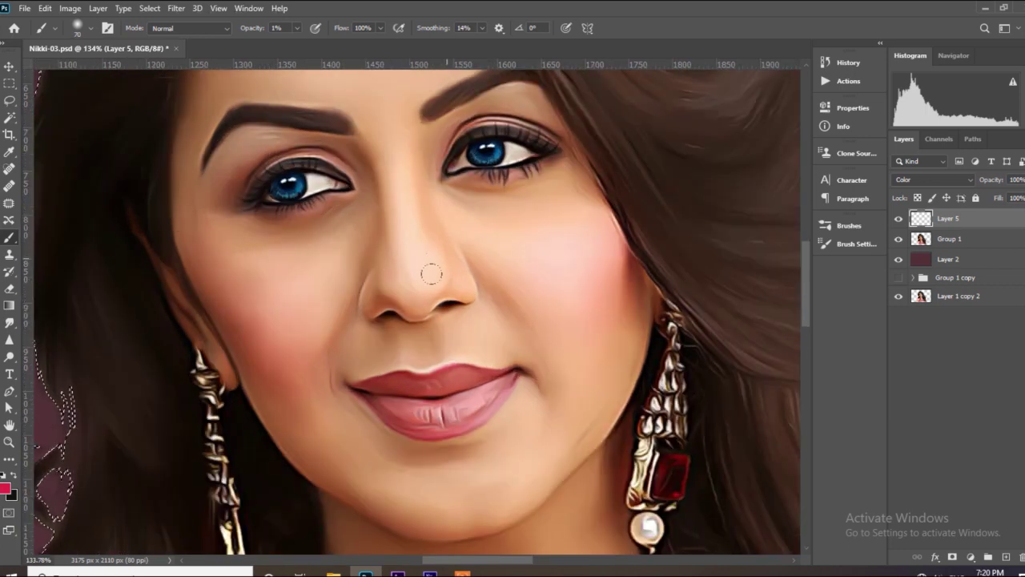
Return the brush opacity to 9% and build up blush on the cheeks and nose
click(296, 28)
click(419, 275)
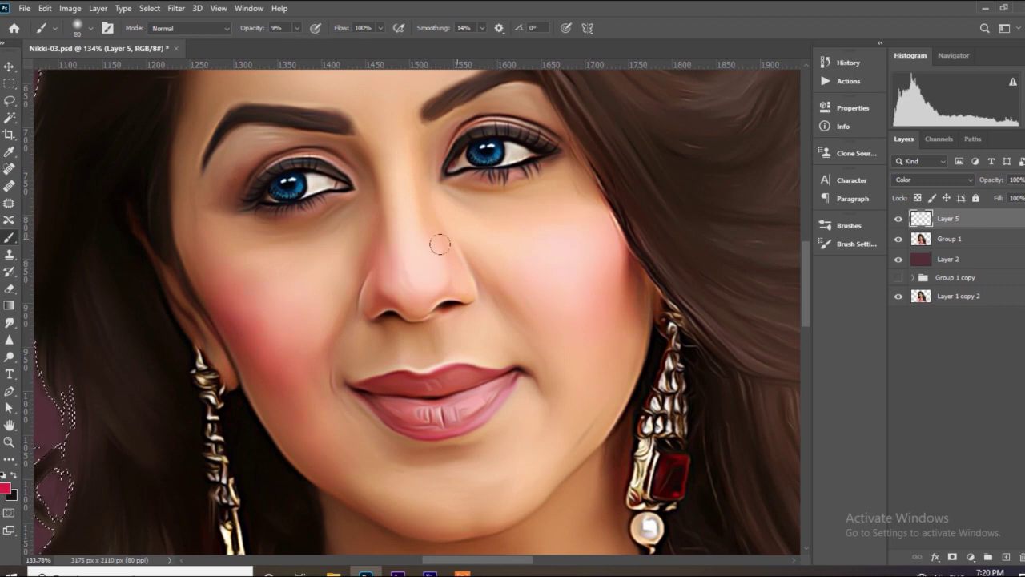
scroll(440, 244, down, 2)
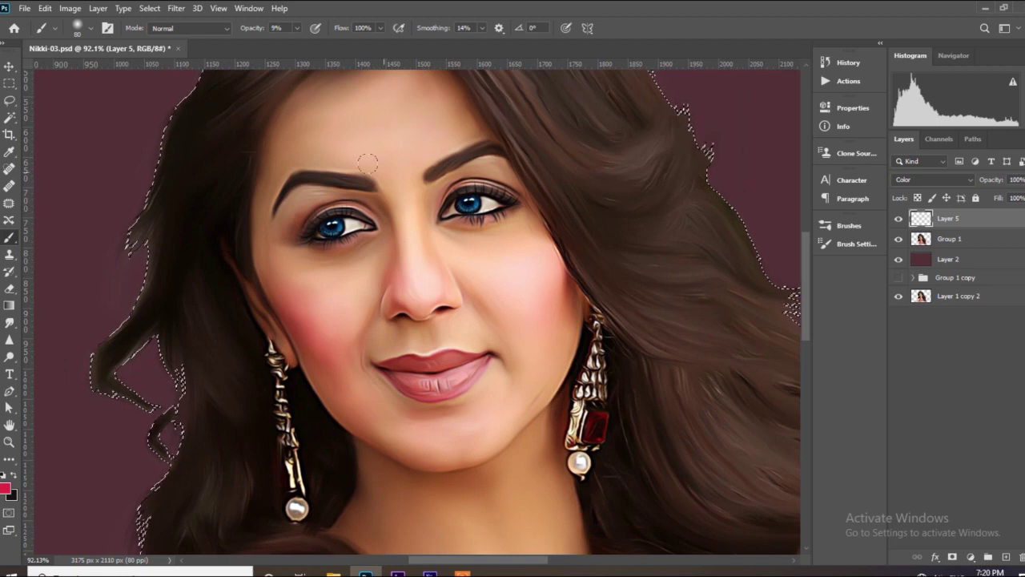
scroll(367, 163, down, 2)
scroll(384, 432, down, 2)
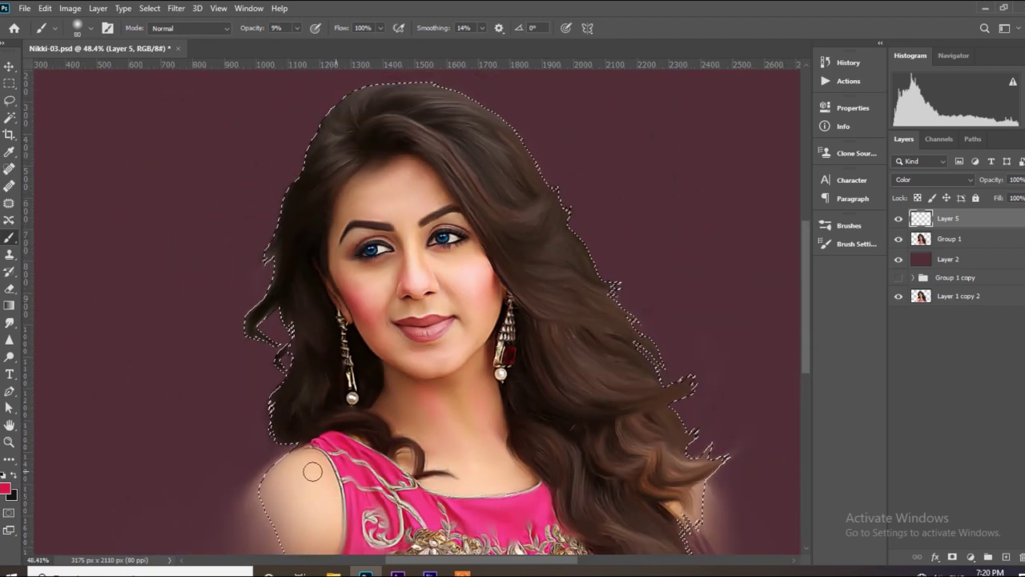
scroll(469, 277, up, 1)
scroll(469, 277, up, 1)
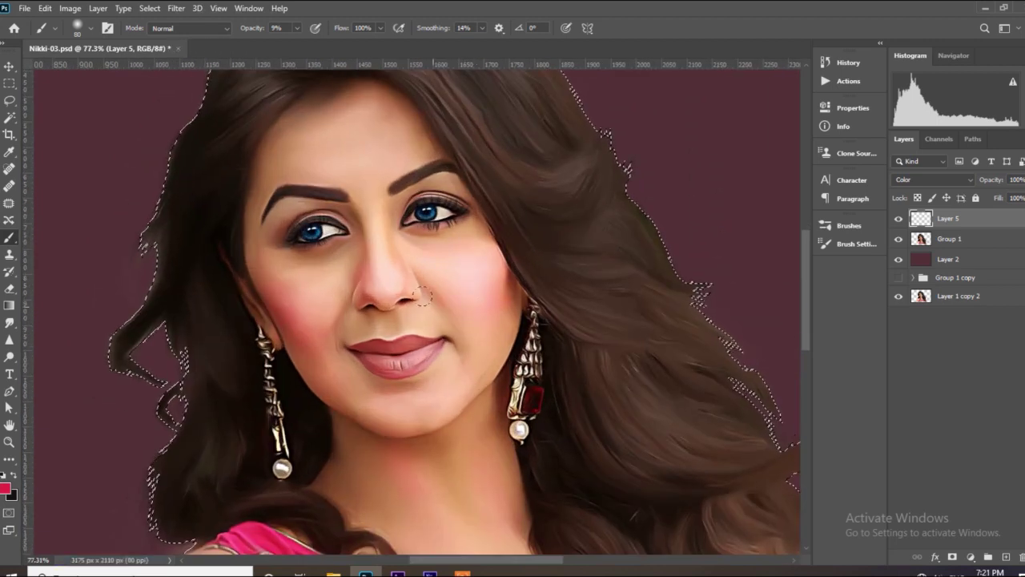
scroll(280, 225, down, 2)
scroll(264, 200, up, 1)
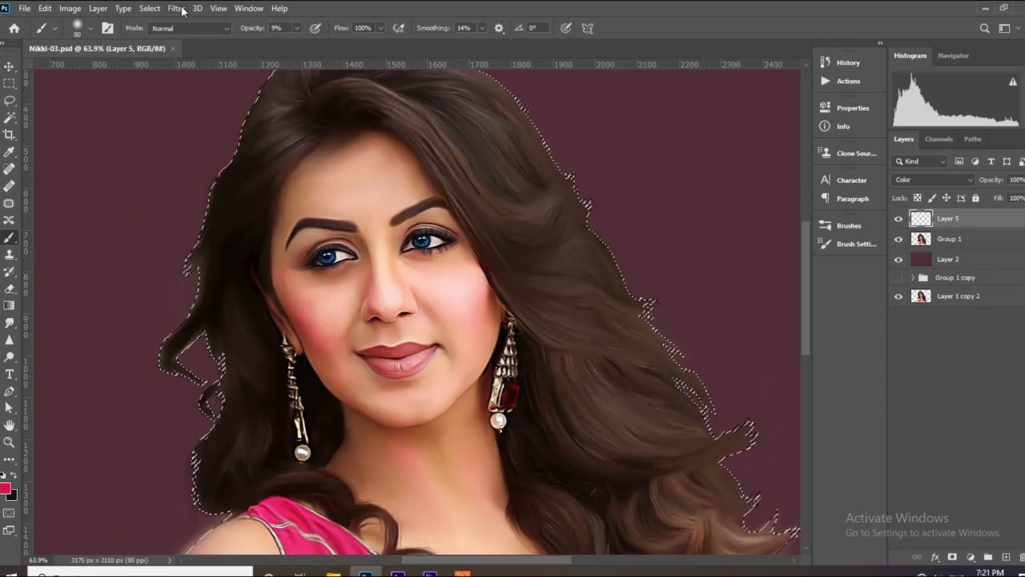
Soften the blush with a Box Blur and clear the subject selection
click(176, 8)
click(366, 194)
key(Return)
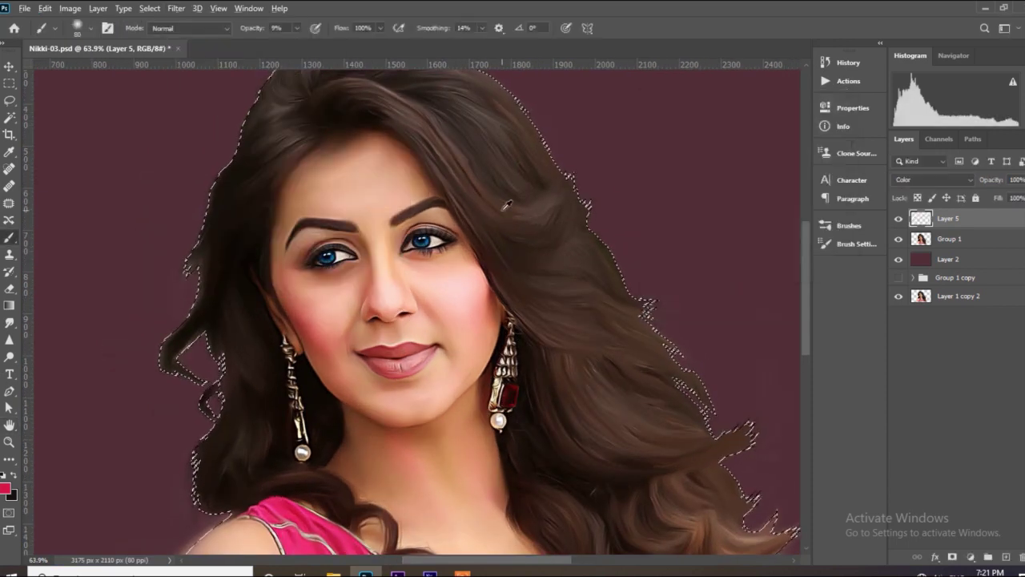
scroll(504, 215, down, 2)
key(ctrl+d)
scroll(465, 251, up, 2)
scroll(420, 260, down, 1)
scroll(420, 260, up, 1)
Add a new Layer 6 and set the foreground colour to a dark red
click(989, 557)
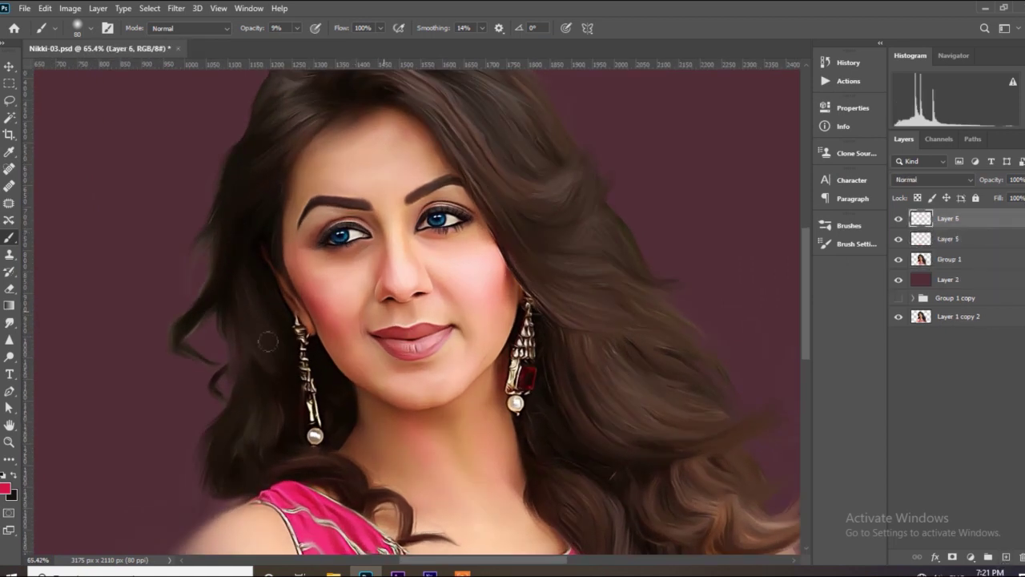
key(i)
click(6, 487)
click(844, 270)
drag(877, 225, 881, 382)
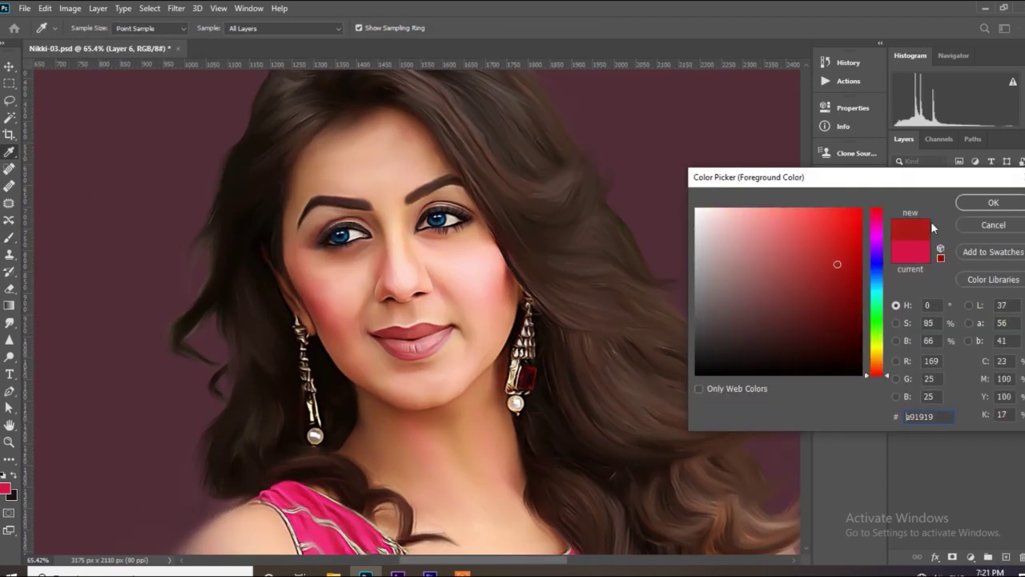
click(993, 203)
Set Layer 6 to Color blend mode, with the brush at 6% opacity and size 100
key(b)
click(933, 179)
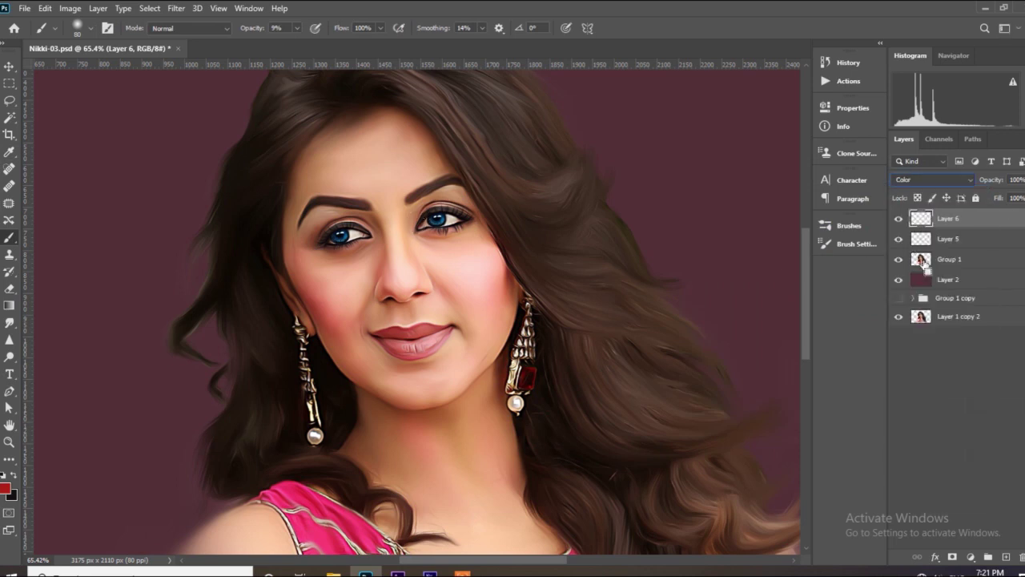
ctrl+click(925, 264)
key(0)
key(6)
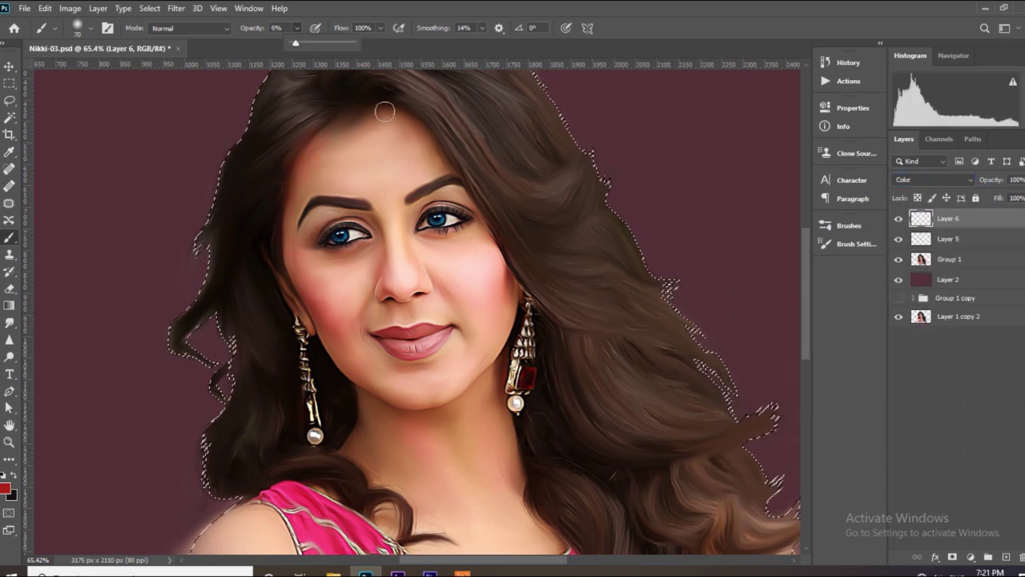
key(bracketright)
key(bracketright)
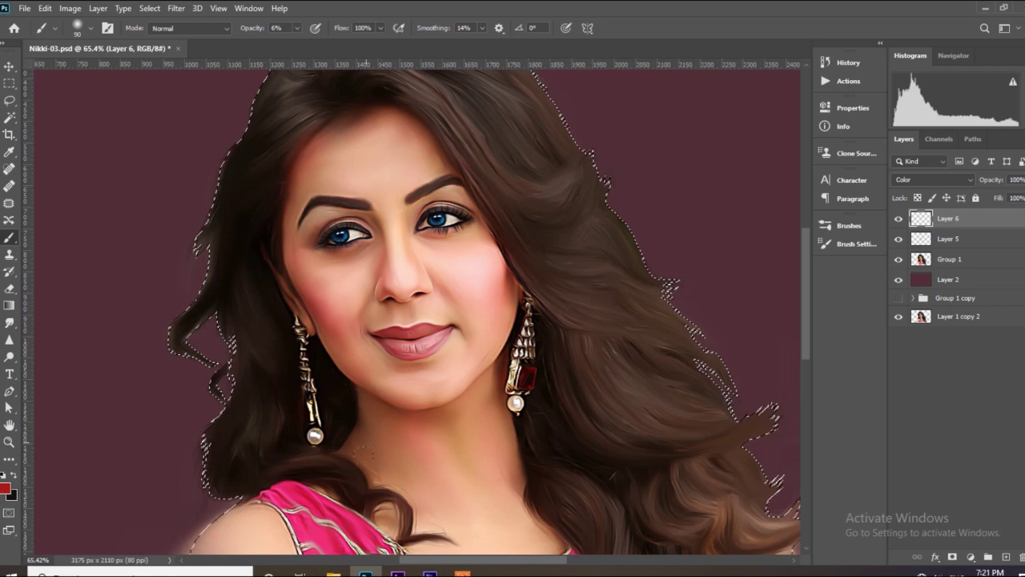
key(bracketright)
Brush faint dark-red tint over the face, neck and shoulders, resizing the brush from 60 to 150
scroll(369, 179, up, 2)
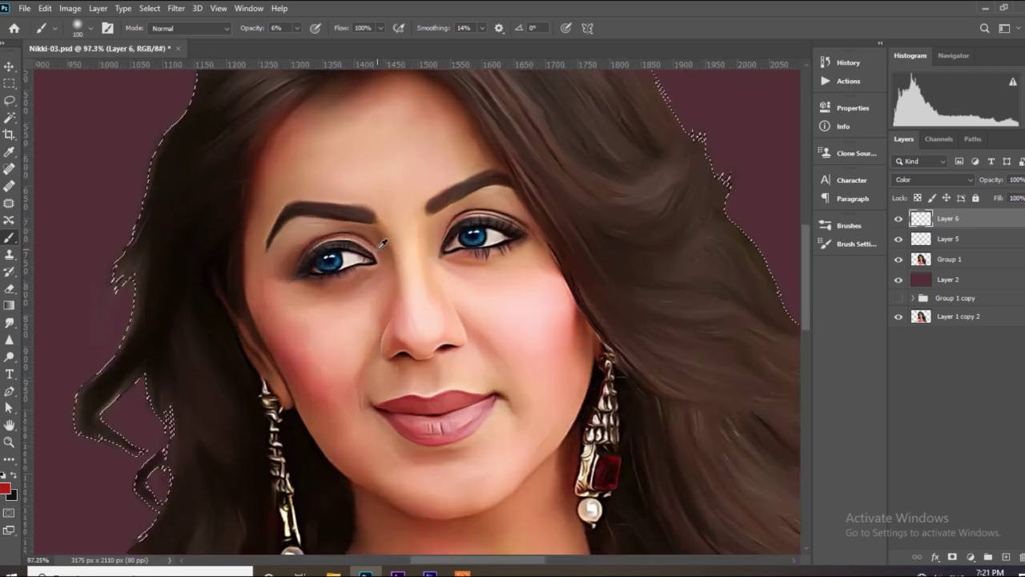
scroll(381, 244, up, 1)
key(bracketleft)
key(bracketleft)
key(bracketleft)
scroll(473, 217, down, 3)
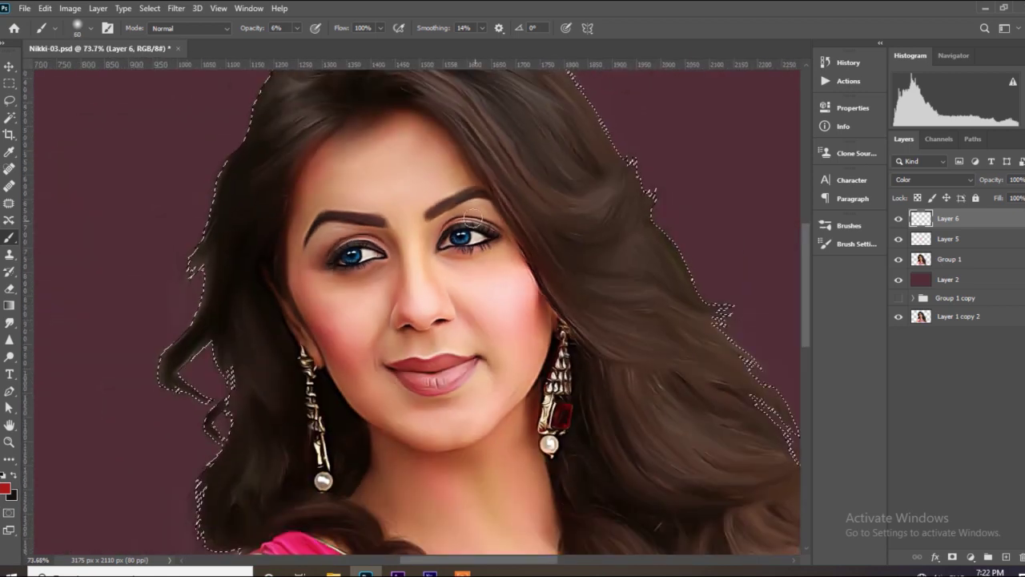
scroll(472, 218, down, 1)
scroll(464, 362, down, 3)
scroll(469, 440, up, 2)
scroll(414, 403, up, 2)
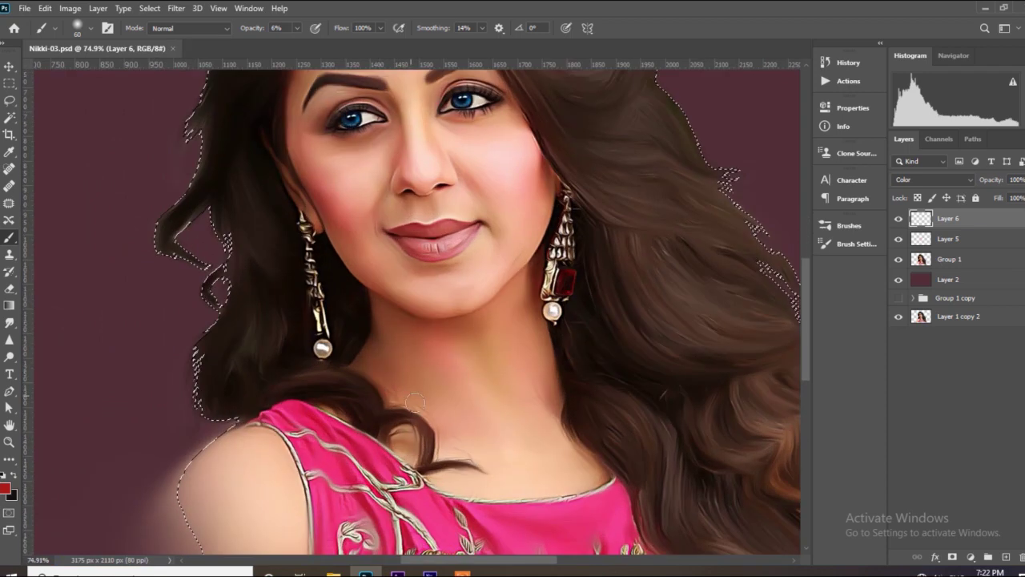
scroll(330, 364, down, 2)
key(bracketright)
key(bracketright)
key(bracketright)
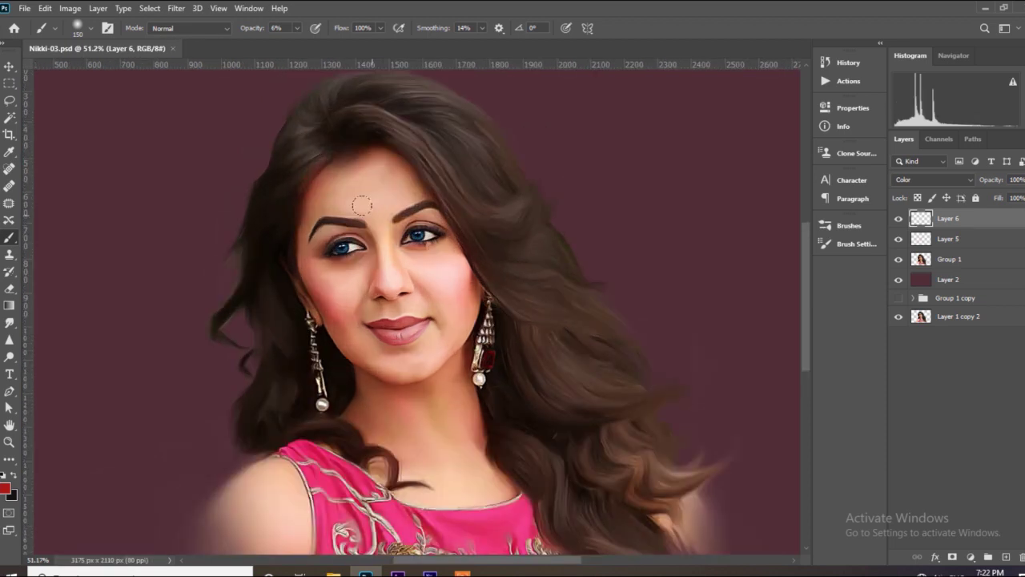
Check Layer 5, return to Layer 6, and apply a Filter > Blur effect to it
scroll(361, 206, up, 2)
click(922, 232)
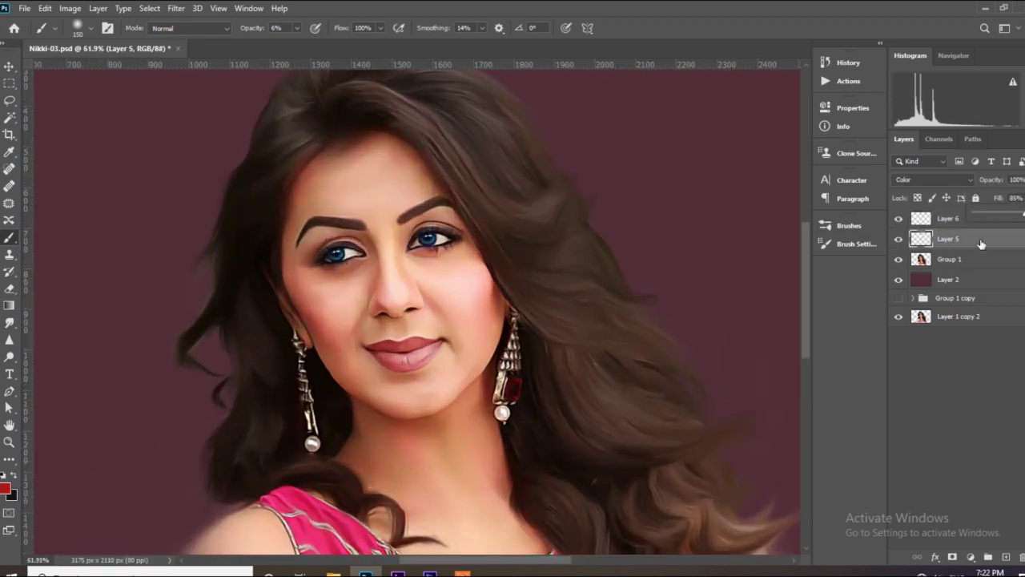
scroll(657, 279, down, 1)
click(941, 226)
scroll(531, 213, down, 2)
scroll(626, 227, up, 1)
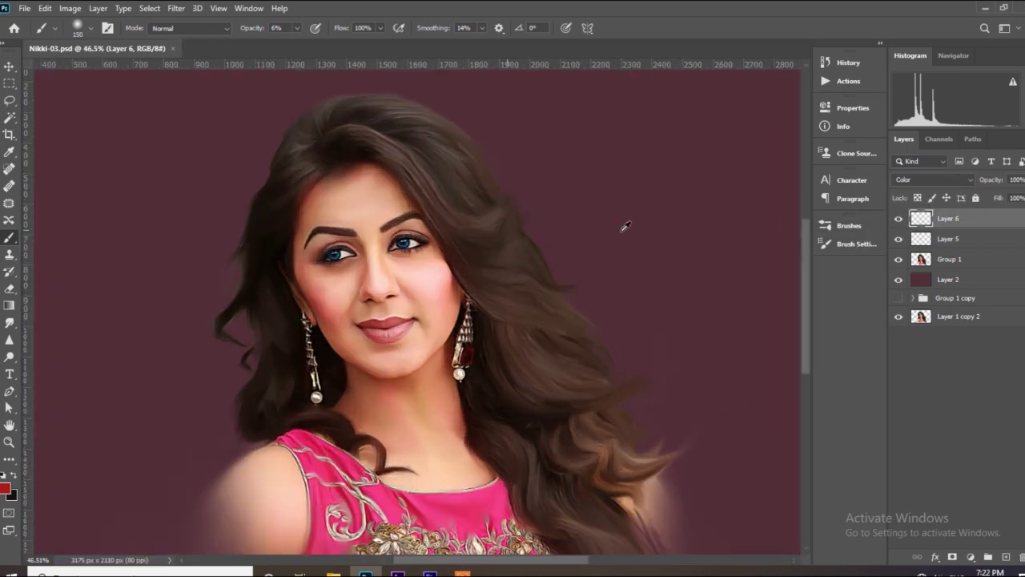
click(176, 8)
mouse_move(184, 156)
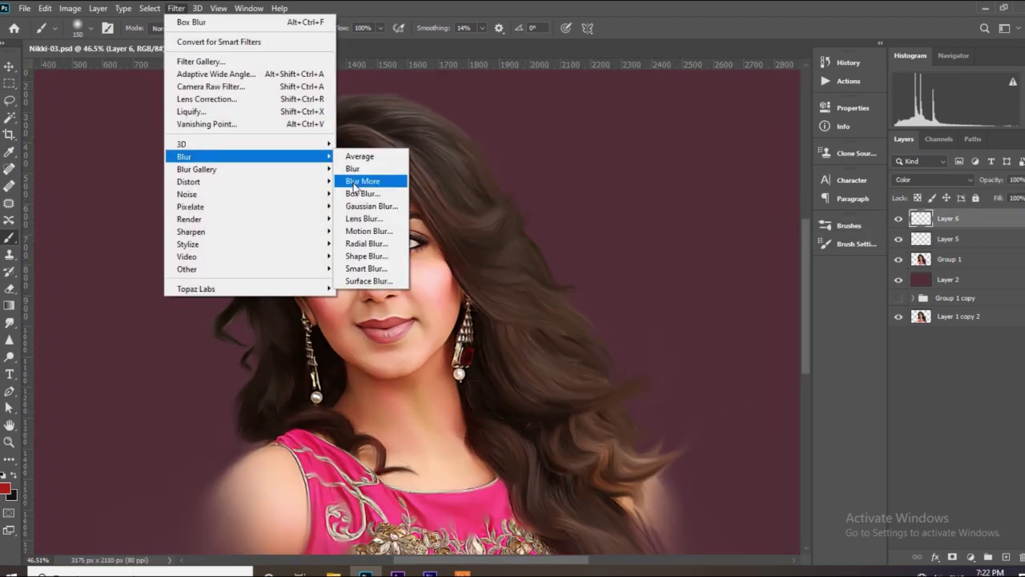
click(370, 189)
click(814, 126)
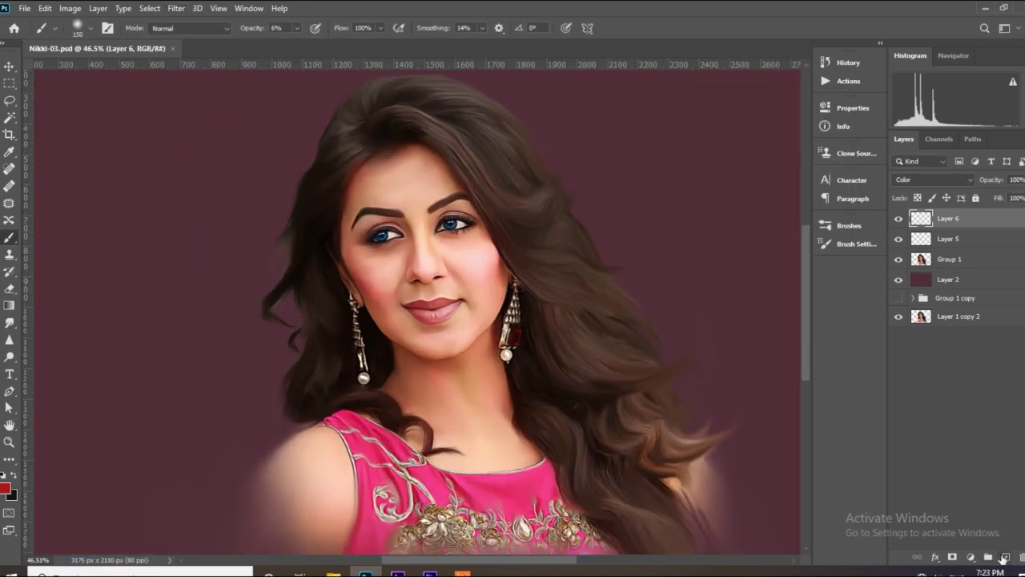
Set the foreground colour to warm orange and switch Layer 7 to Color blend mode
click(5, 488)
click(878, 355)
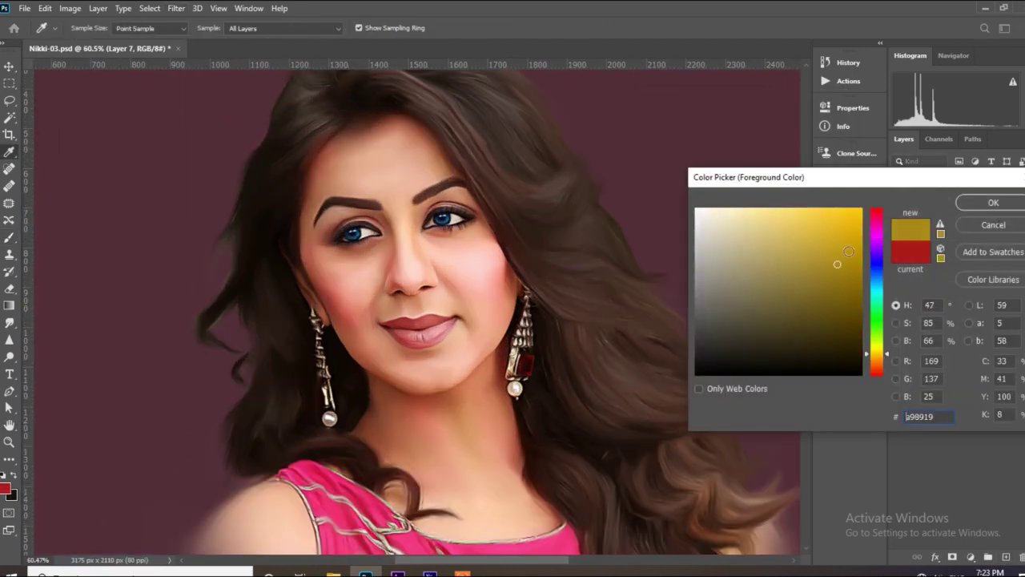
click(820, 226)
drag(878, 355, 884, 364)
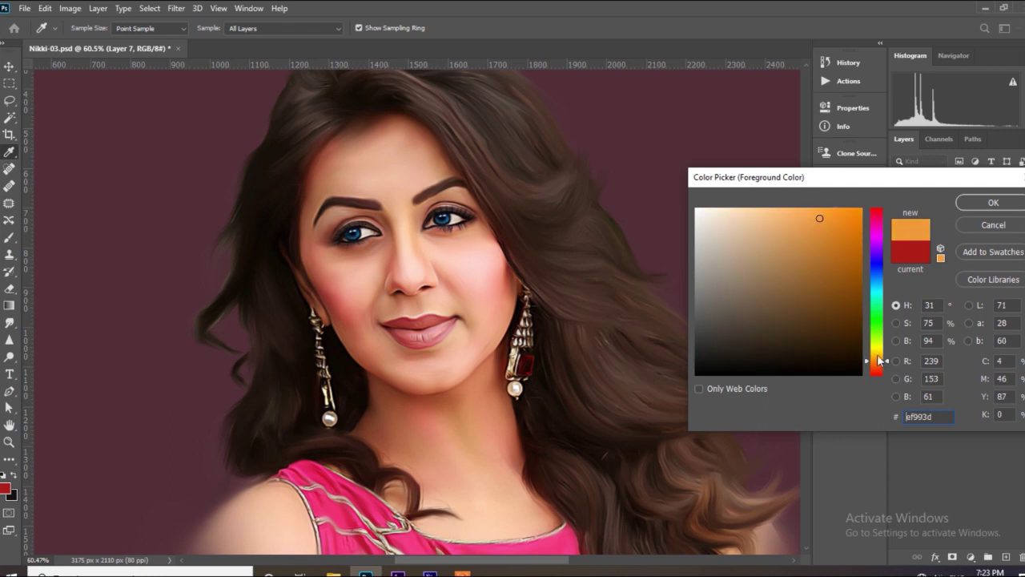
click(991, 202)
key(b)
click(933, 179)
click(921, 472)
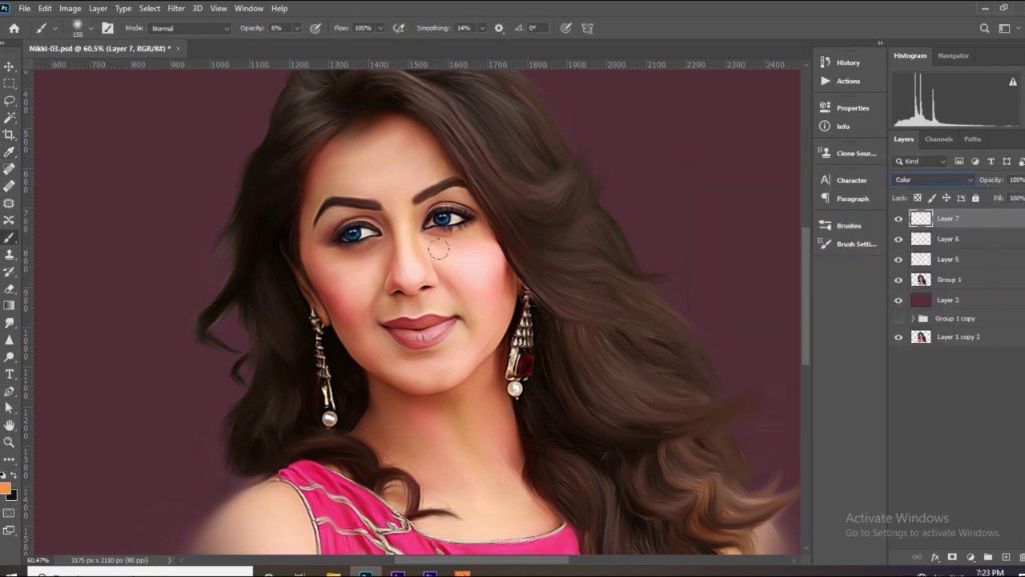
Brush the orange tint over the face skin, then add a new Layer 8 above Layer 7
scroll(416, 248, up, 2)
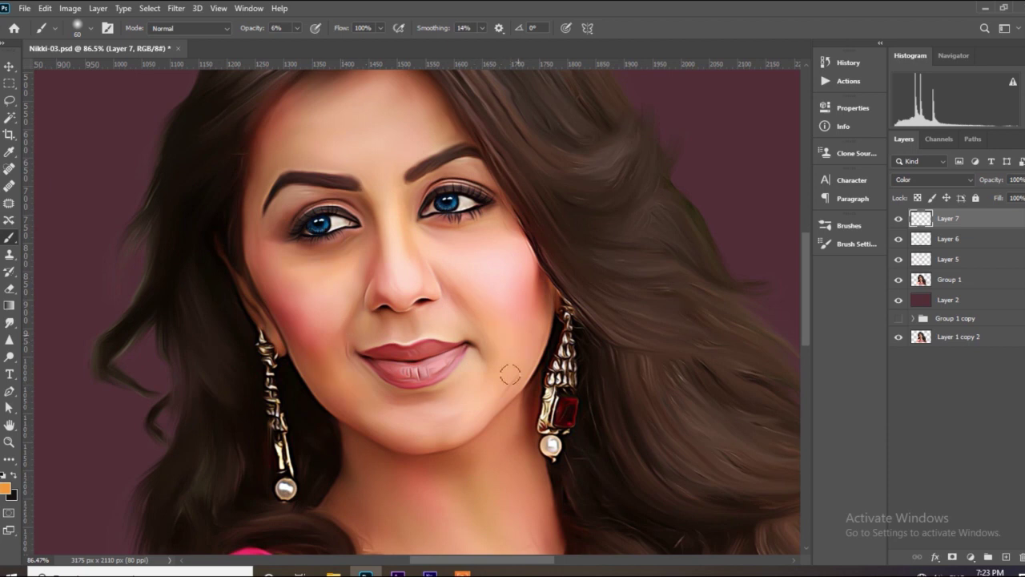
scroll(510, 374, down, 1)
scroll(470, 217, down, 2)
scroll(435, 235, down, 1)
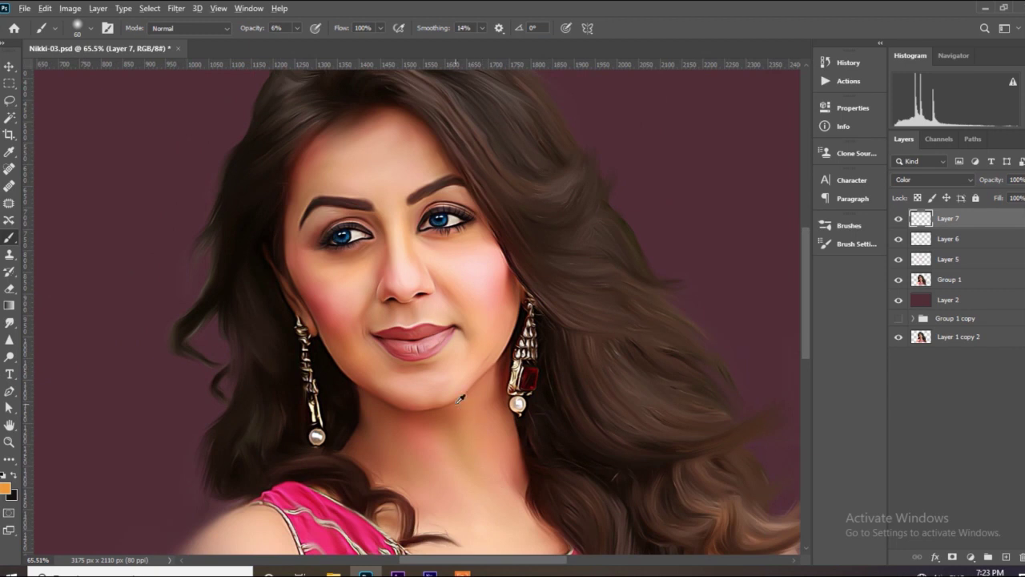
scroll(460, 398, up, 1)
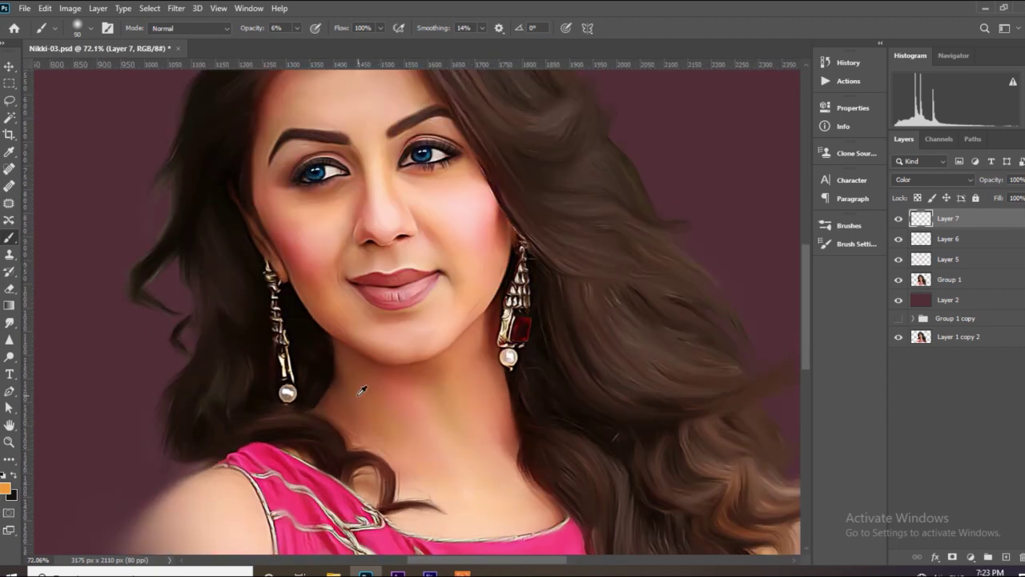
scroll(362, 390, down, 4)
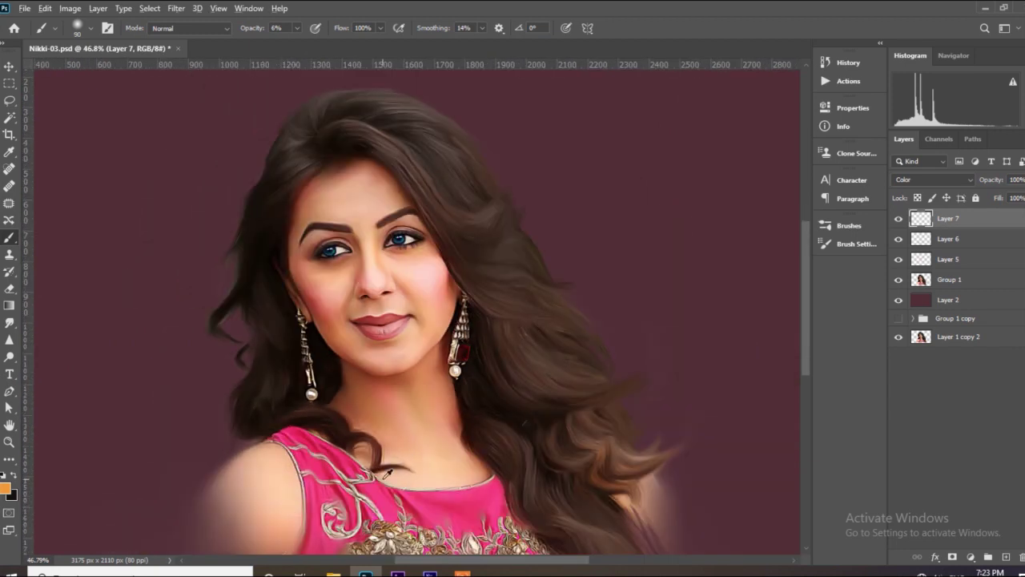
scroll(368, 416, up, 2)
scroll(344, 336, up, 3)
scroll(320, 264, up, 3)
scroll(302, 193, up, 4)
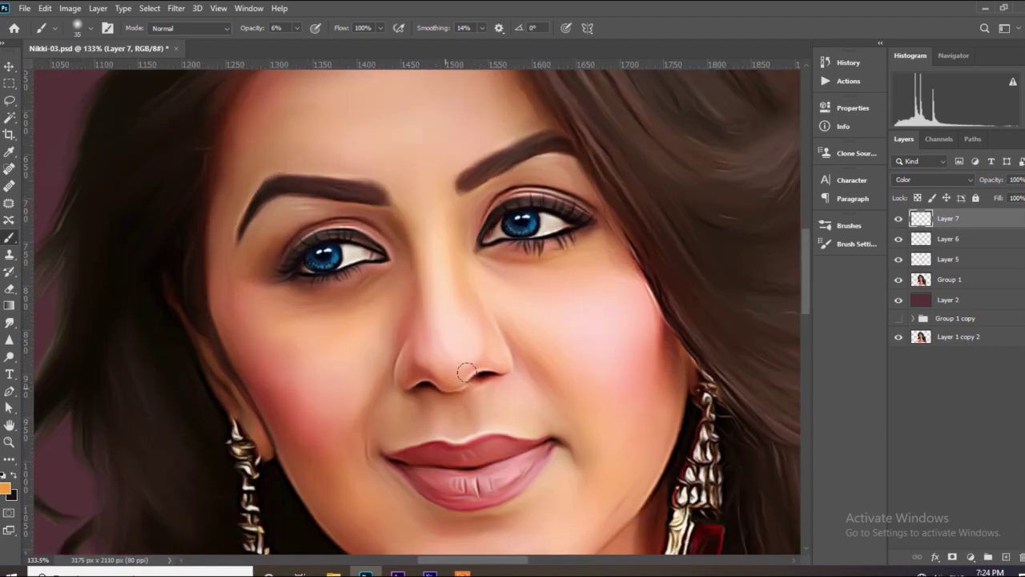
scroll(509, 182, down, 4)
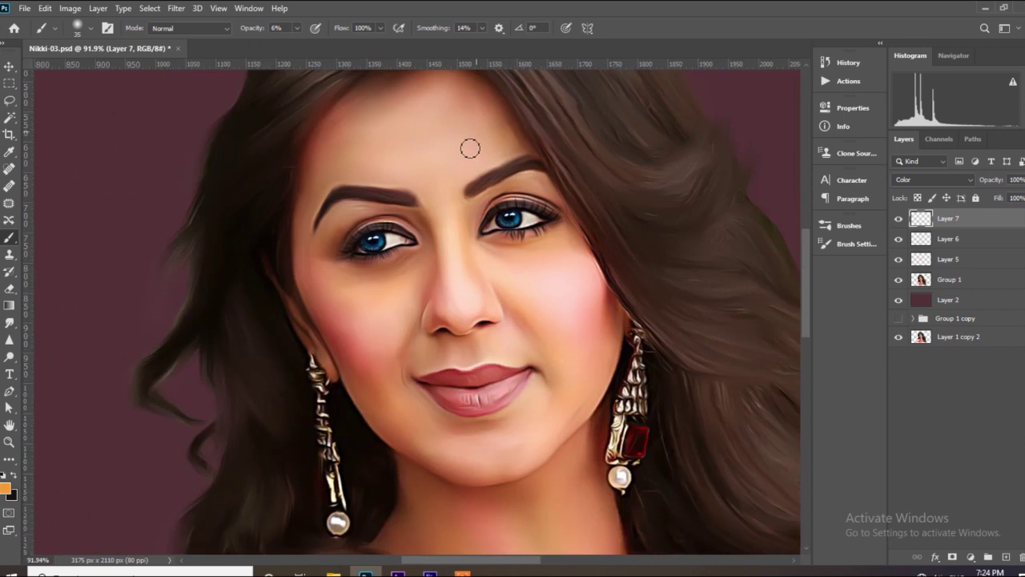
scroll(337, 154, down, 5)
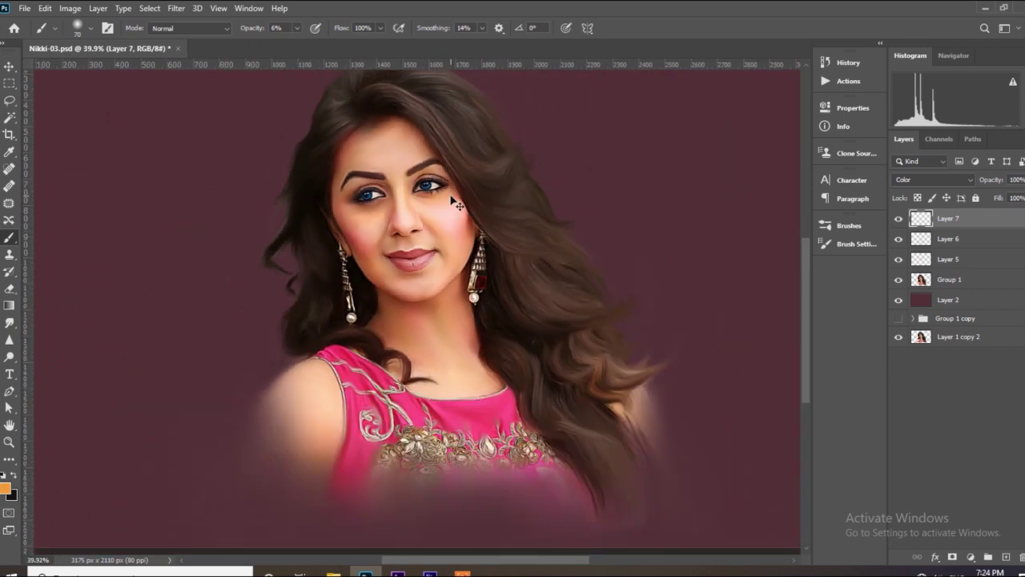
scroll(401, 240, up, 1)
key(ctrl+shift+alt+n)
scroll(401, 240, up, 4)
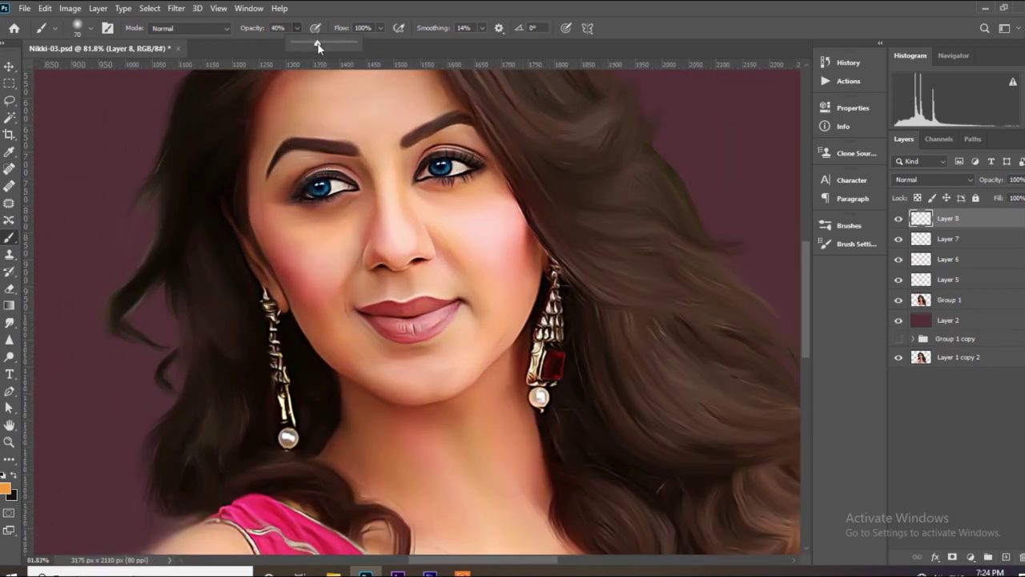
Set the foreground to bright red and paint over the upper lip on Layer 8
scroll(328, 172, up, 2)
click(6, 488)
click(842, 235)
click(990, 210)
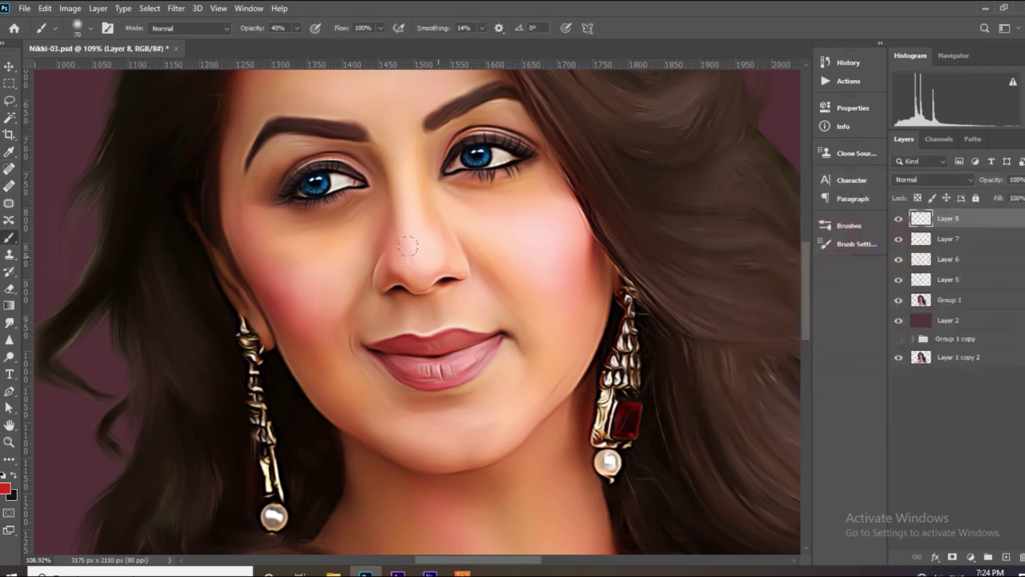
scroll(408, 257, up, 2)
scroll(489, 385, up, 2)
mouse_move(441, 396)
mouse_down()
mouse_move(601, 370)
mouse_move(415, 394)
mouse_move(276, 389)
mouse_up()
Paint the lower lip solid bright red on Layer 8
scroll(315, 409, up, 2)
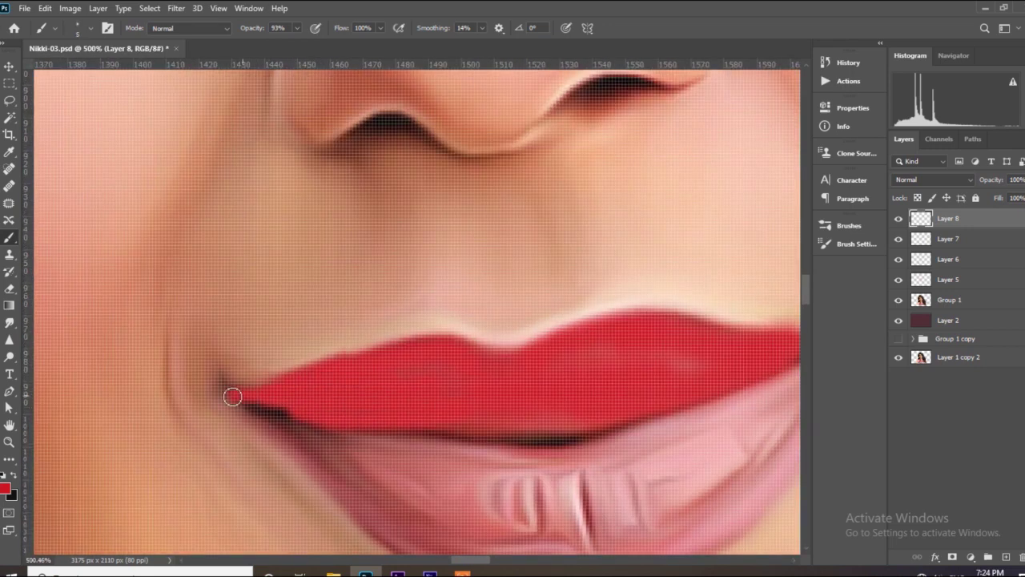
scroll(739, 339, down, 1)
scroll(458, 350, up, 2)
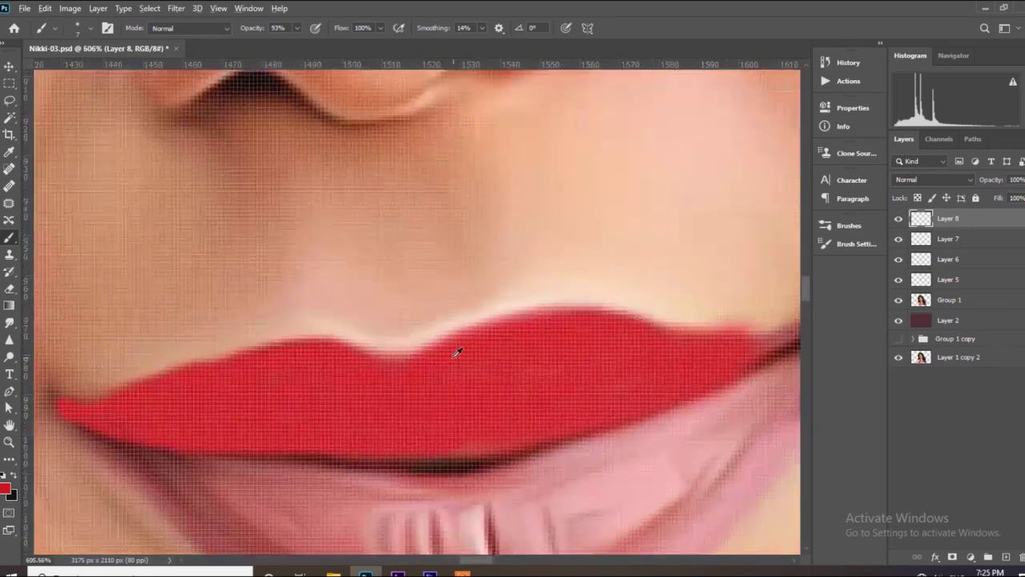
scroll(649, 352, up, 1)
scroll(693, 335, down, 3)
scroll(522, 419, up, 1)
mouse_move(545, 329)
mouse_down()
mouse_move(473, 377)
mouse_move(573, 317)
mouse_move(449, 416)
mouse_move(336, 385)
mouse_move(331, 419)
mouse_move(228, 374)
mouse_move(387, 376)
mouse_up()
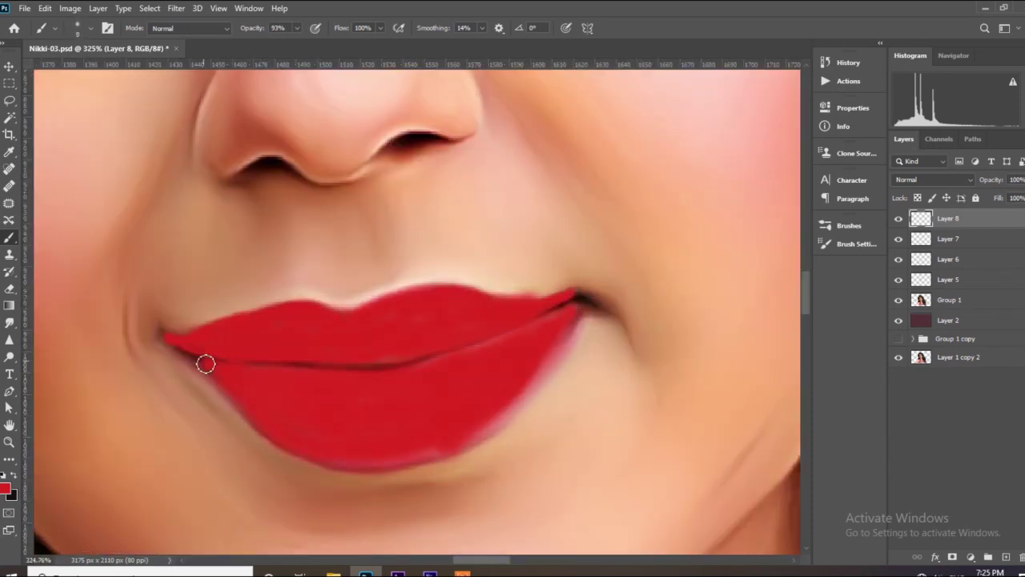
scroll(313, 373, down, 3)
scroll(353, 360, down, 3)
click(933, 180)
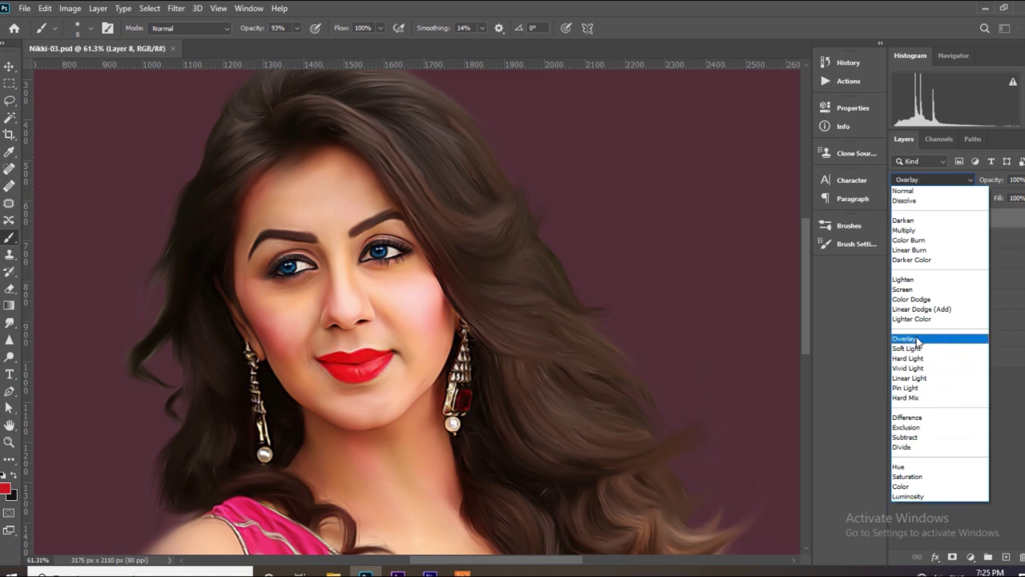
Set Layer 8 to Soft Light and shift the lip hue toward pink with Hue/Saturation
click(920, 346)
key(v)
scroll(497, 256, down, 3)
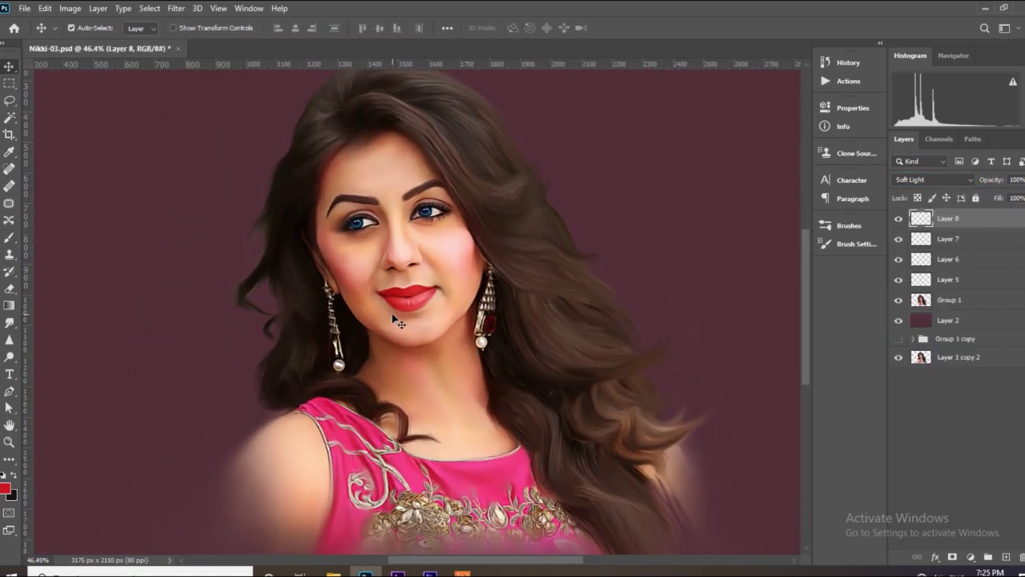
scroll(407, 282, up, 5)
click(70, 8)
click(233, 112)
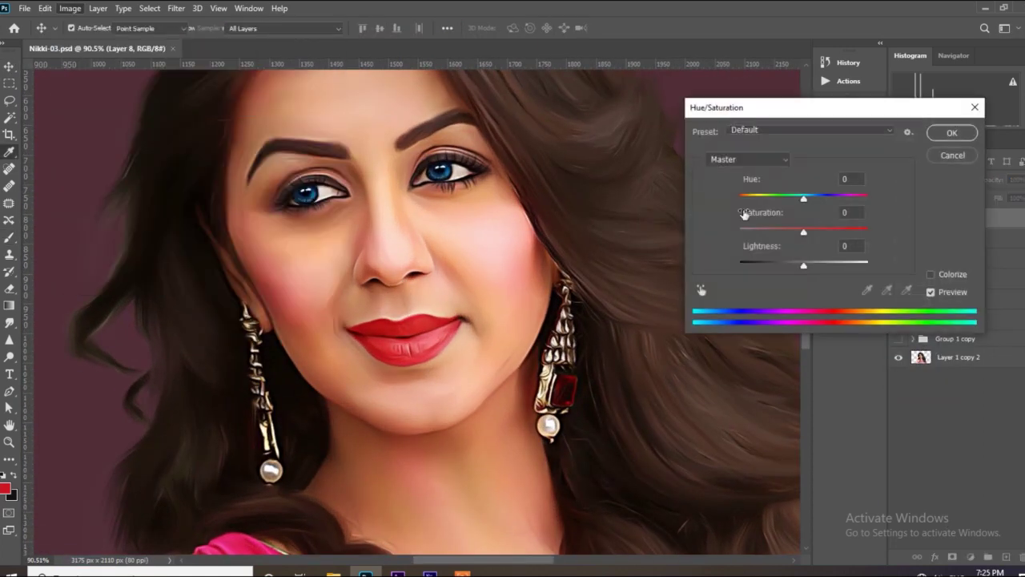
drag(804, 196, 782, 199)
click(951, 132)
Increase the lip colour's contrast with Brightness/Contrast
scroll(496, 320, down, 3)
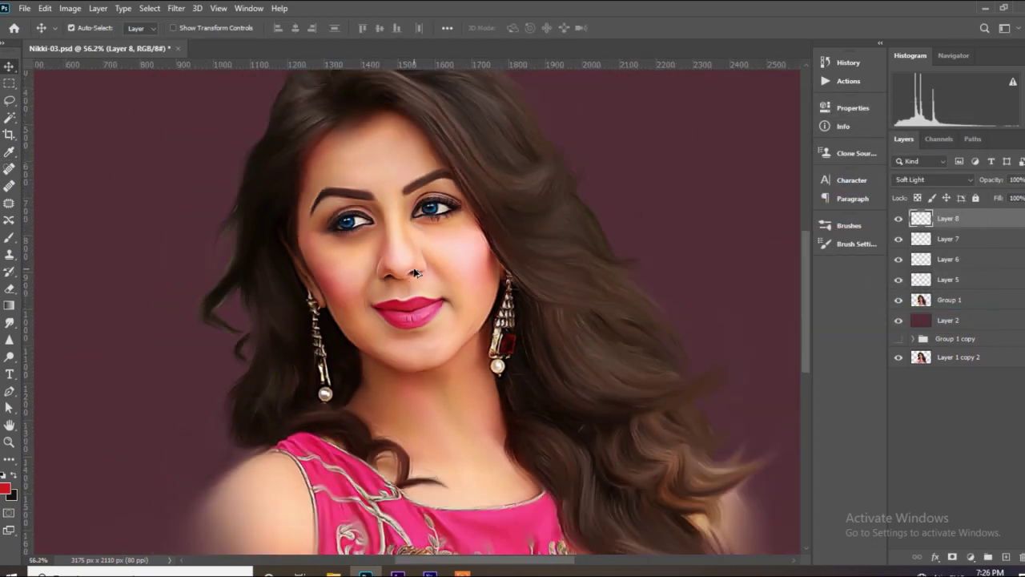
scroll(496, 320, up, 3)
click(69, 8)
click(232, 40)
drag(594, 183, 638, 184)
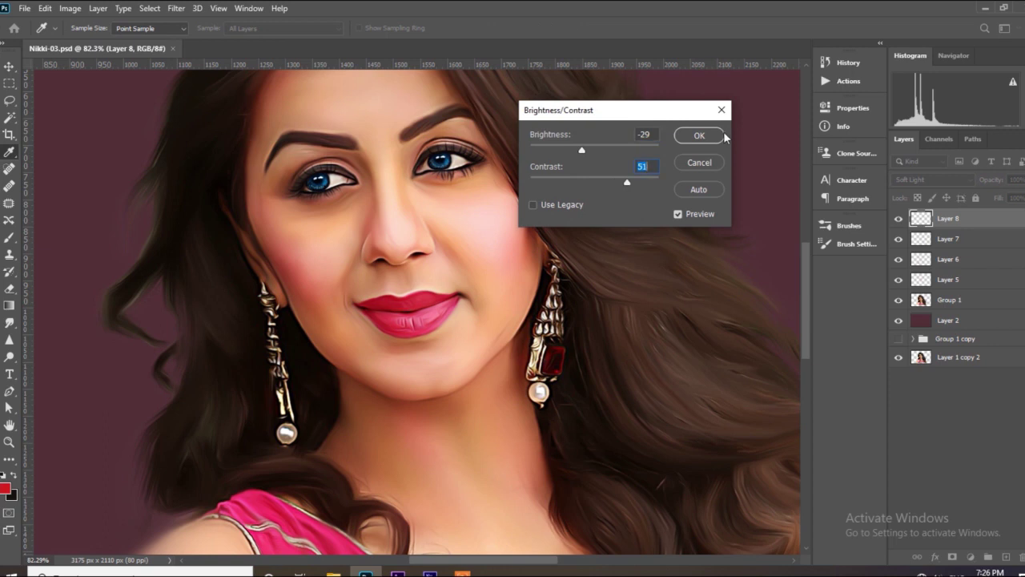
click(698, 136)
key(v)
scroll(595, 211, down, 3)
scroll(617, 245, down, 2)
Switch the working layer from Layer 7 to Layer 6 with the Brush tool active
scroll(560, 248, down, 2)
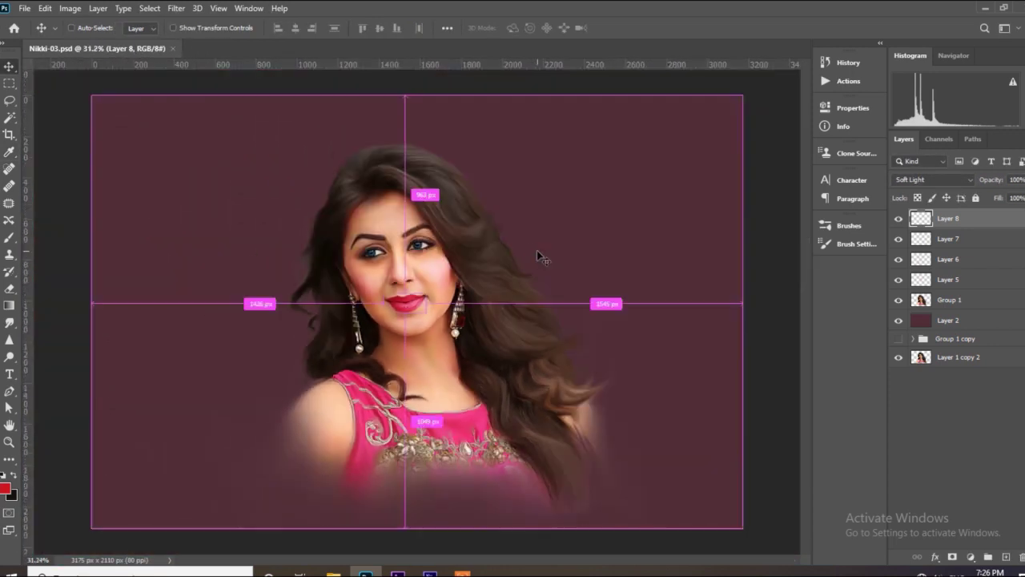
scroll(537, 255, up, 3)
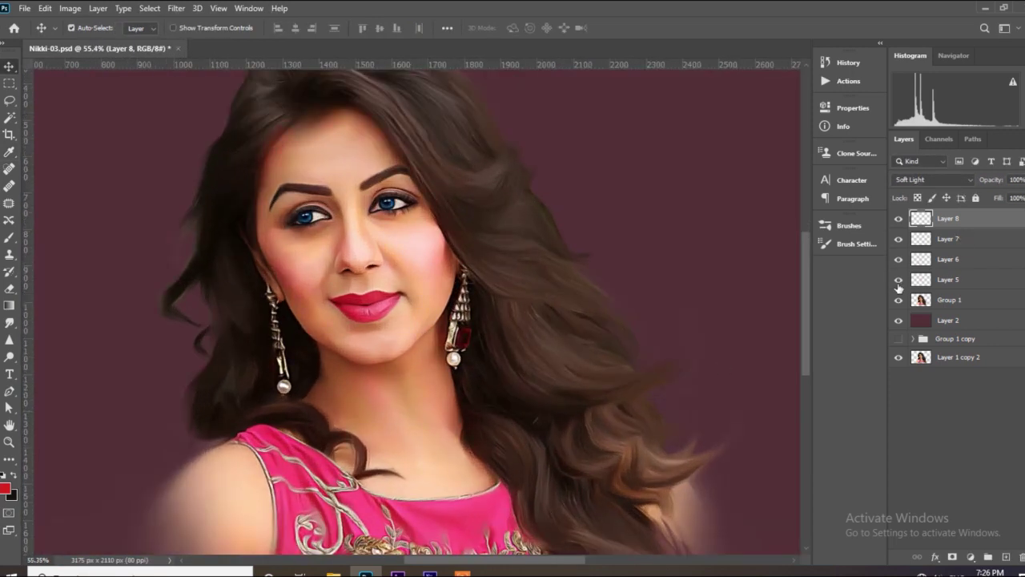
scroll(636, 235, down, 3)
scroll(670, 345, up, 2)
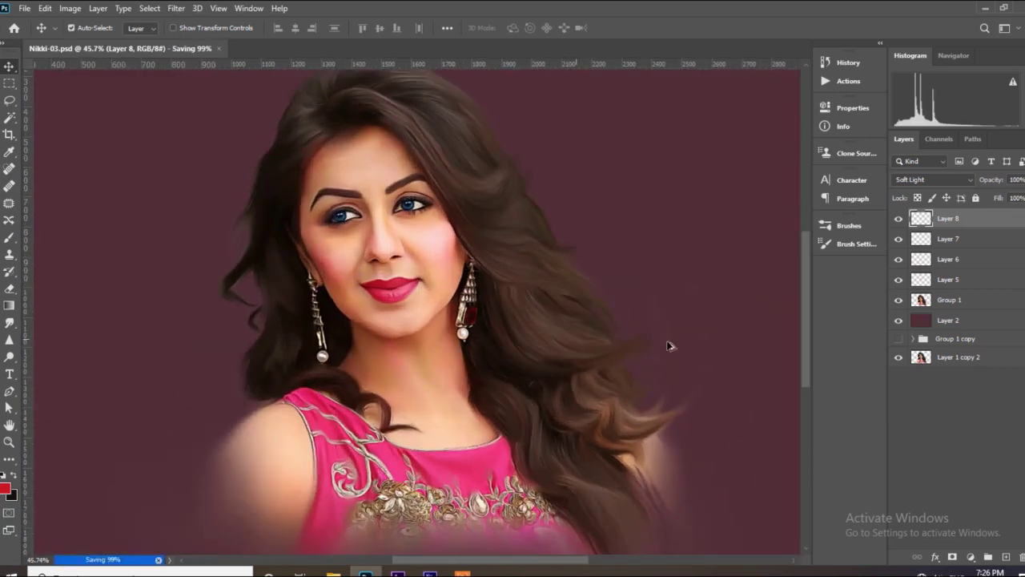
click(921, 238)
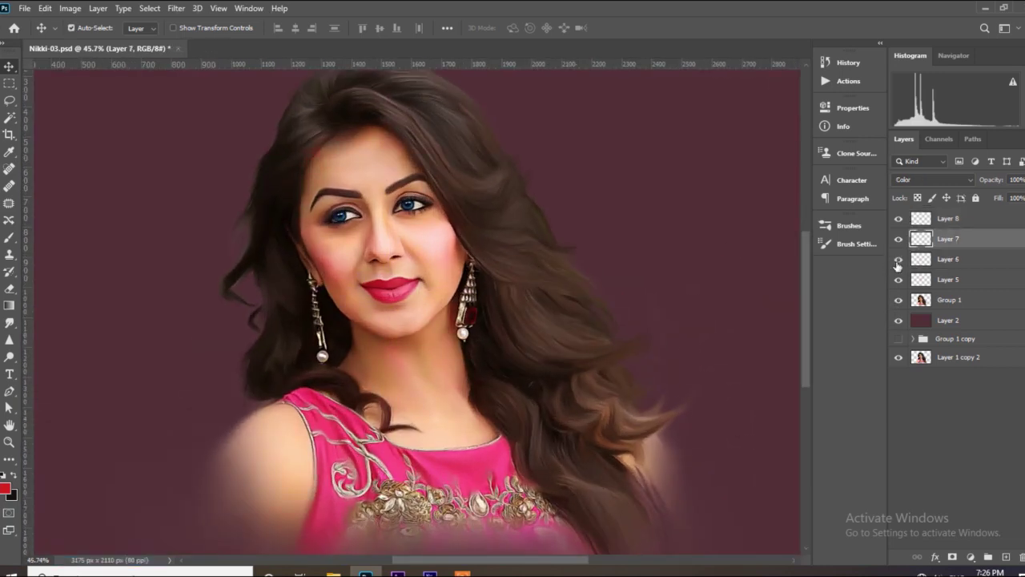
key(b)
scroll(393, 374, up, 1)
scroll(392, 373, up, 2)
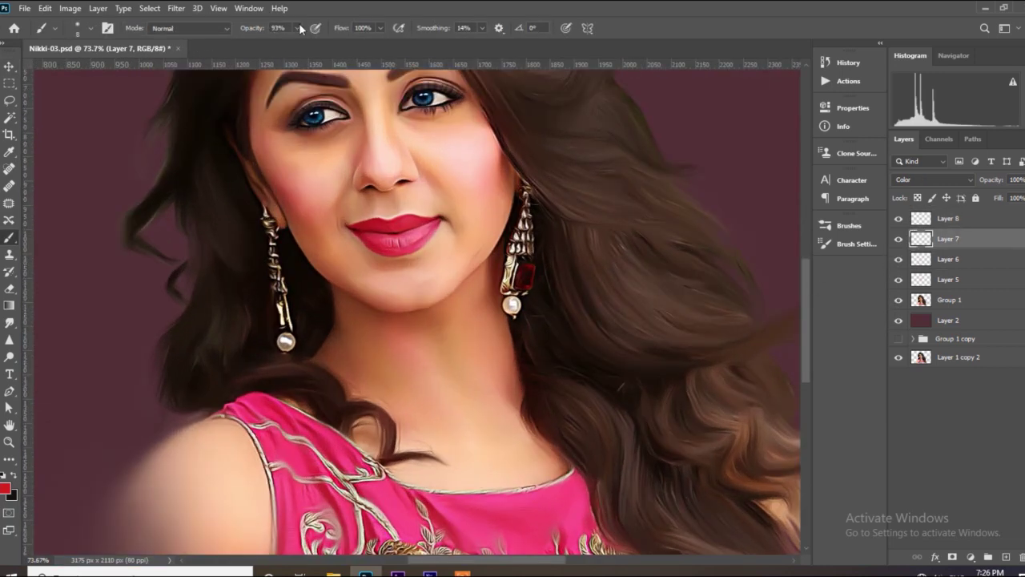
click(899, 262)
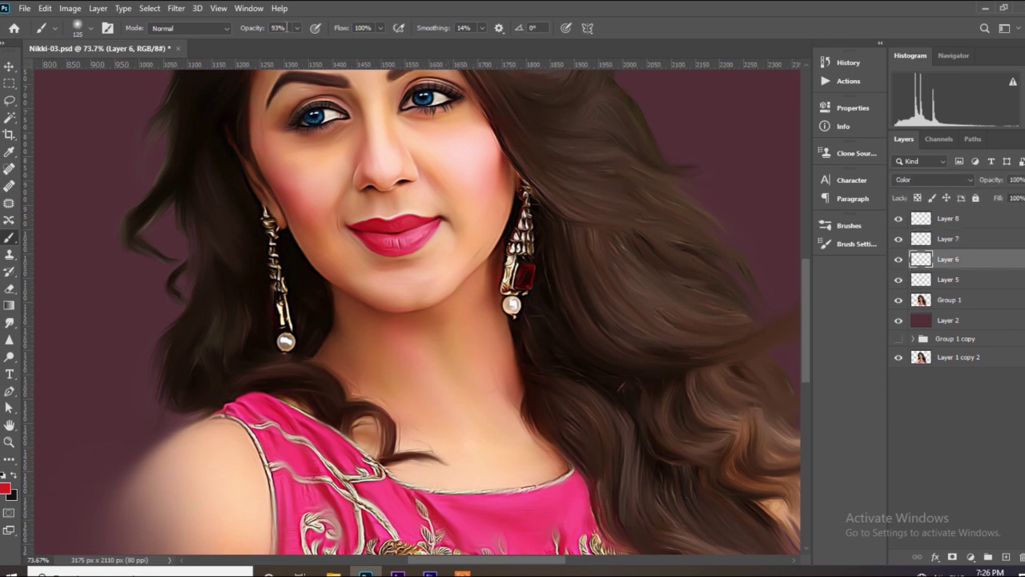
Zoom around the portrait to inspect it, then save it as Nikki-03.psd
scroll(545, 443, down, 1)
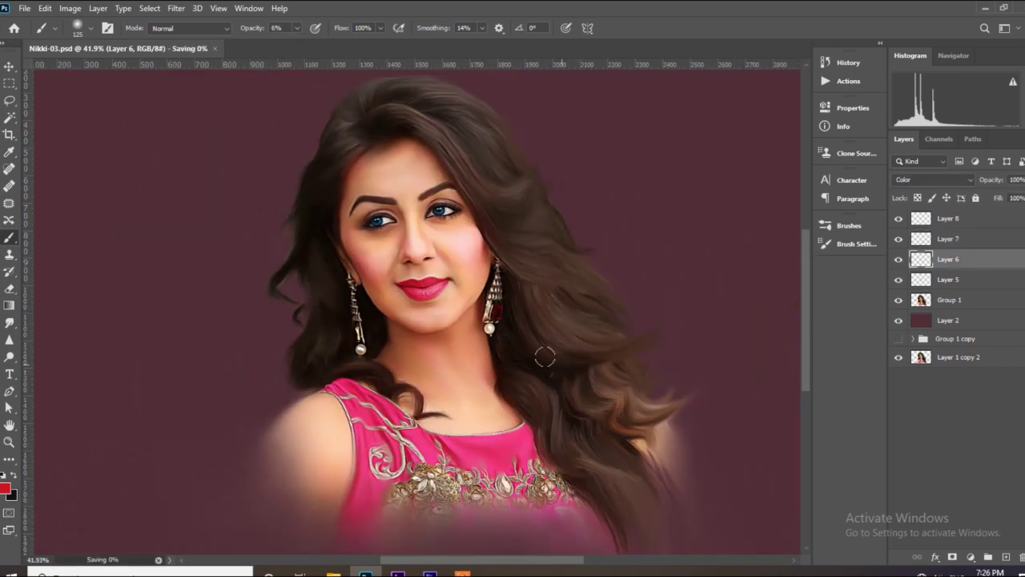
scroll(398, 220, up, 2)
scroll(415, 306, up, 1)
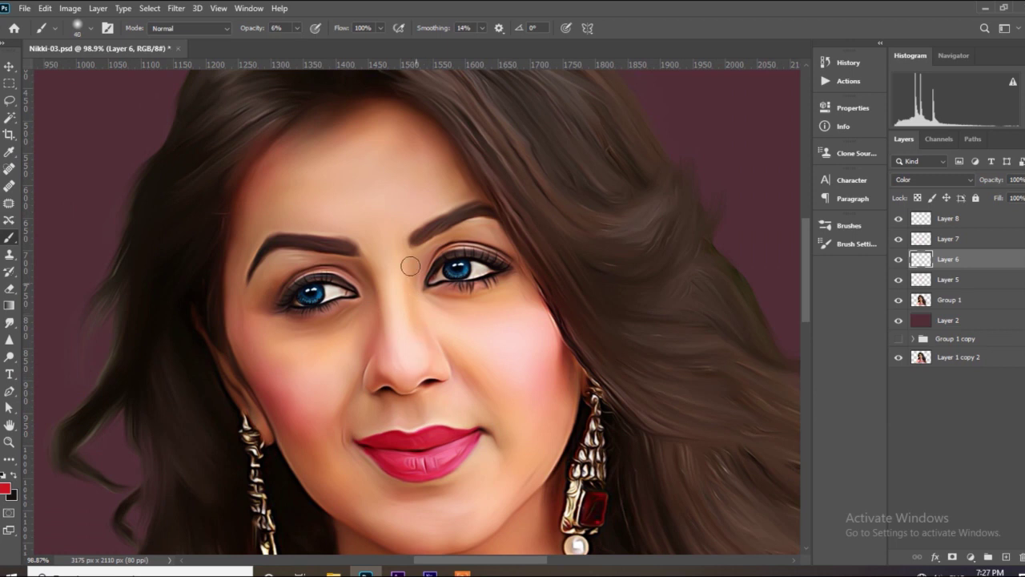
scroll(378, 278, down, 2)
scroll(388, 281, up, 1)
scroll(368, 308, up, 1)
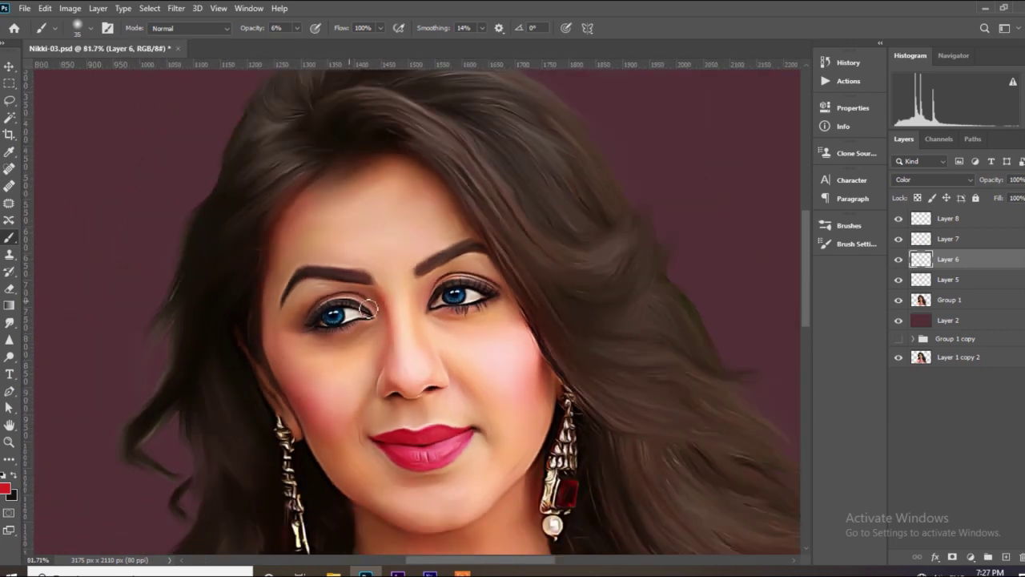
scroll(288, 242, down, 1)
scroll(304, 214, up, 1)
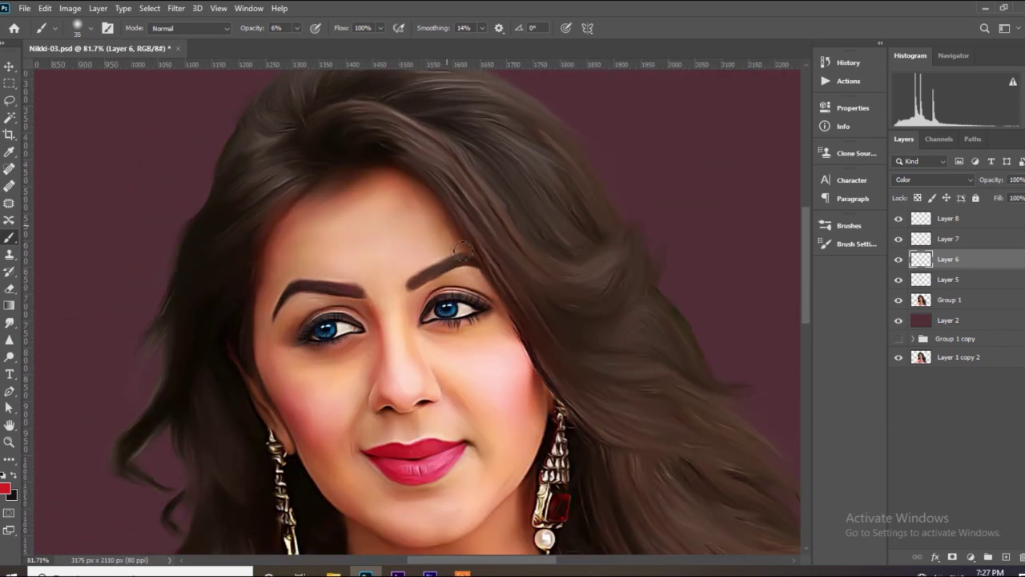
scroll(463, 253, down, 1)
scroll(576, 343, up, 1)
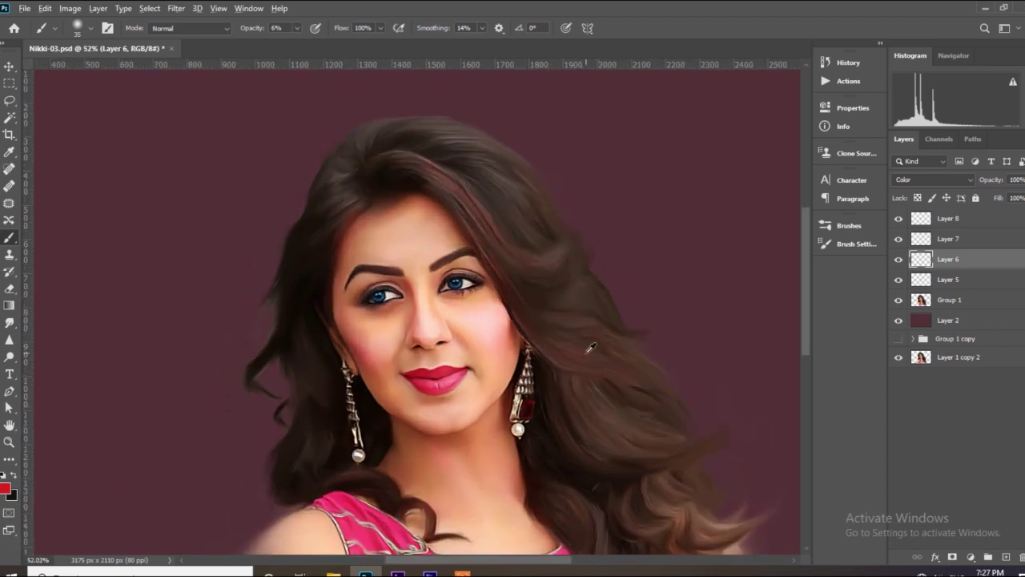
scroll(591, 348, up, 1)
scroll(457, 269, down, 1)
scroll(513, 361, down, 1)
key(ctrl+s)
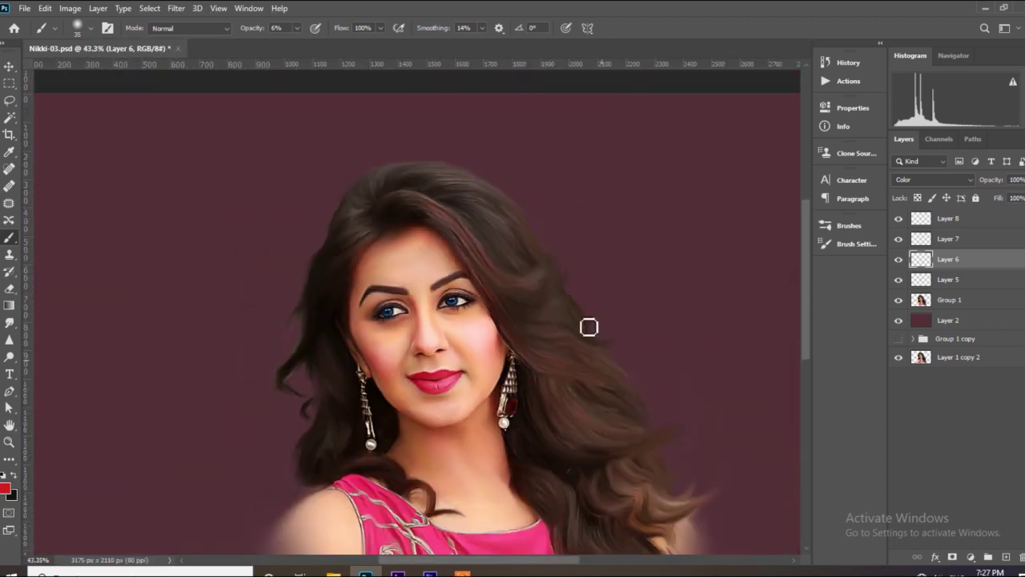
Zoom in and out to review the finished portrait on its maroon background
scroll(589, 327, up, 1)
scroll(448, 360, down, 1)
scroll(313, 399, up, 2)
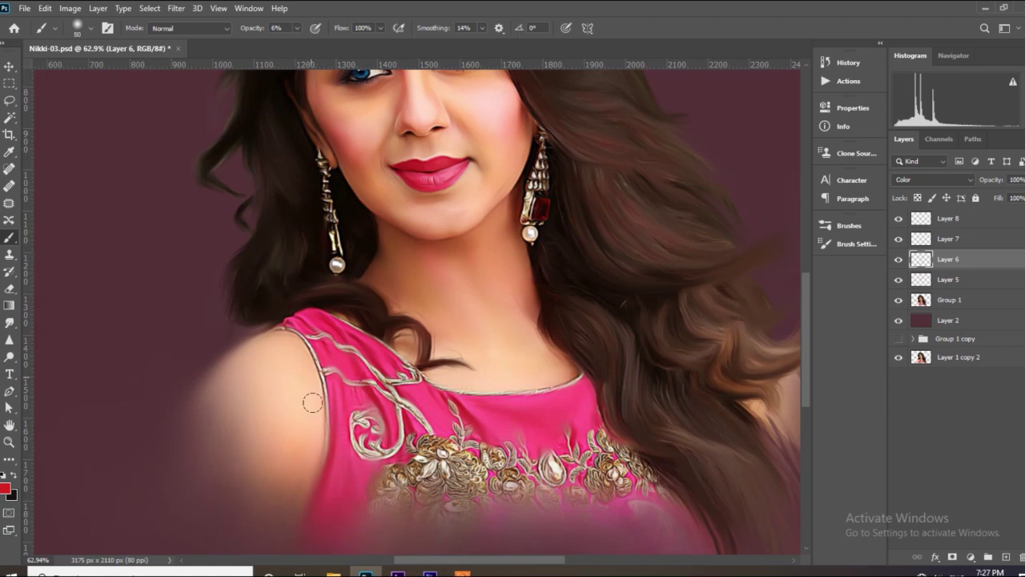
scroll(294, 343, down, 1)
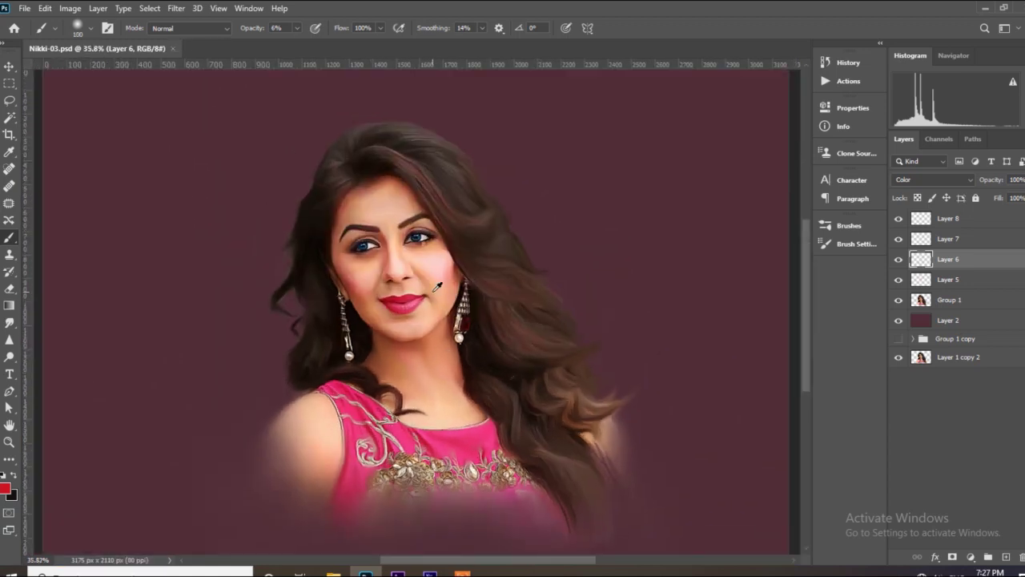
scroll(504, 306, down, 1)
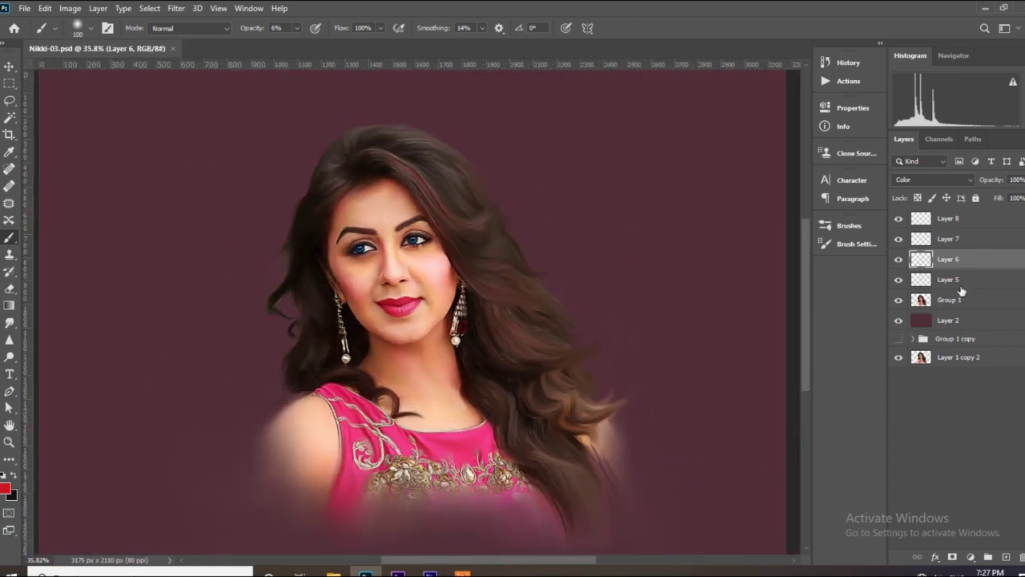
Add a new empty layer directly above the maroon background Layer 2
click(948, 320)
key(ctrl+shift+alt+n)
scroll(465, 299, down, 1)
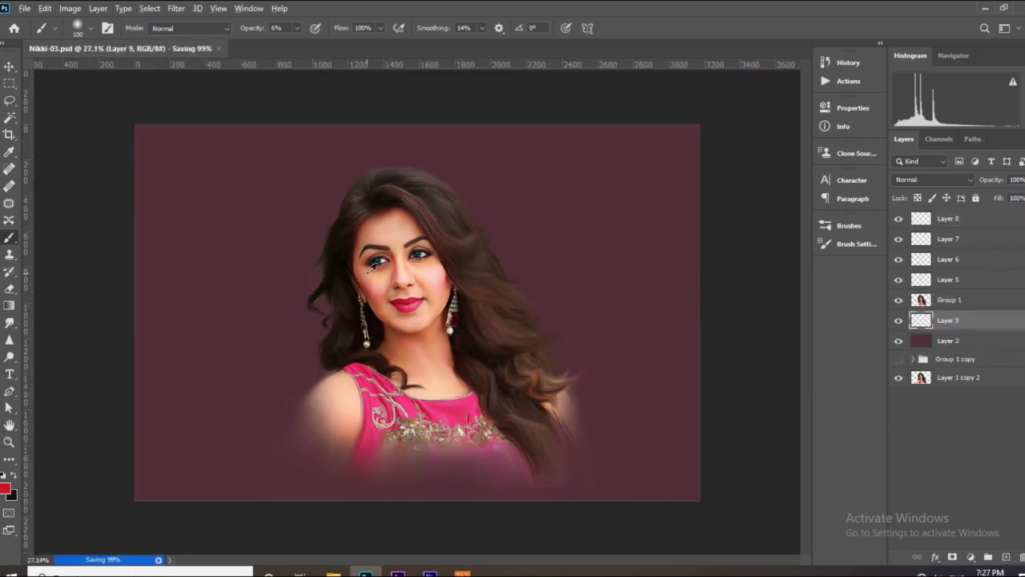
scroll(371, 269, up, 2)
scroll(370, 269, down, 1)
Choose a textured 300px cloud brush from the brush presets
click(849, 243)
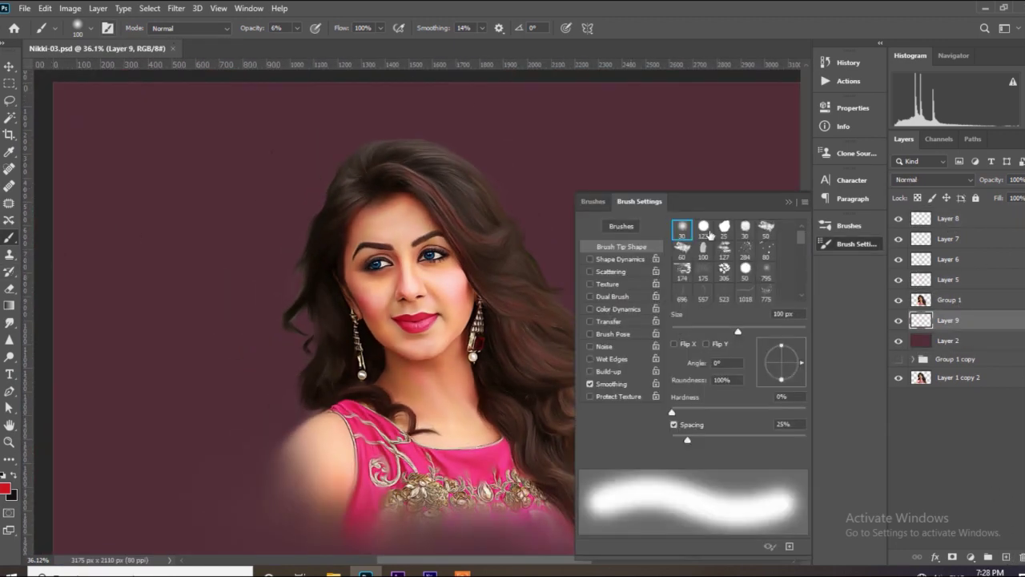
click(620, 226)
scroll(705, 360, down, 3)
click(745, 320)
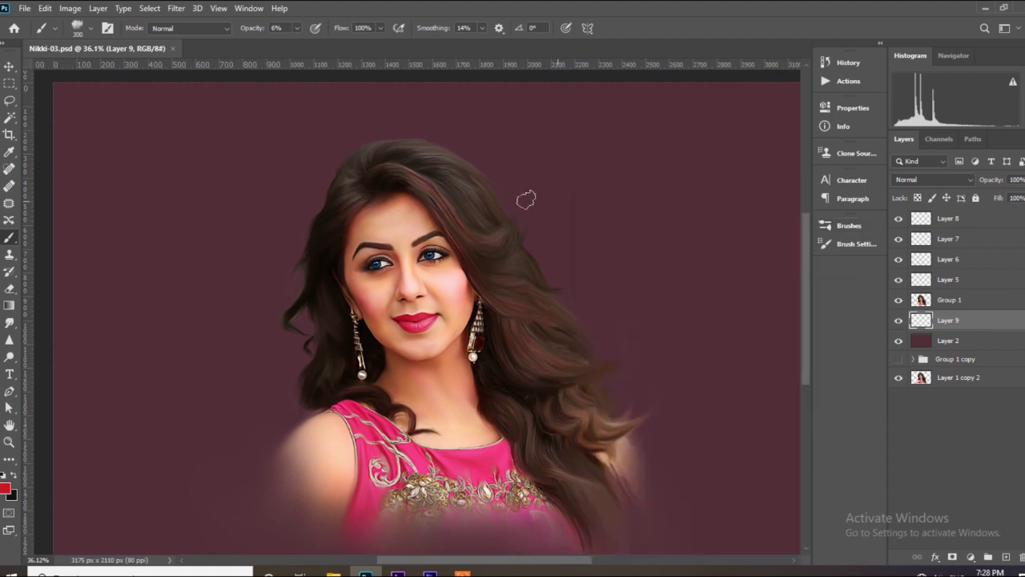
scroll(526, 199, down, 2)
Set a blue foreground colour and paint blue smoke behind the top of the hair
click(5, 489)
click(873, 277)
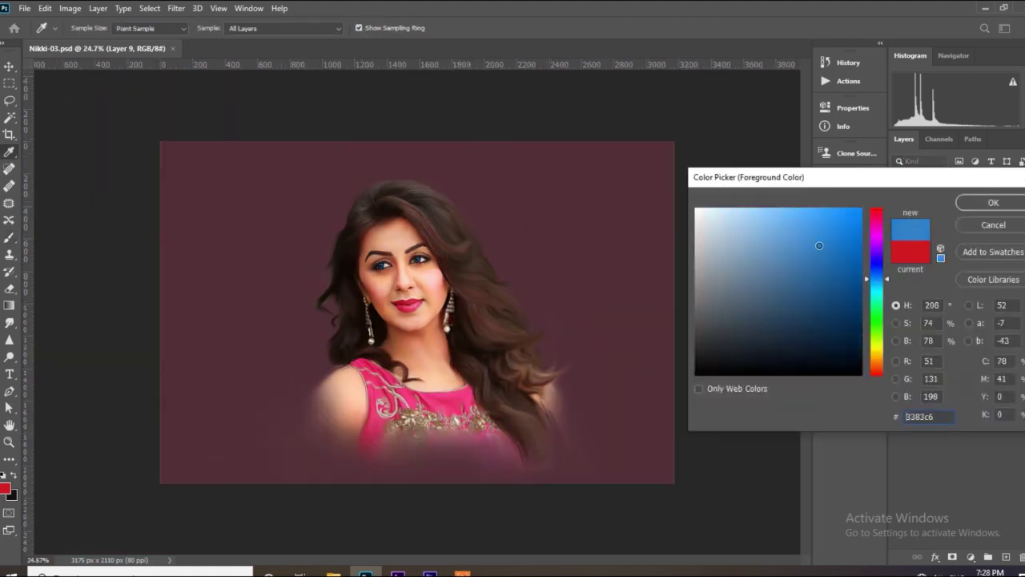
click(991, 201)
scroll(480, 168, up, 1)
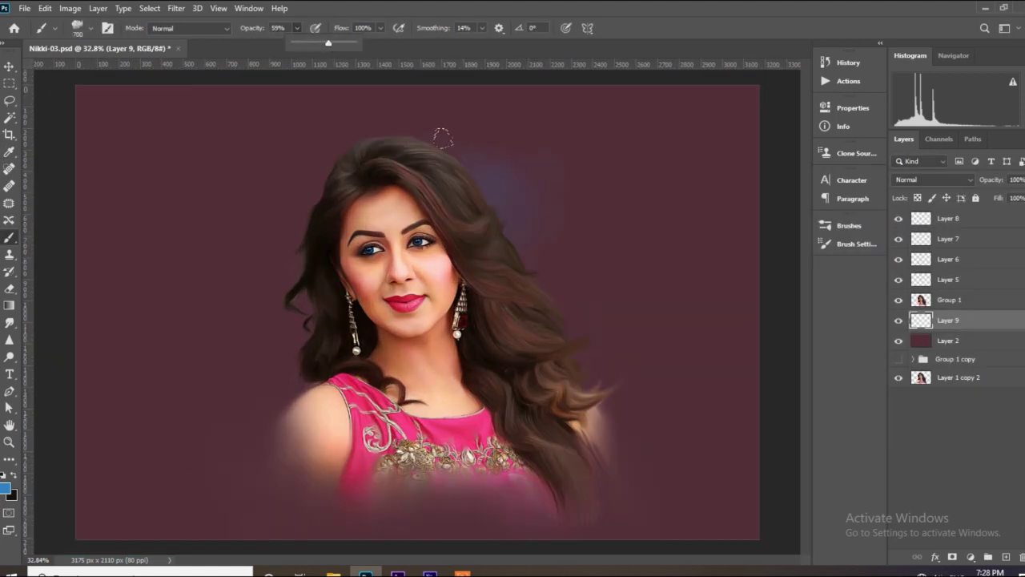
drag(442, 138, 560, 337)
Paint red clouds right of the hair and sampled pink clouds left of the shoulder
scroll(437, 406, up, 1)
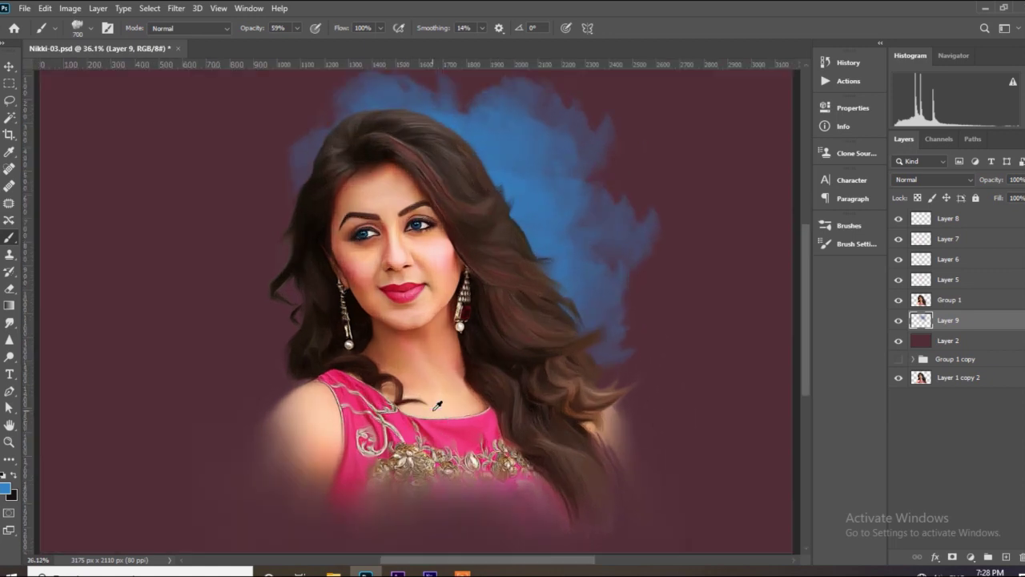
drag(560, 216, 608, 321)
scroll(640, 279, down, 1)
mouse_move(576, 265)
mouse_down()
mouse_move(466, 198)
mouse_move(552, 272)
mouse_up()
alt+click(562, 334)
scroll(562, 334, down, 4)
alt+click(448, 382)
mouse_move(336, 336)
mouse_down()
mouse_move(273, 416)
mouse_move(278, 290)
mouse_up()
Add red clouds on both sides of the hair and sampled pink haze across the lower dress
scroll(280, 360, up, 2)
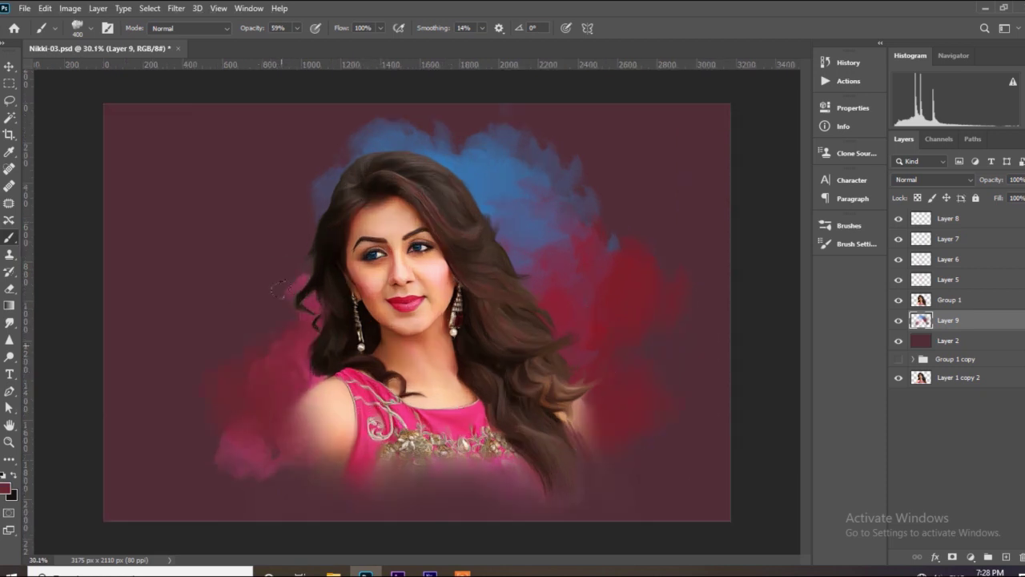
drag(512, 296, 577, 368)
drag(312, 308, 277, 376)
alt+click(267, 302)
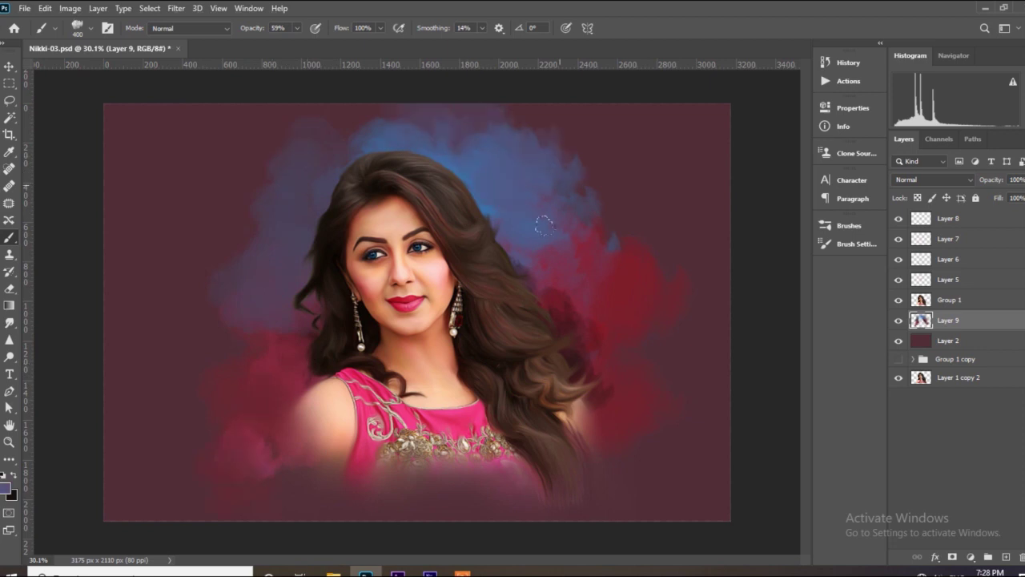
scroll(422, 311, down, 2)
alt+click(366, 441)
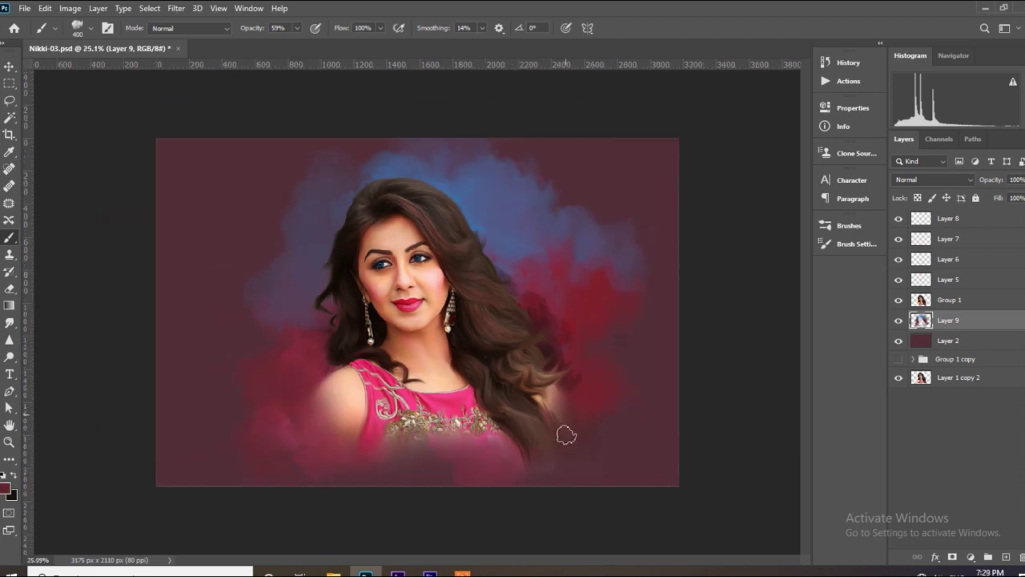
alt+click(473, 433)
drag(470, 436, 377, 472)
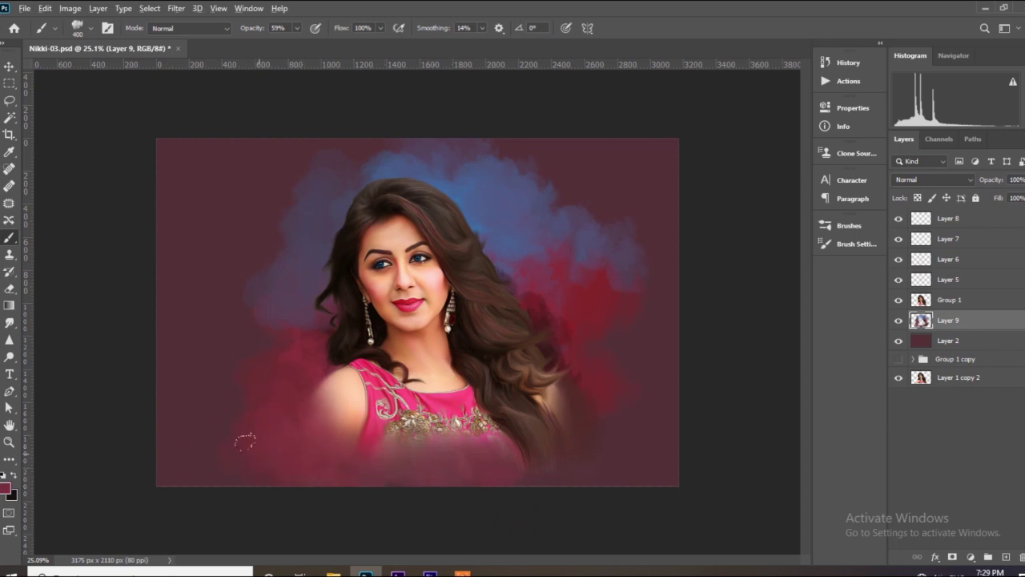
scroll(420, 314, up, 2)
Set a teal foreground colour and paint teal smoke above the hair
alt+click(521, 187)
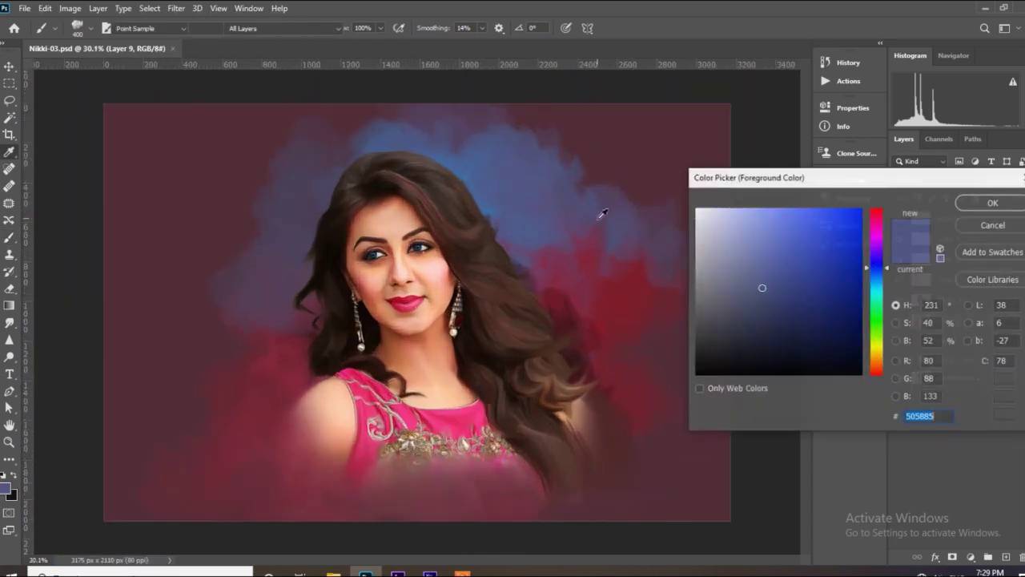
click(889, 312)
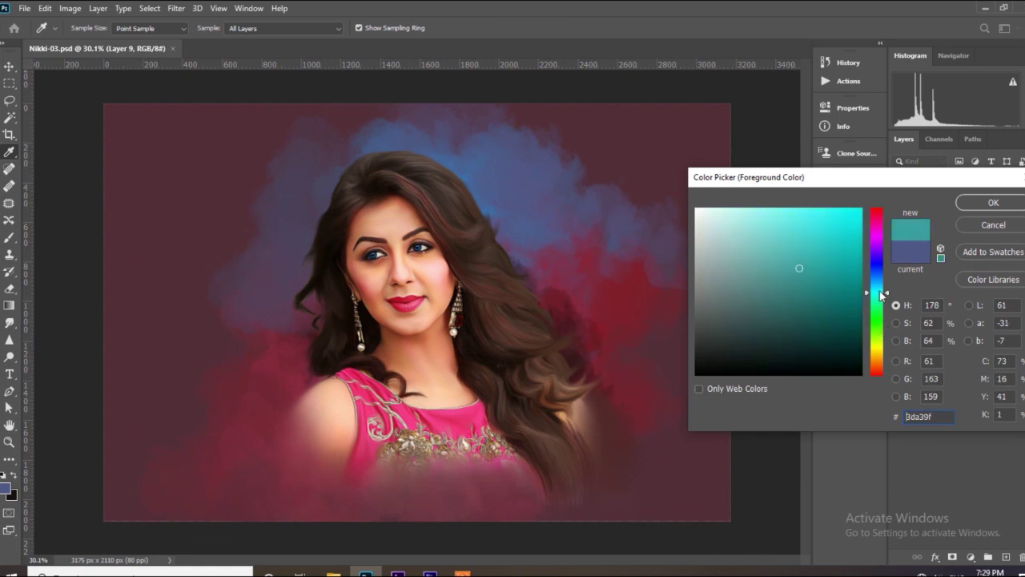
click(993, 202)
scroll(450, 215, down, 2)
drag(454, 191, 512, 182)
scroll(467, 205, up, 2)
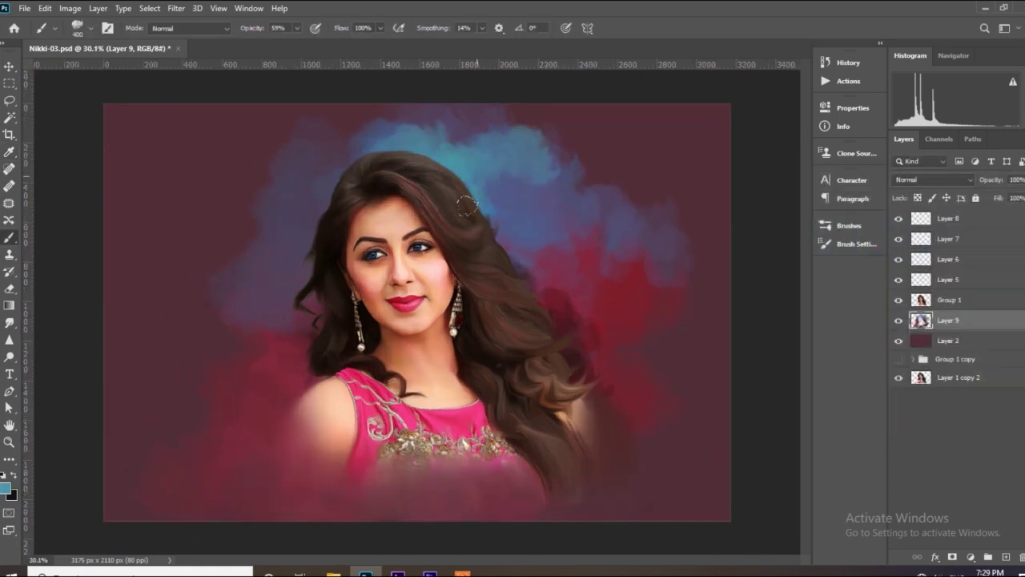
Paint sampled red over the teal right of the head and darken the area beside the hair
alt+click(561, 184)
drag(520, 136, 584, 192)
mouse_move(526, 108)
mouse_down()
mouse_move(561, 224)
mouse_move(499, 87)
mouse_move(631, 245)
mouse_move(689, 337)
mouse_up()
alt+click(531, 216)
alt+click(585, 328)
mouse_move(609, 344)
mouse_down()
mouse_move(563, 303)
mouse_move(593, 328)
mouse_up()
Darken further right of the hair, then blend in lavender and repaint the upper-left cloud blue-lavender
scroll(556, 270, up, 2)
drag(555, 270, 599, 355)
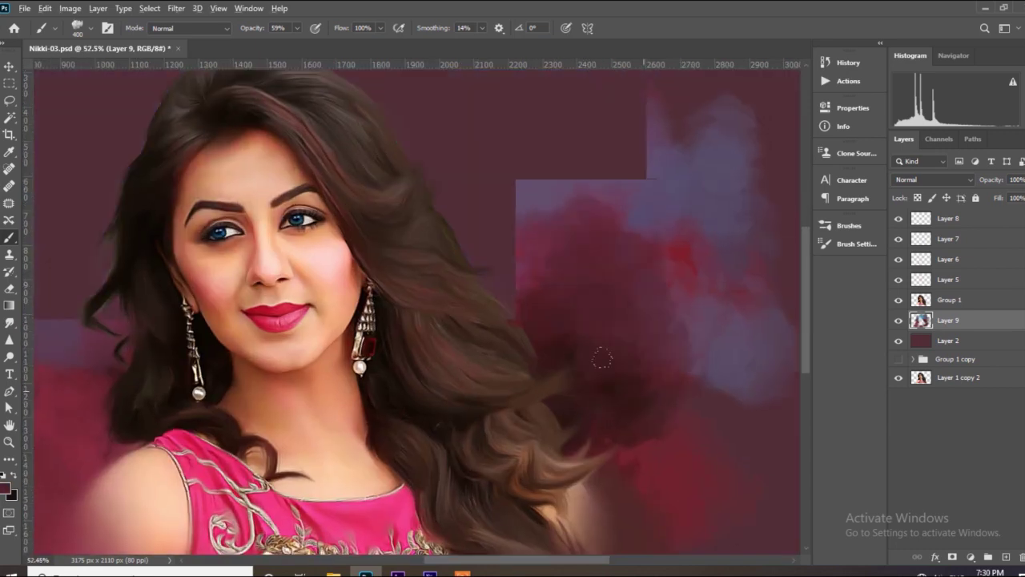
scroll(601, 379, down, 2)
drag(589, 283, 568, 265)
alt+click(292, 290)
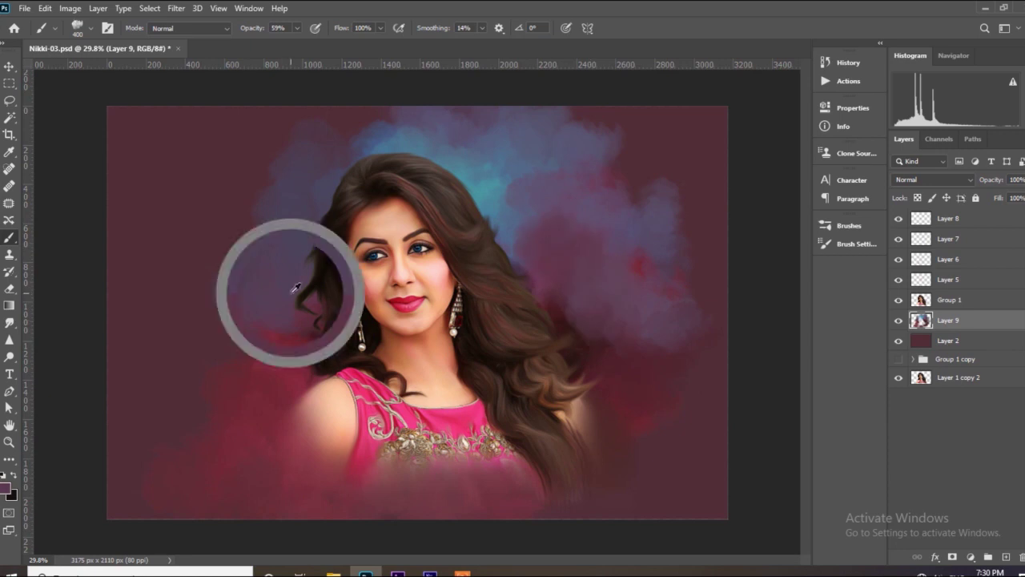
mouse_move(352, 241)
mouse_down()
mouse_move(260, 178)
mouse_move(328, 160)
mouse_move(241, 120)
mouse_up()
Paint sampled maroon and dark maroon strokes over the right background, then zoom in on the portrait
scroll(297, 270, down, 1)
scroll(177, 288, up, 1)
alt+click(294, 392)
drag(600, 391, 638, 340)
alt+click(575, 355)
drag(602, 427, 673, 361)
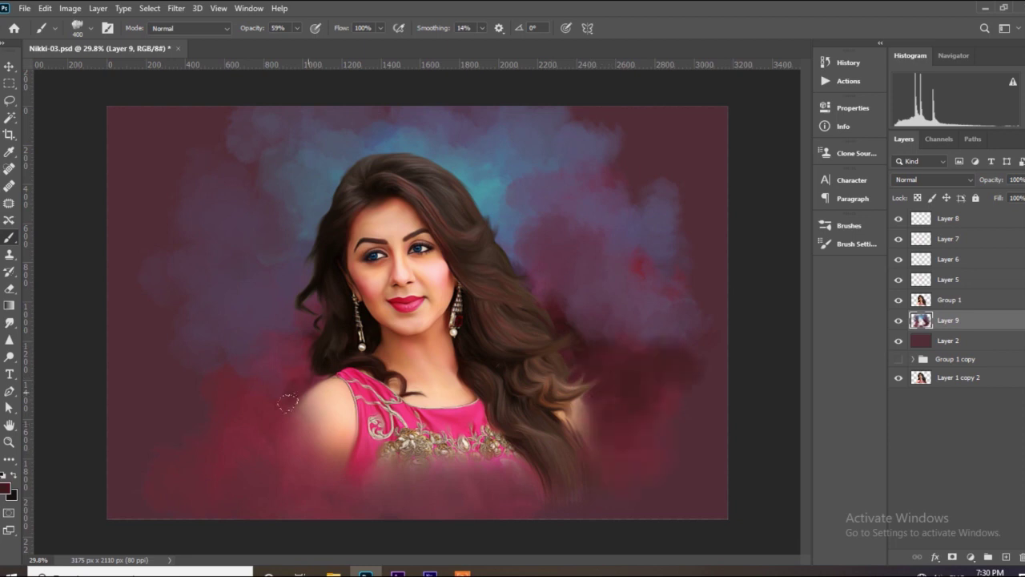
scroll(273, 432, up, 1)
alt+click(239, 391)
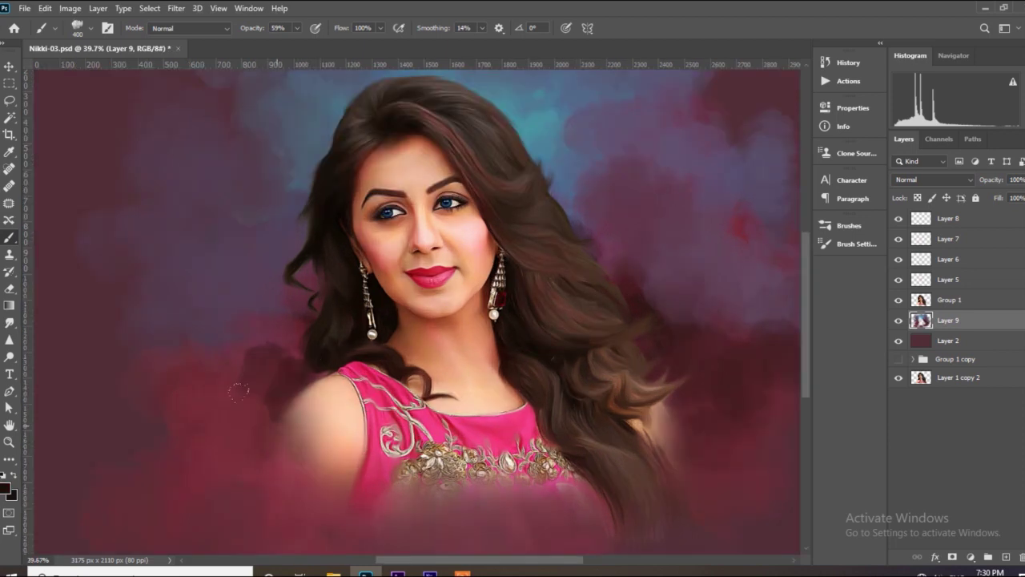
scroll(199, 327, down, 2)
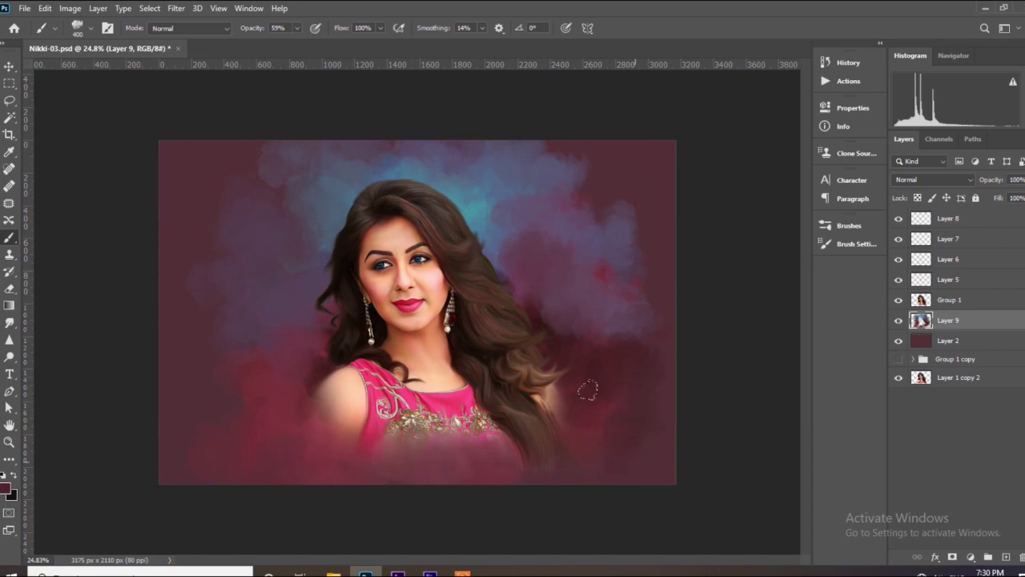
key(ctrl+plus)
key(ctrl+plus)
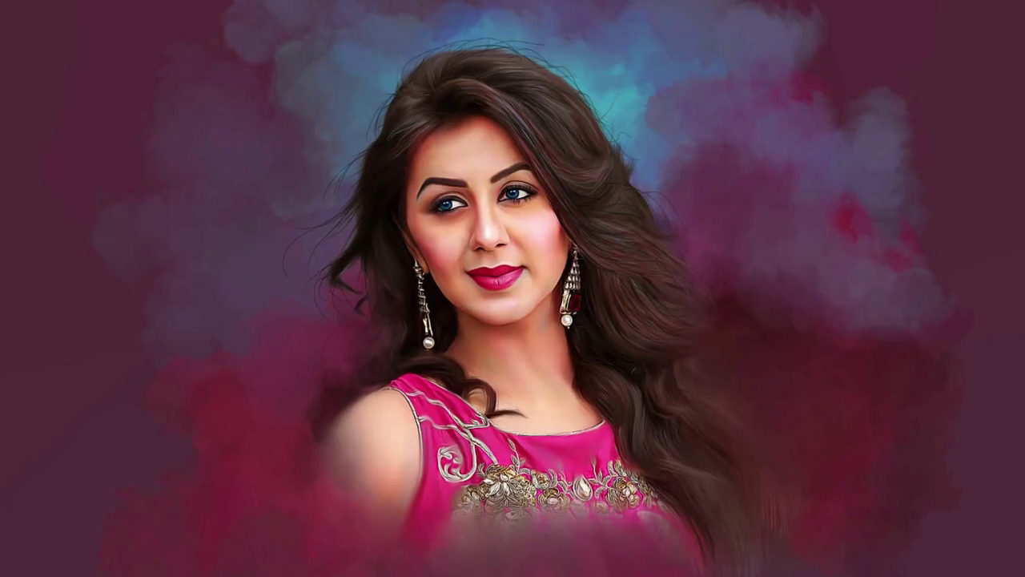